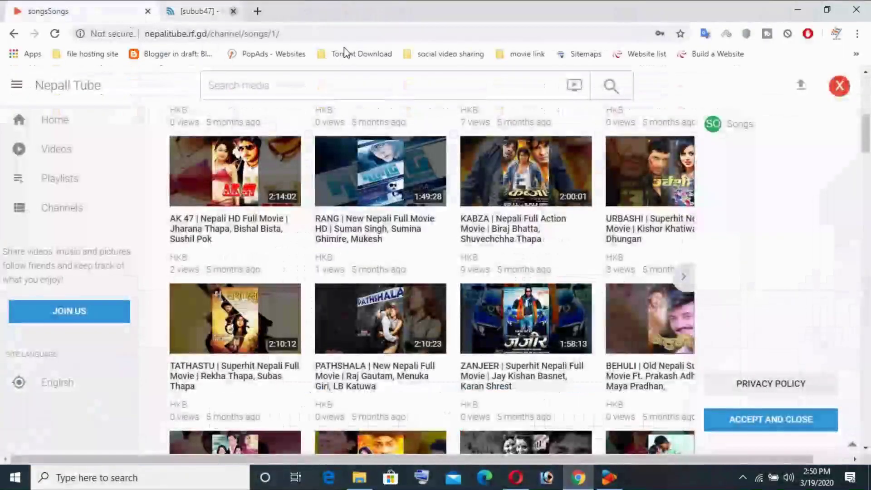
Step: Close the extra Chrome tab and start a fresh blank tab
click(300, 14)
scroll(574, 221, down, 3)
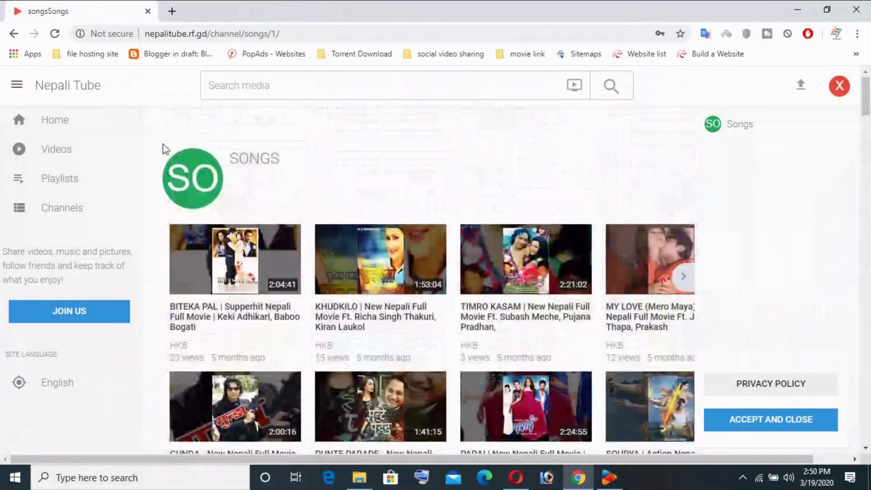
scroll(397, 163, down, 9)
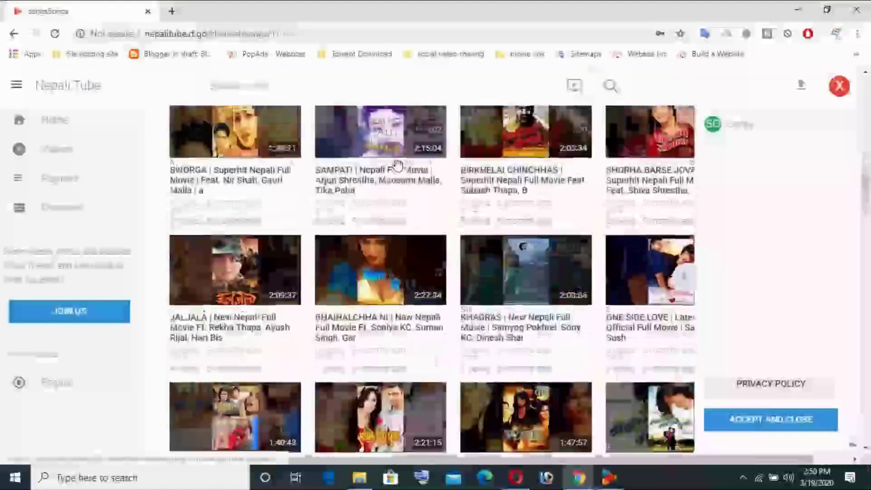
scroll(397, 163, down, 6)
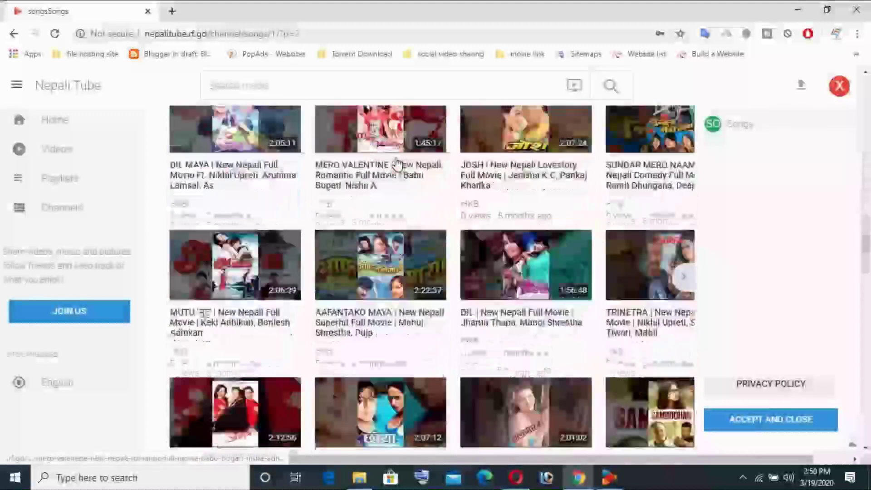
click(171, 11)
Step: Load google.com, search for 'php vibe', and open the phpvibe.com result
text(google.com)
key(Return)
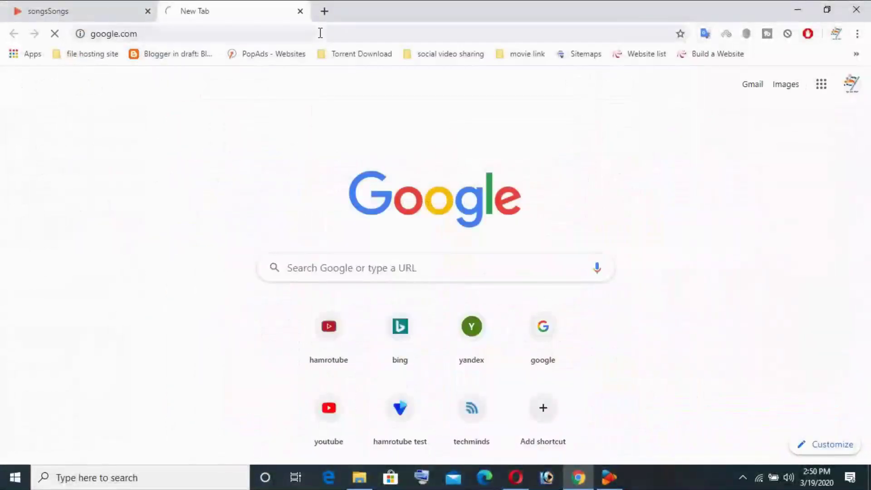
click(322, 248)
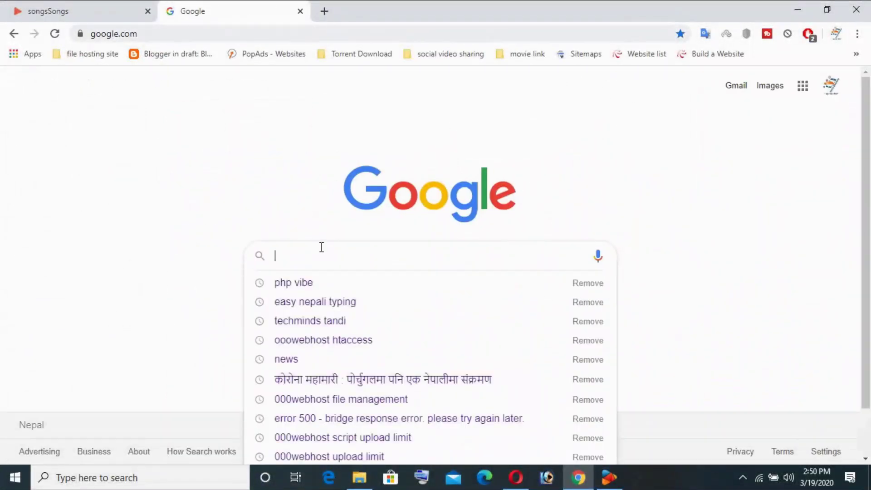
text(p)
click(294, 282)
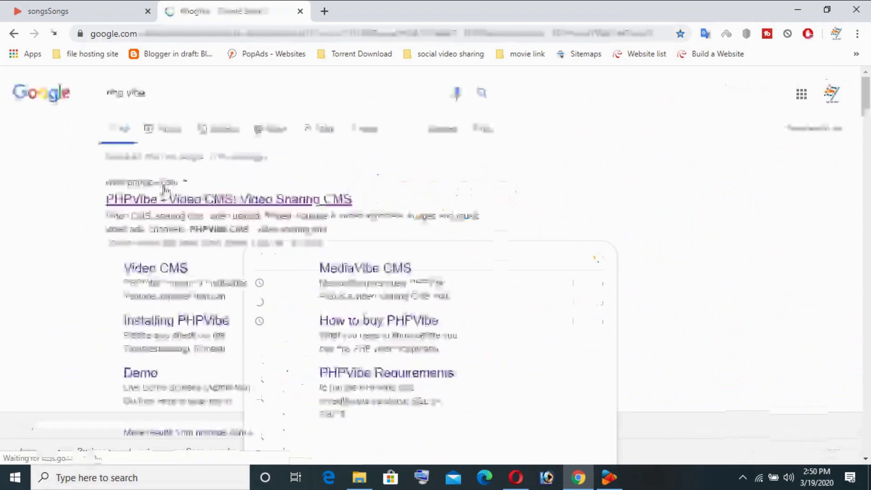
click(165, 197)
Step: Skim the PHPVibe homepage and open the PHPVibe Lite 'List of features' page
scroll(687, 190, down, 15)
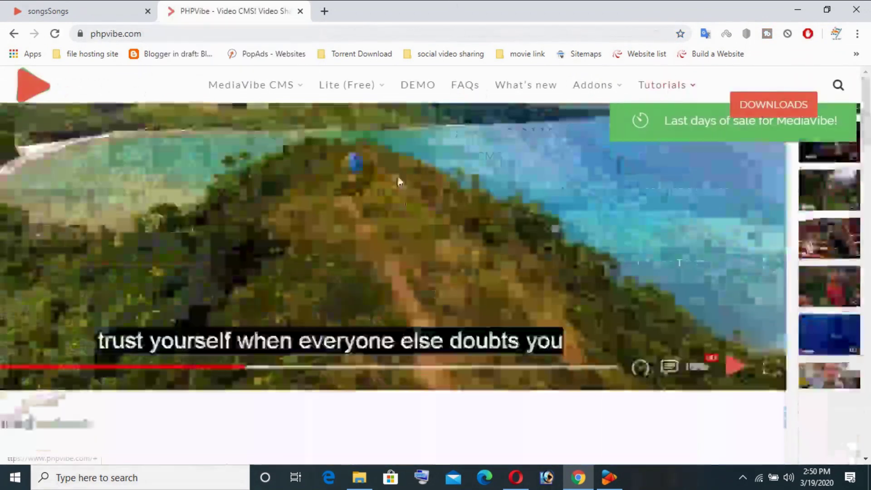
drag(567, 190, 692, 244)
drag(316, 194, 161, 191)
click(774, 212)
scroll(696, 376, down, 2)
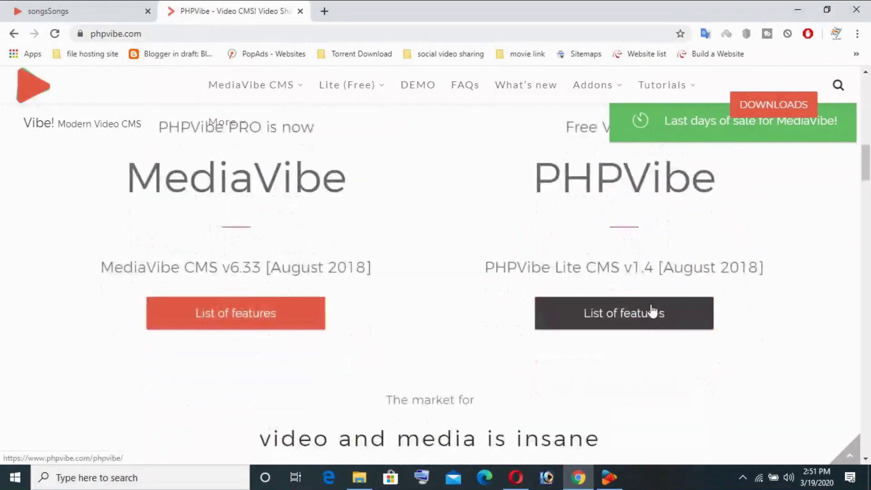
scroll(653, 309, down, 3)
scroll(652, 307, up, 3)
click(654, 308)
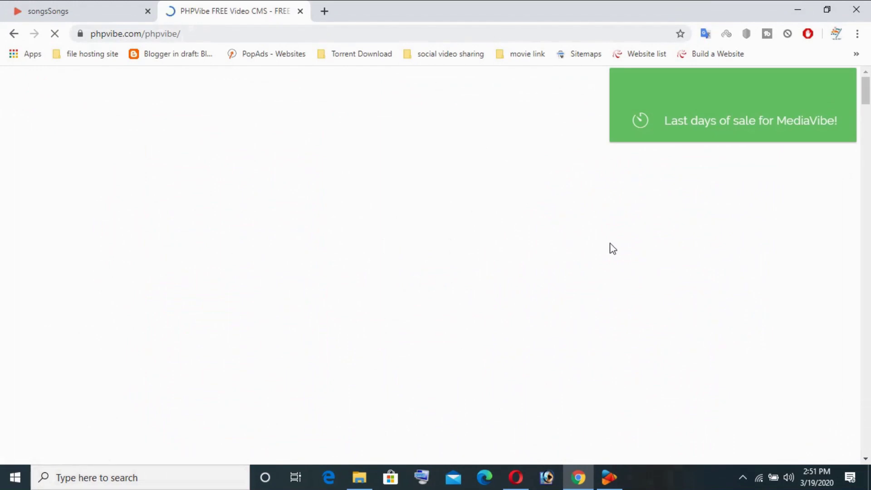
Step: Review the Lite (Free) features page and open the PHPVibe repository on GitHub
scroll(542, 264, down, 5)
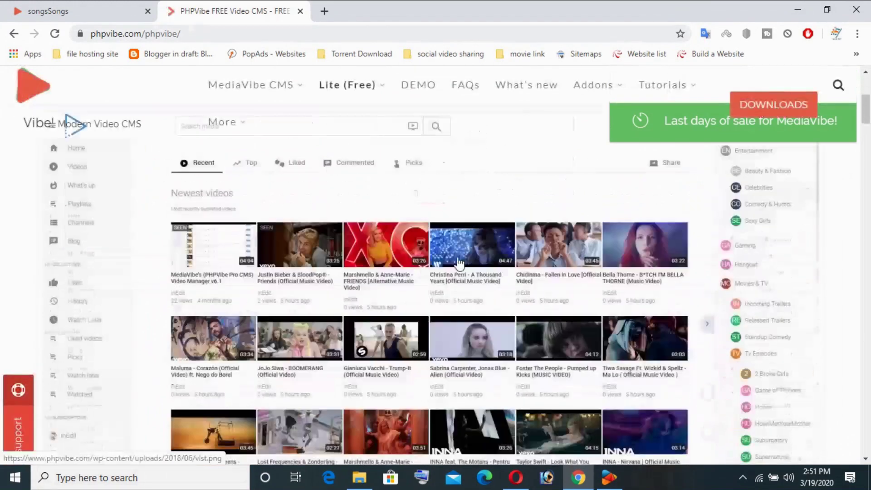
scroll(502, 302, down, 6)
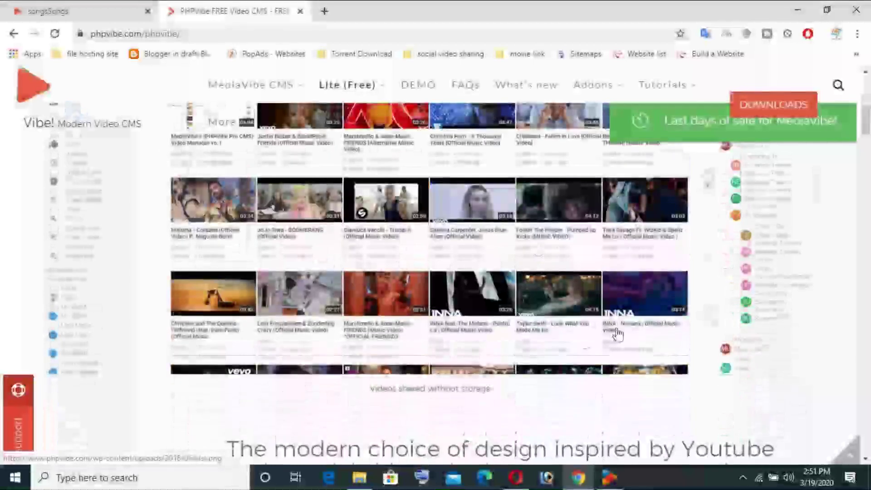
scroll(520, 211, down, 10)
scroll(522, 211, down, 5)
scroll(522, 212, up, 15)
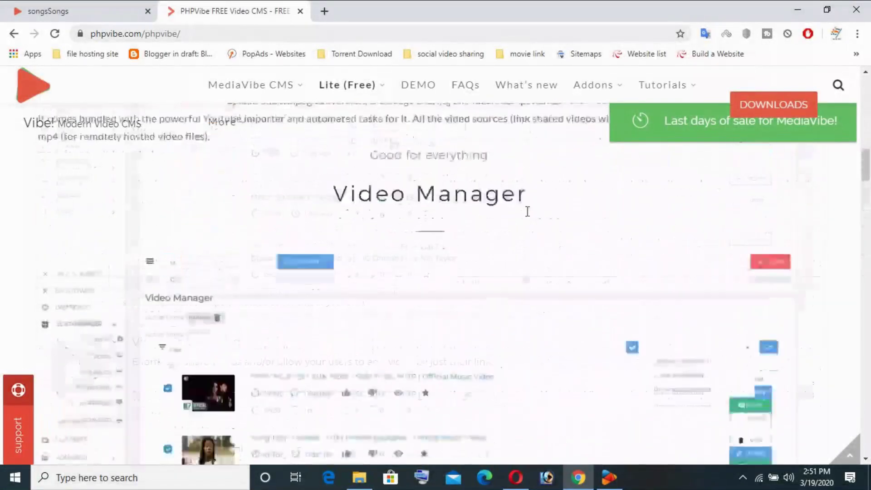
scroll(531, 219, up, 6)
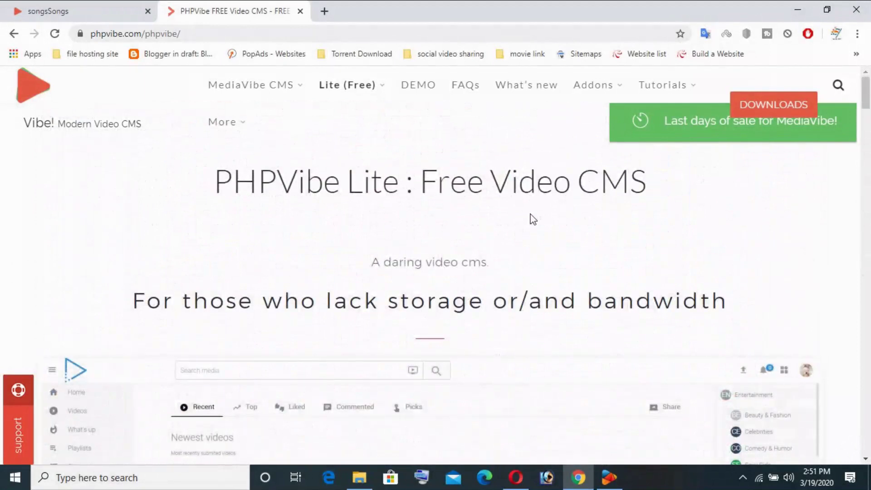
mouse_move(347, 91)
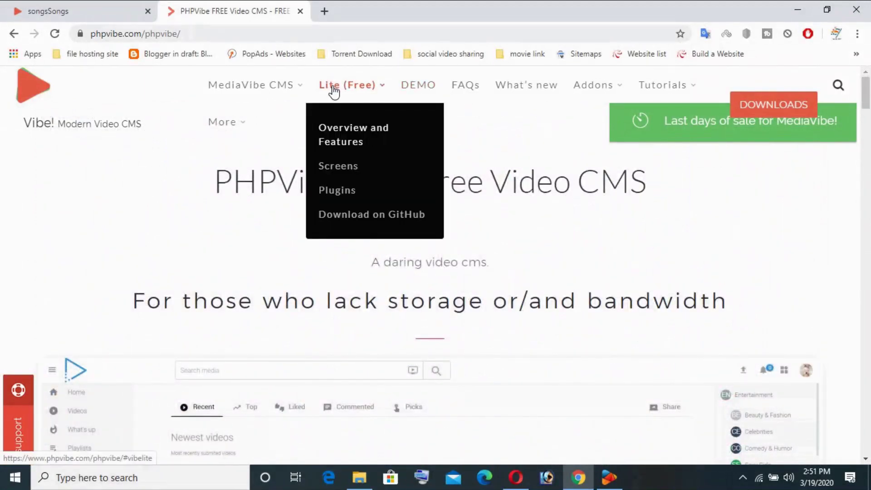
click(343, 218)
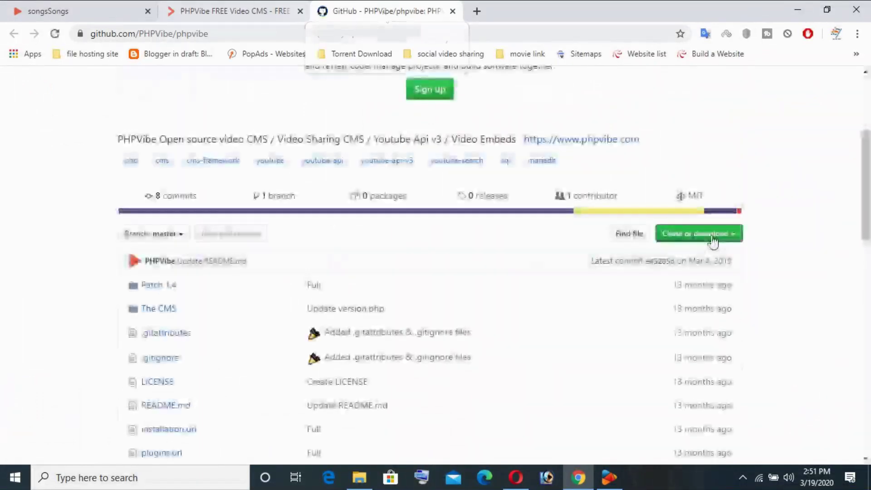
Step: Download phpvibe-master.zip via Clone or download > Download ZIP and view Chrome's Downloads list
click(712, 240)
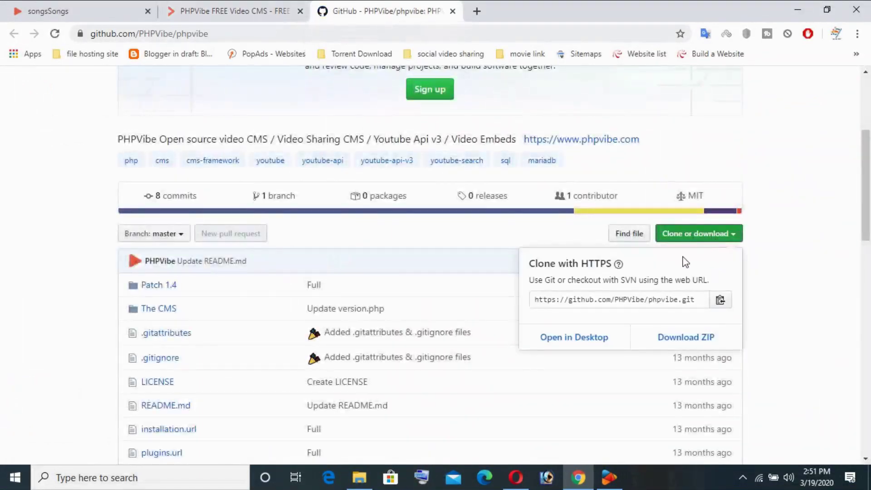
click(681, 346)
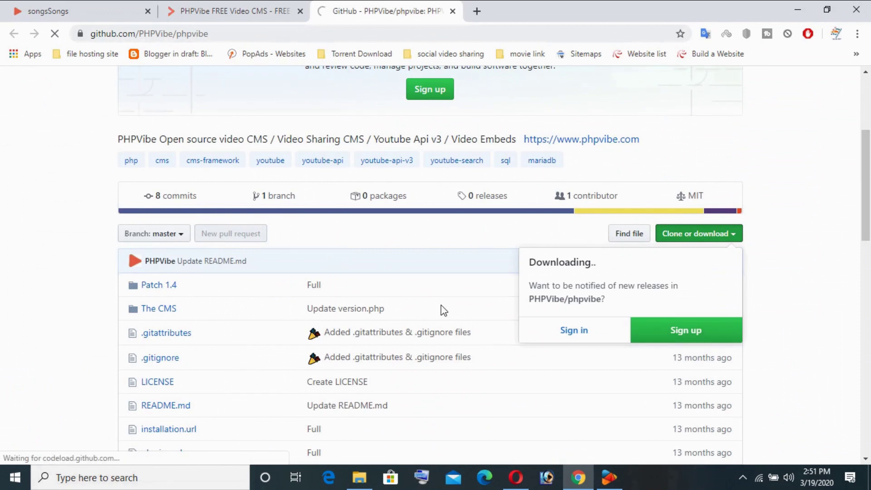
key(ctrl+j)
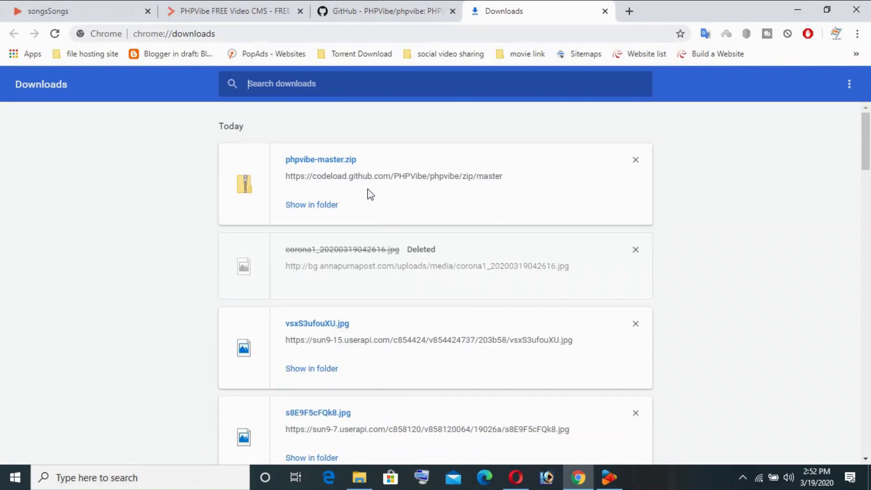
Step: Cut phpvibe-master.zip from Downloads, paste it onto the desktop, and return to Chrome
click(324, 207)
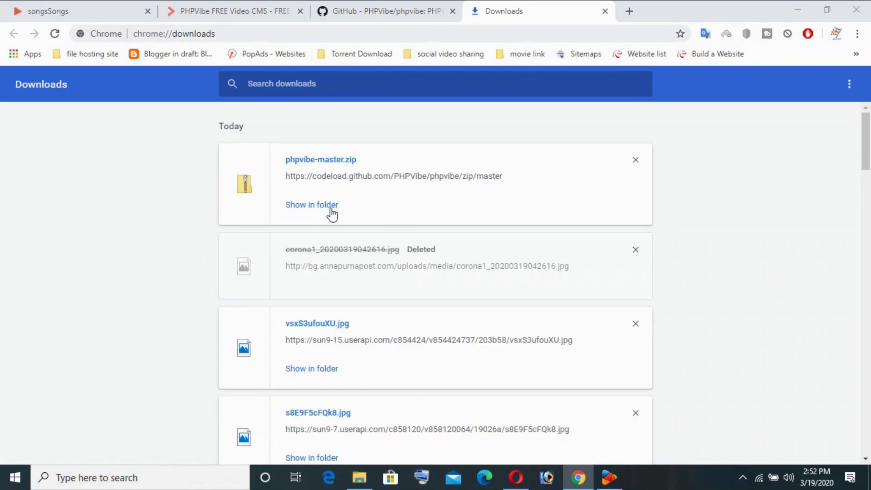
right_click(433, 190)
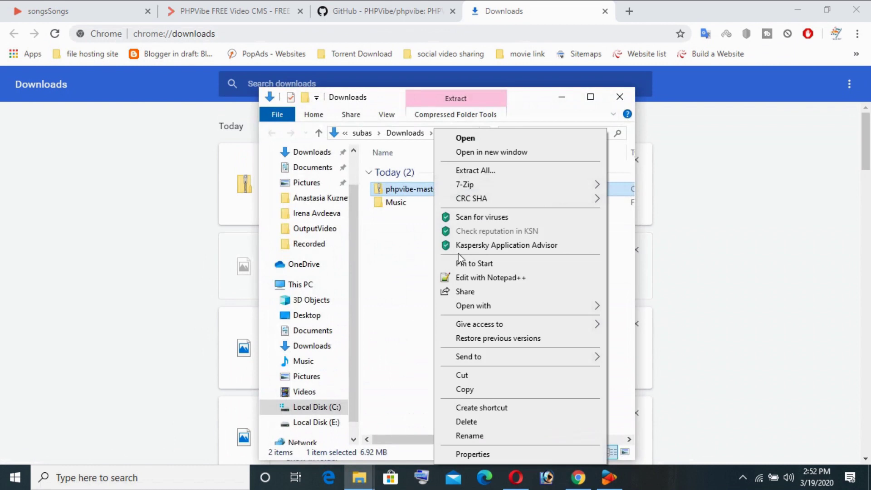
click(478, 375)
click(561, 97)
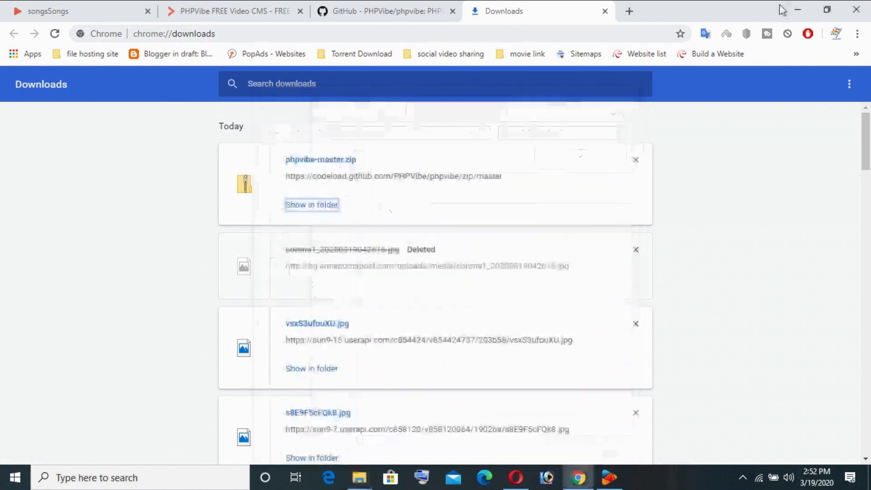
click(798, 10)
right_click(623, 94)
click(652, 149)
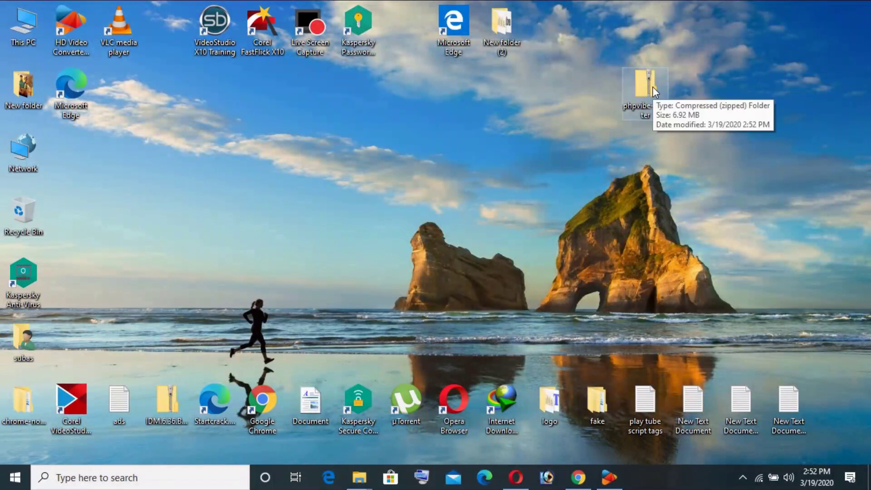
click(558, 94)
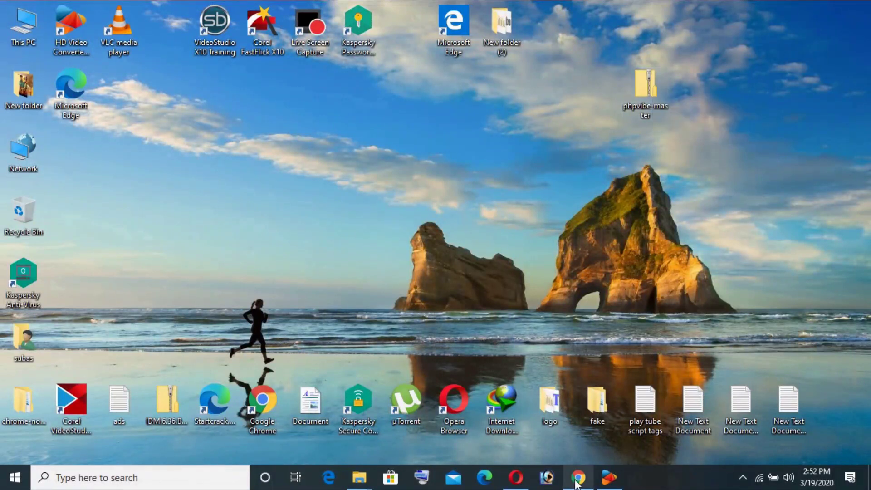
click(577, 477)
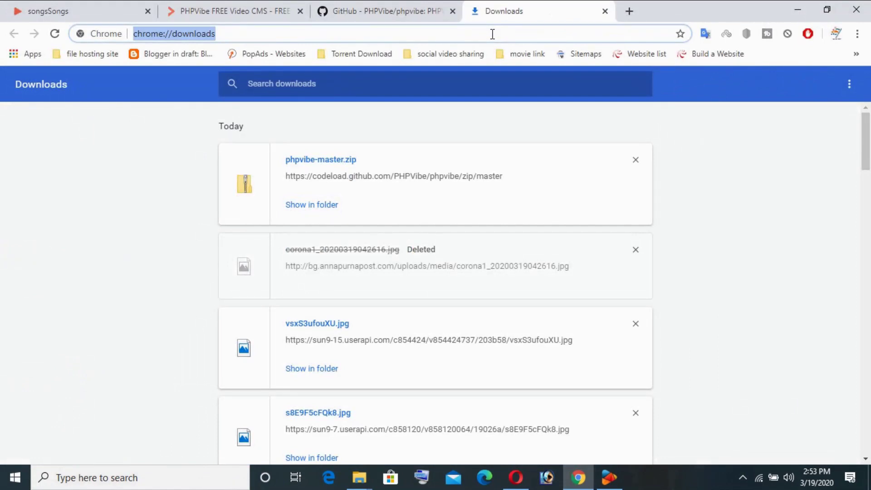
Step: Load the saved 000webhost Website list, getting past the Cloudflare check to the members page
text(ooowebhost htaccess)
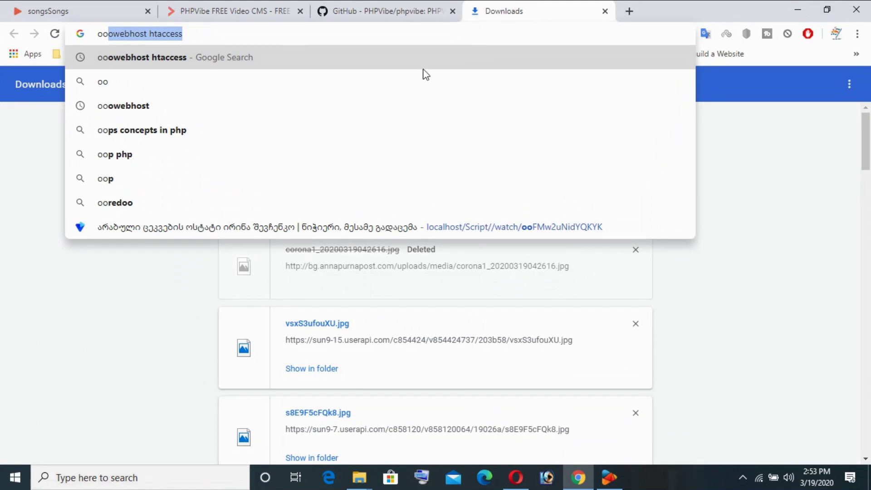
drag(193, 34, 137, 34)
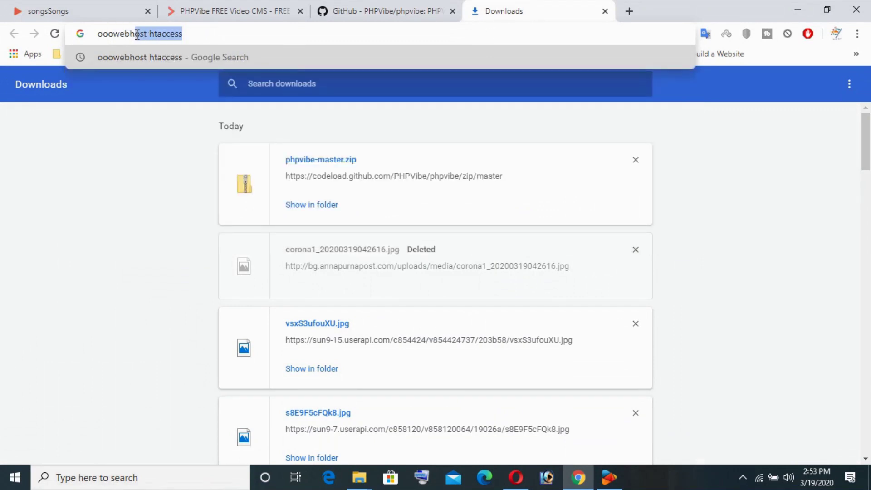
click(803, 161)
click(642, 56)
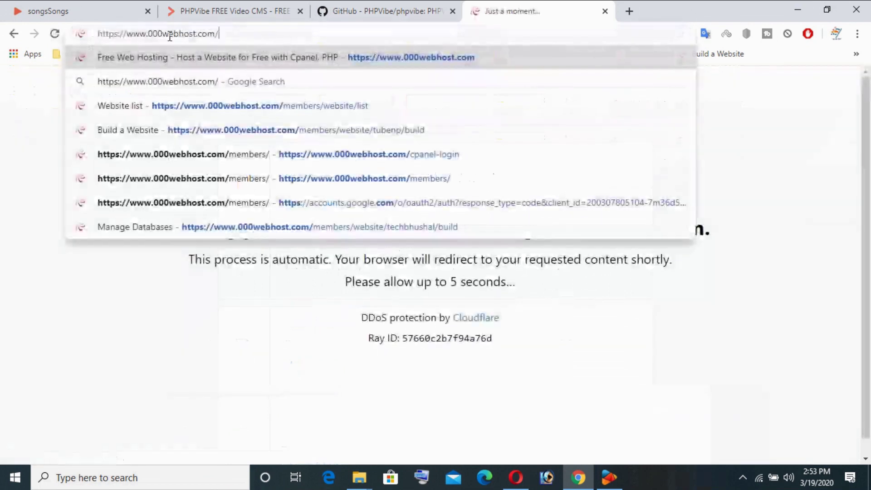
key(Return)
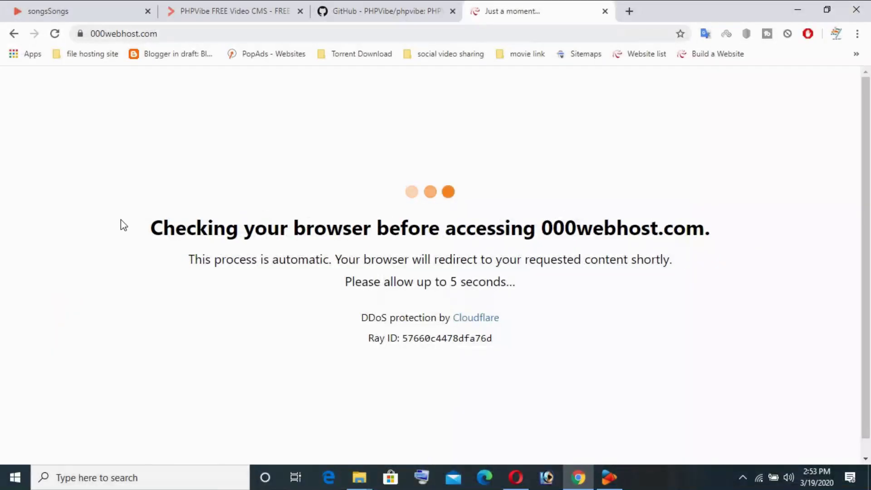
drag(150, 227, 766, 309)
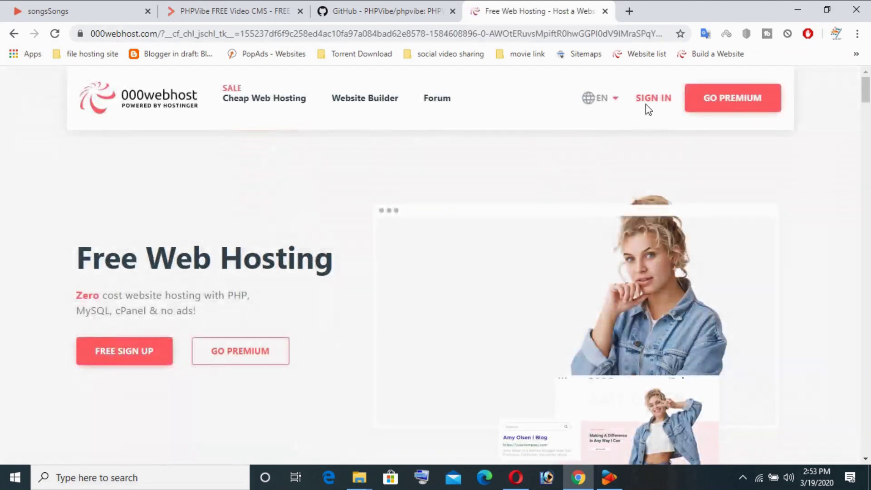
click(650, 104)
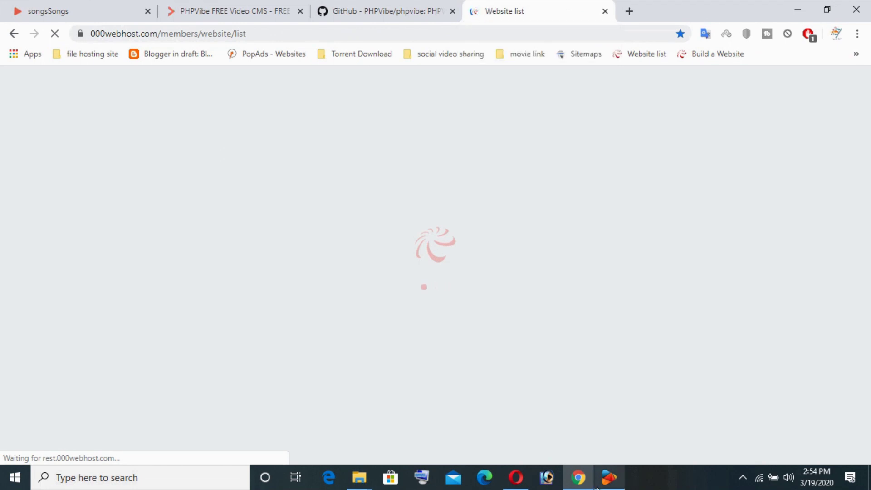
mouse_move(606, 473)
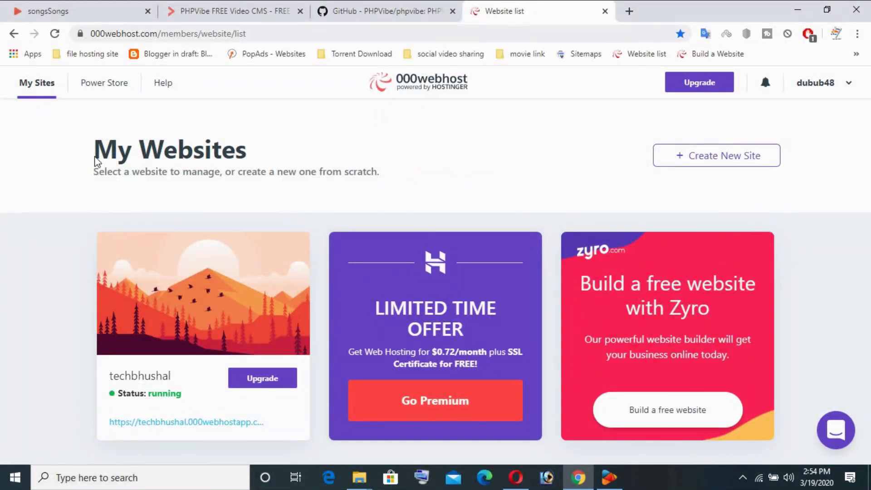
Step: Try Create New Site twice, declining the site-limit upgrade offer with Not now
mouse_move(290, 339)
double_click(135, 377)
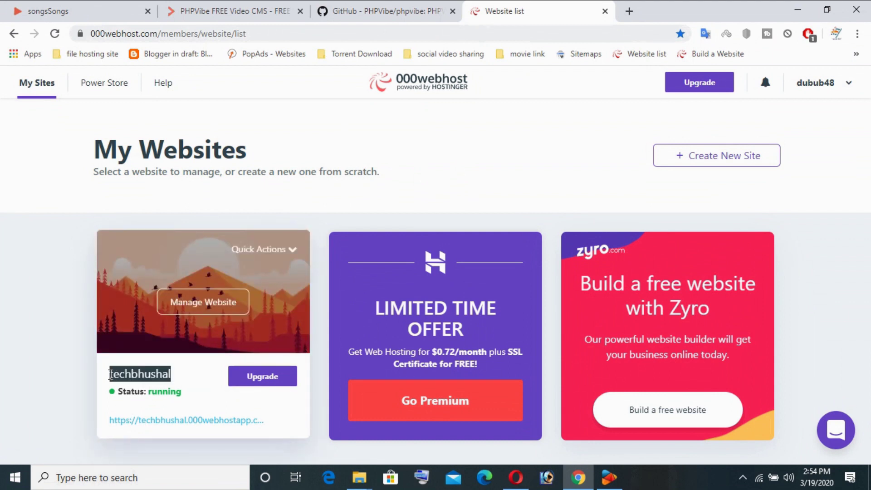
click(34, 363)
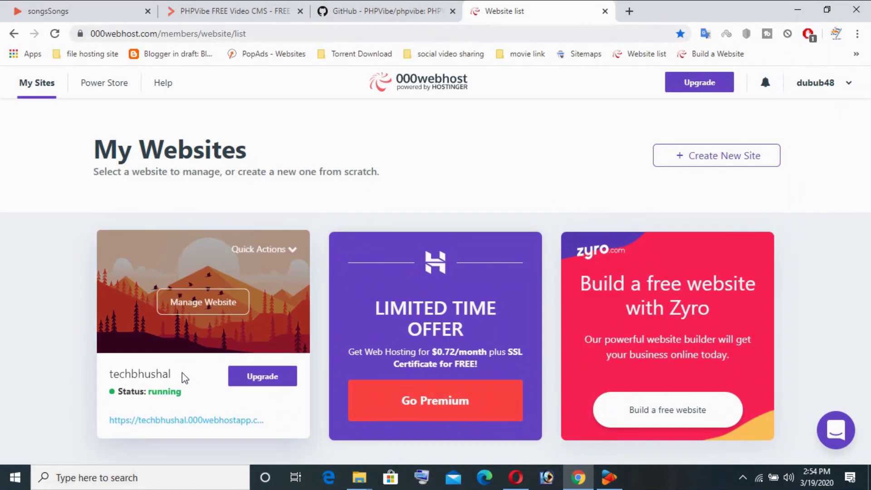
drag(184, 378, 97, 365)
click(452, 177)
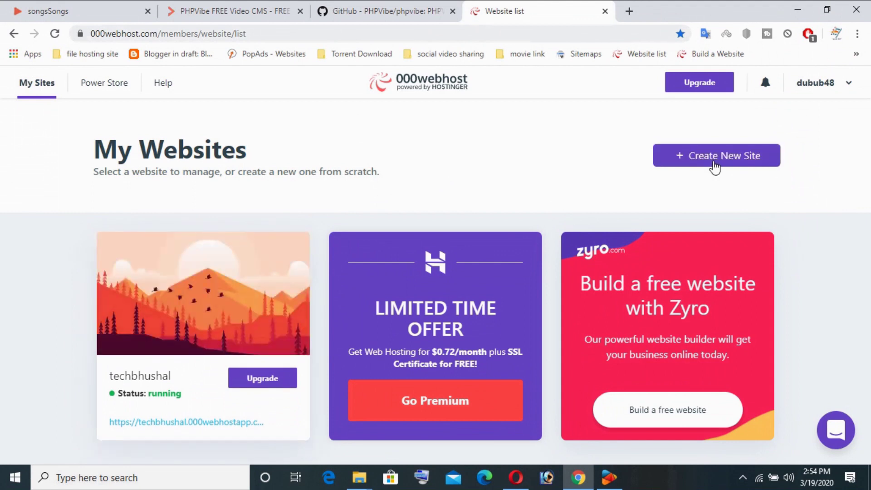
click(715, 166)
click(436, 247)
click(749, 157)
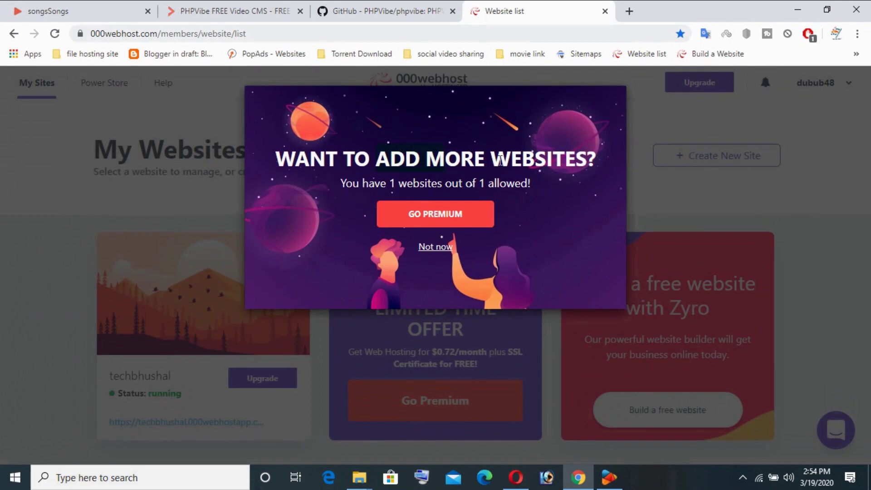
drag(500, 159, 589, 160)
click(407, 182)
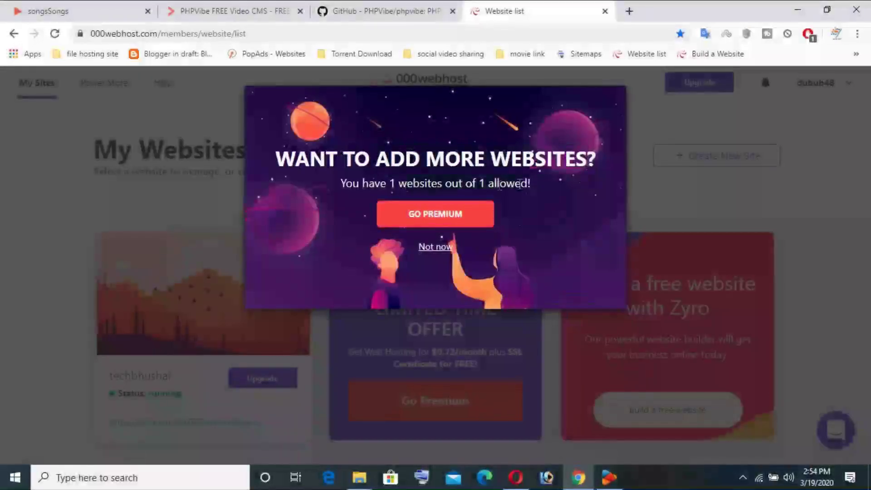
click(439, 248)
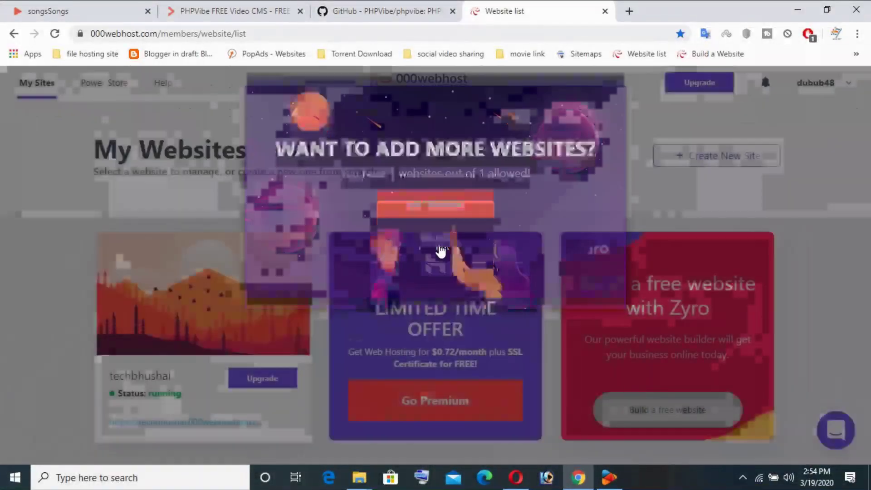
Step: Open the techbhushal site's Manage Website page and expand its Tools list
mouse_move(216, 291)
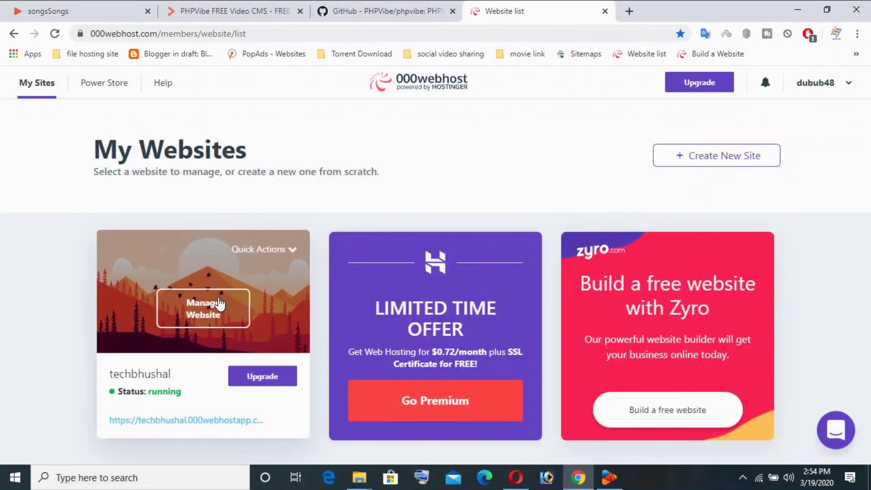
click(218, 299)
click(117, 247)
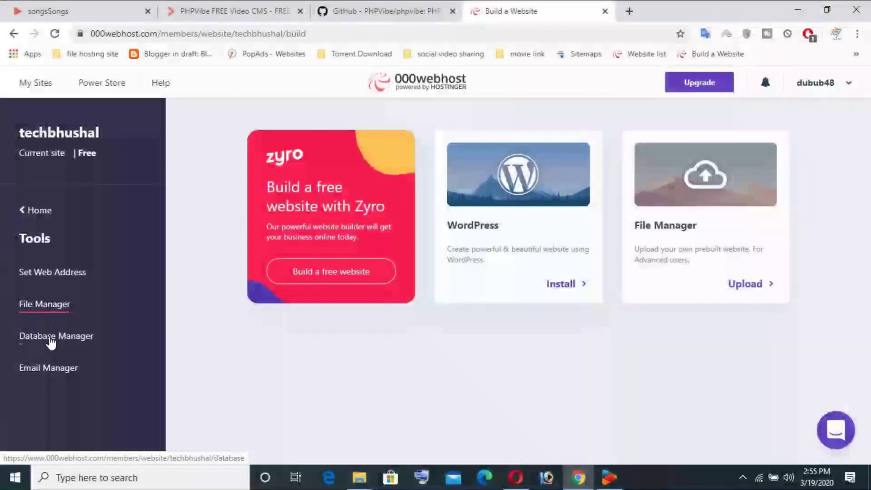
Step: In Database Manager, create database 'data' with username 'data' and a password
click(51, 336)
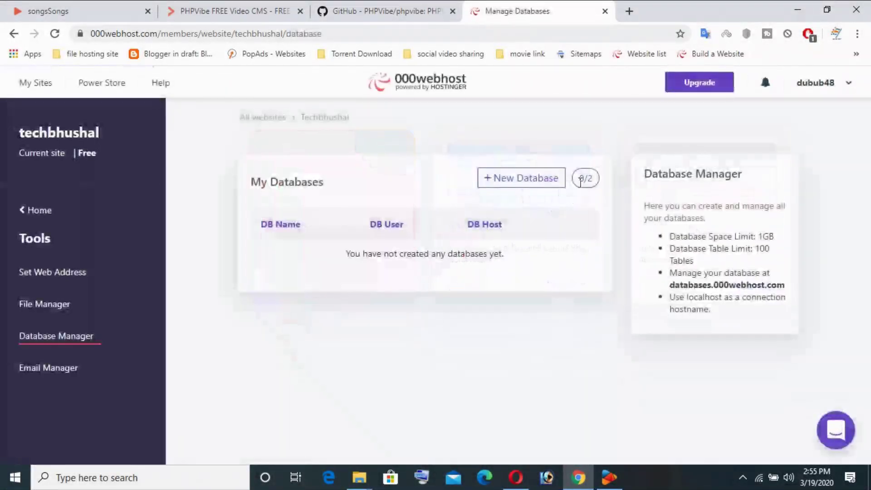
click(534, 187)
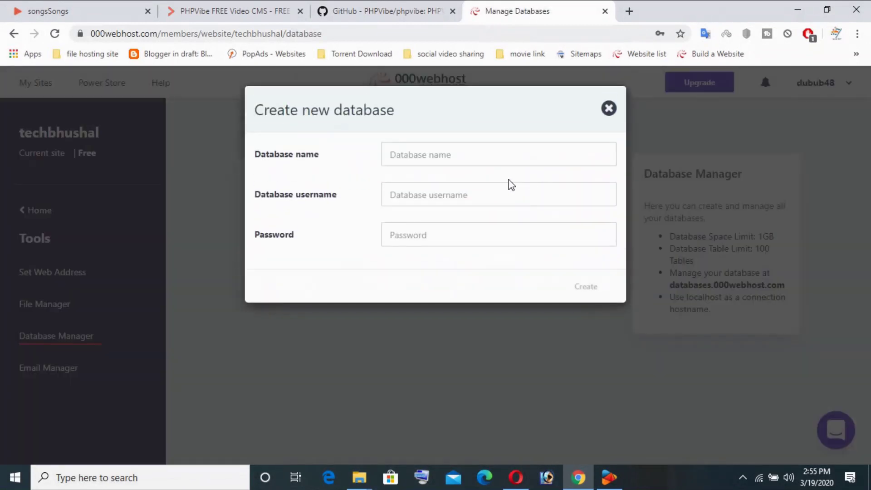
click(488, 154)
text(da)
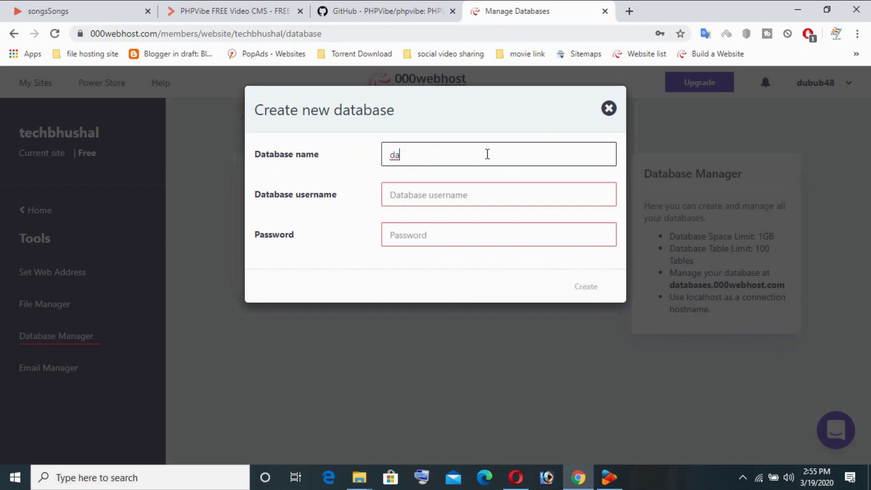
text(d)
key(BackSpace)
text(d)
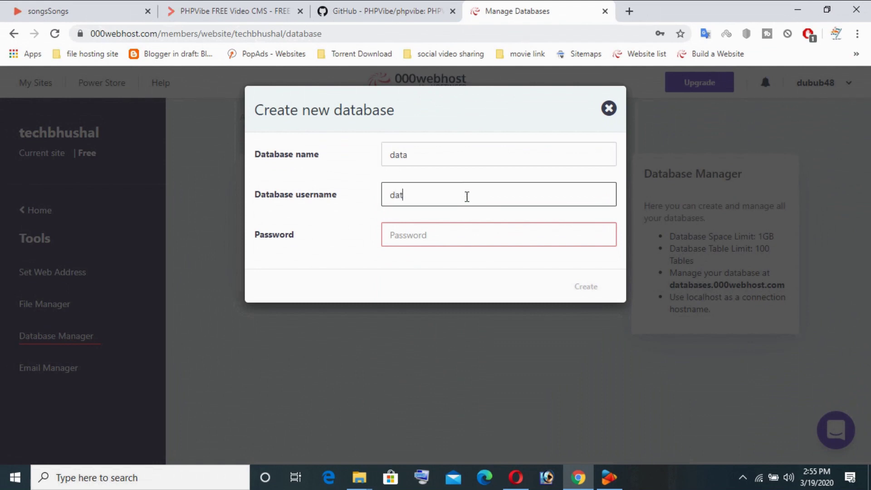
click(441, 237)
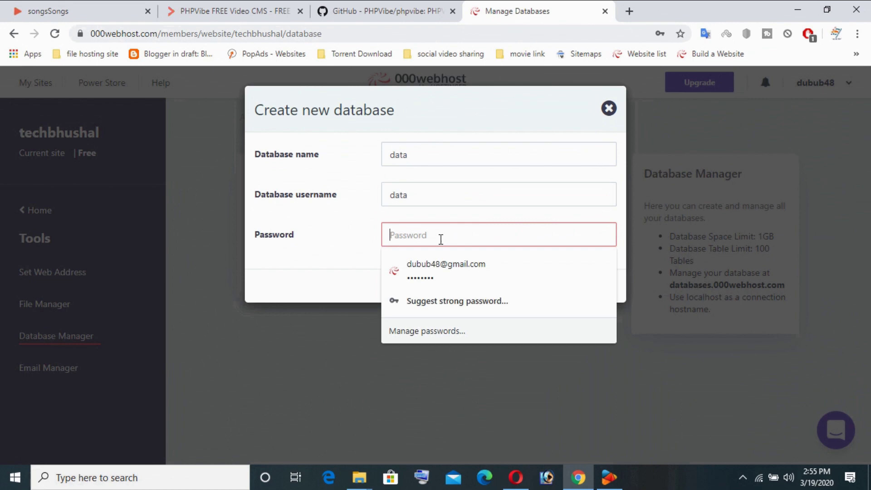
text(da)
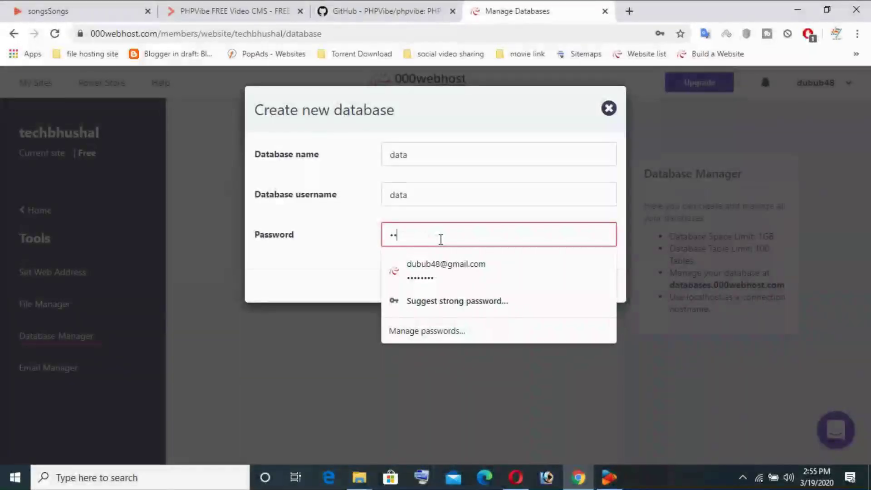
text(•••)
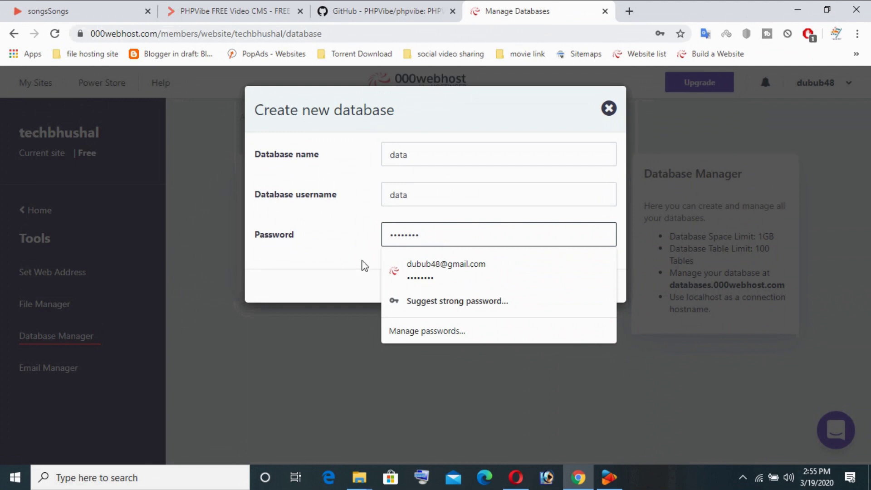
click(278, 287)
click(579, 285)
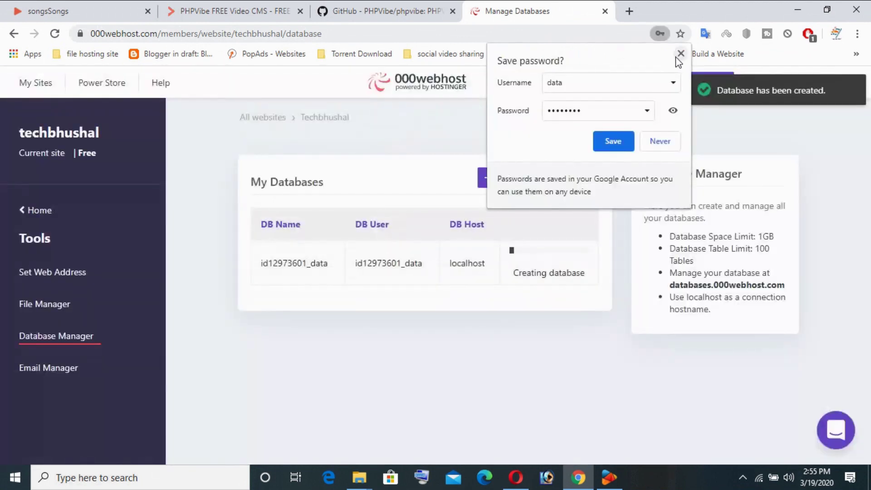
Step: Dismiss Chrome's save-password bubble and open techbhushal's File Manager via Build a Website
click(676, 58)
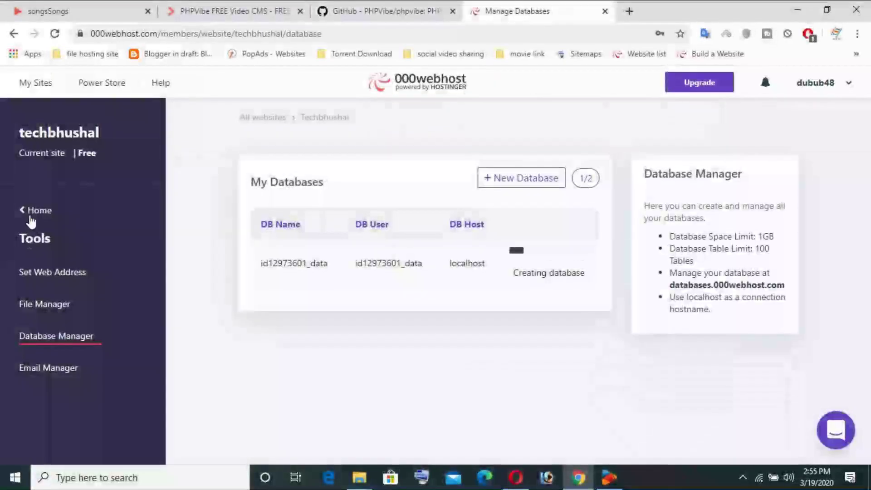
click(31, 212)
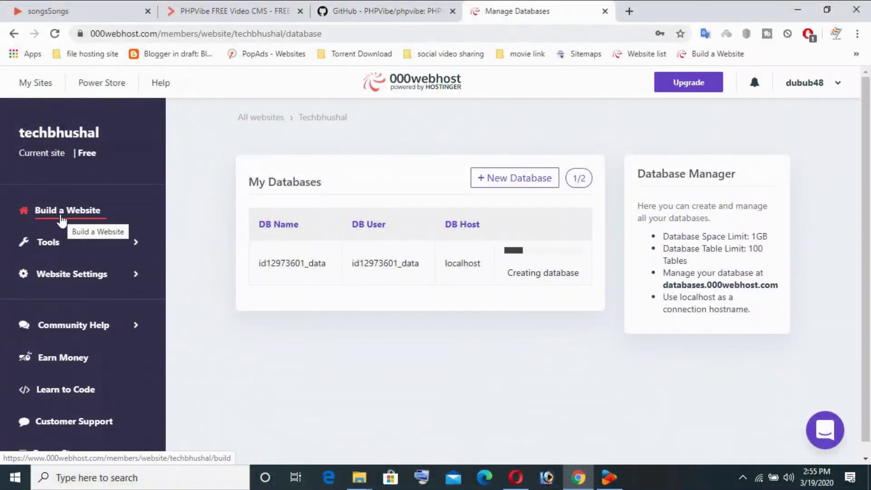
click(60, 211)
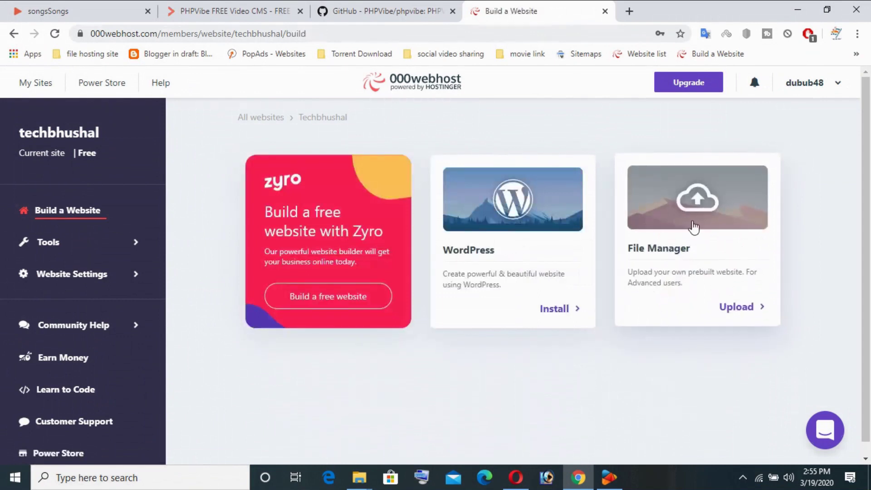
click(696, 217)
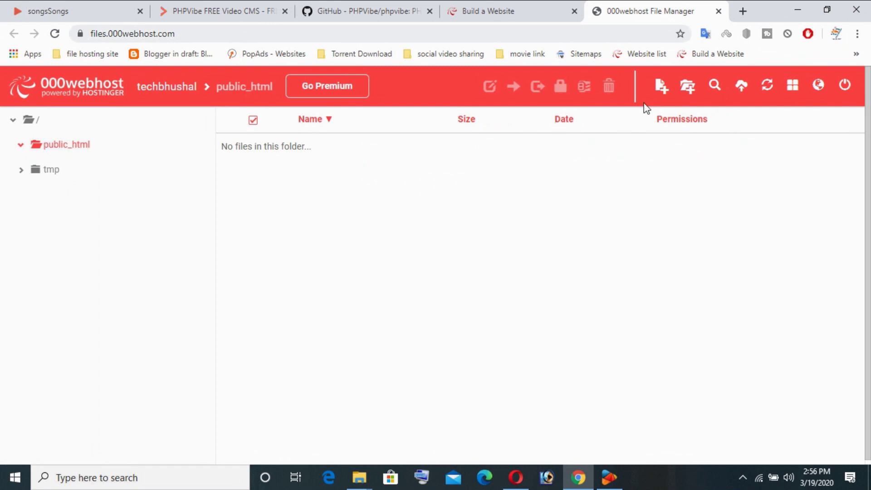
Step: Upload phpvibe-master.zip from the Desktop into public_html with Upload Files
click(740, 84)
click(388, 180)
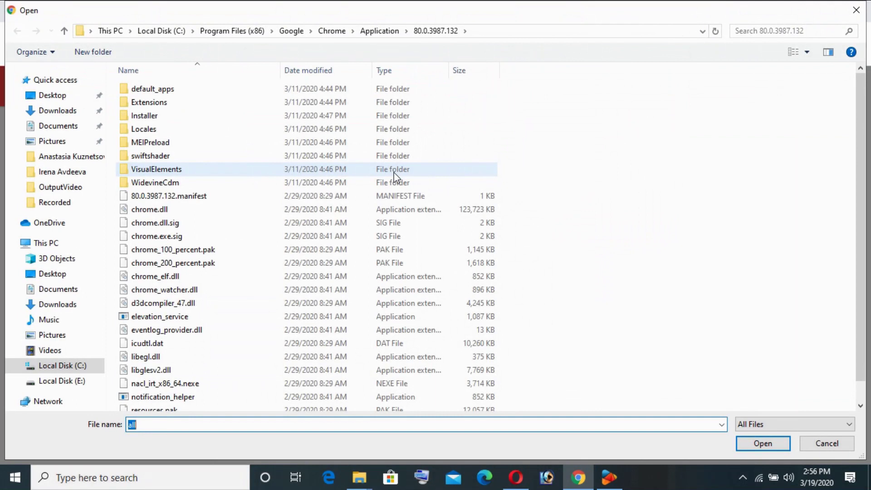
click(63, 97)
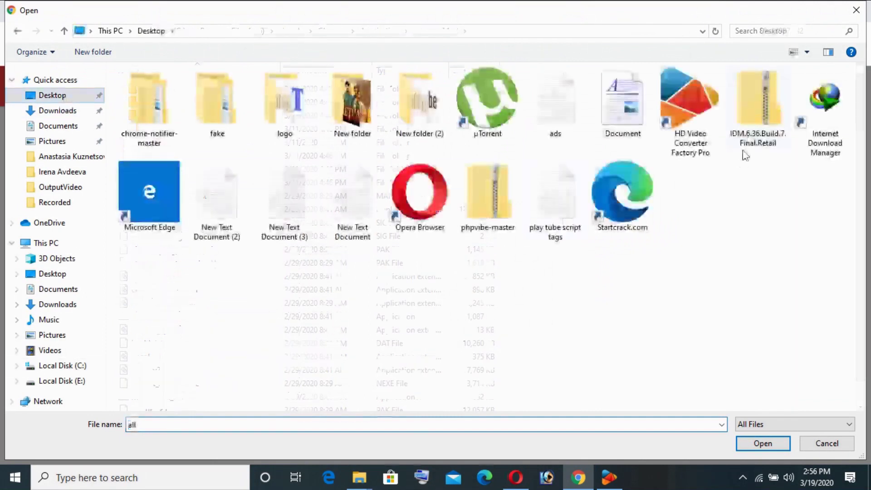
click(484, 203)
click(755, 441)
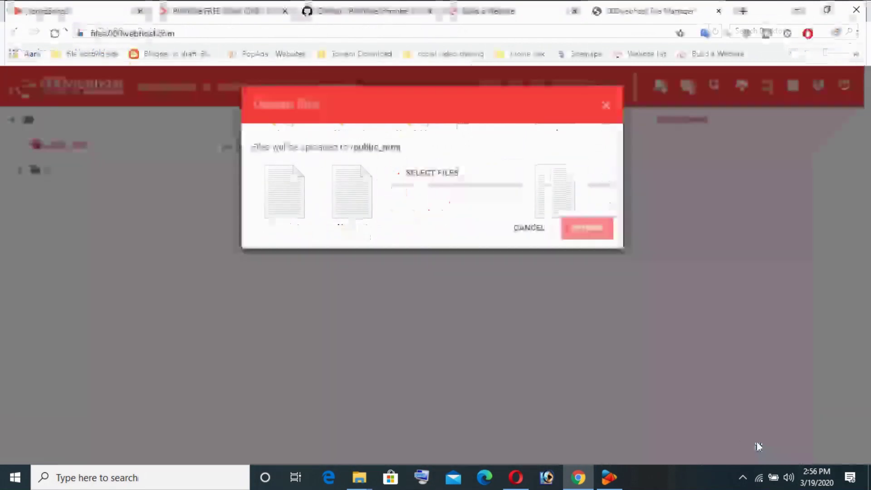
click(586, 292)
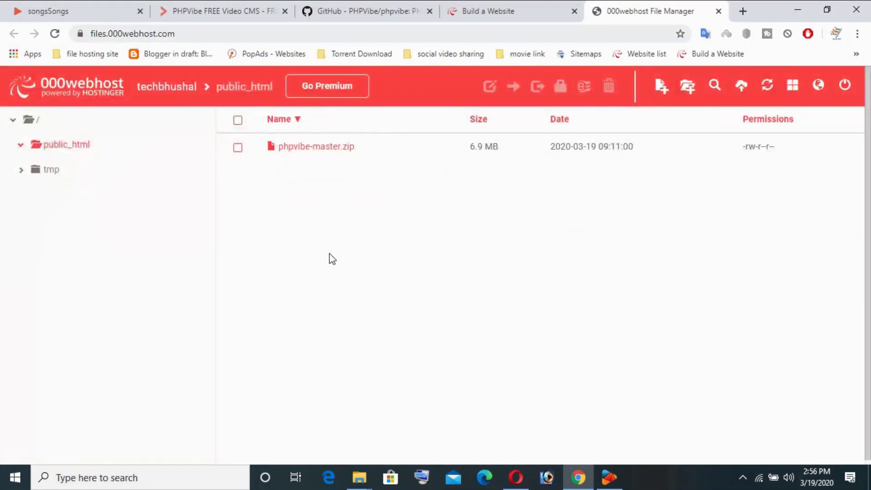
Step: Extract phpvibe-master.zip into a phpvibe-master folder in public_html
right_click(299, 157)
click(332, 379)
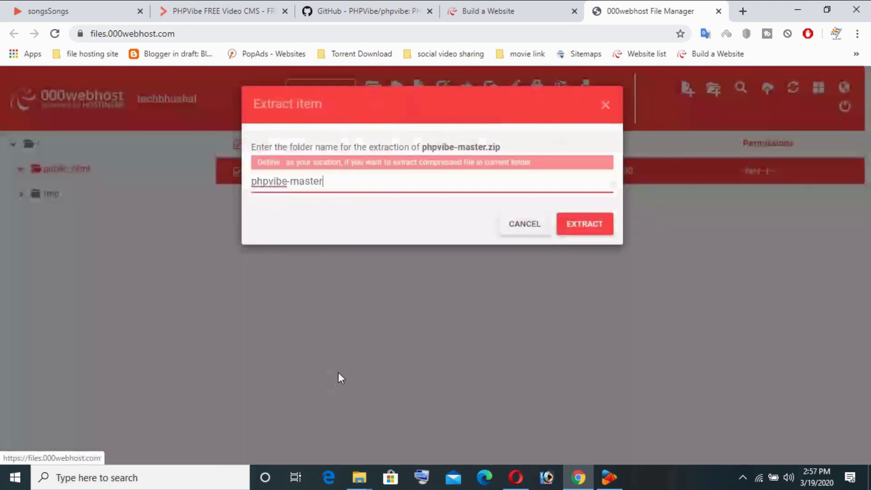
click(587, 224)
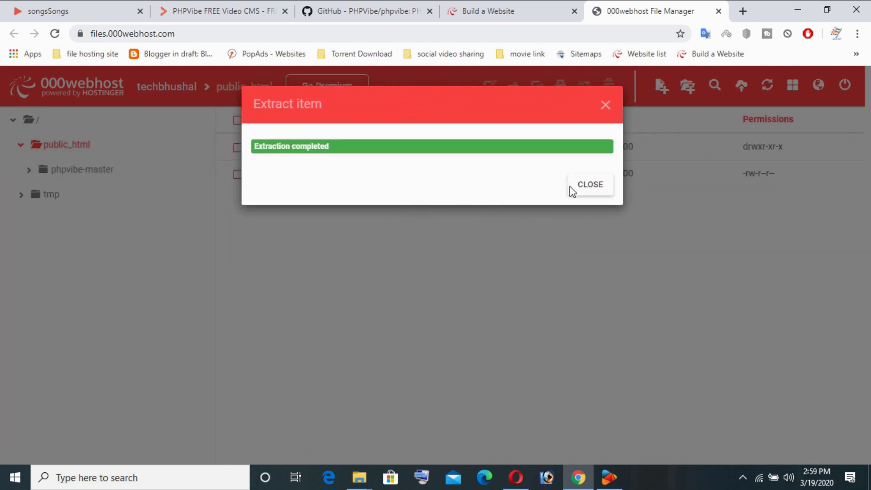
click(588, 186)
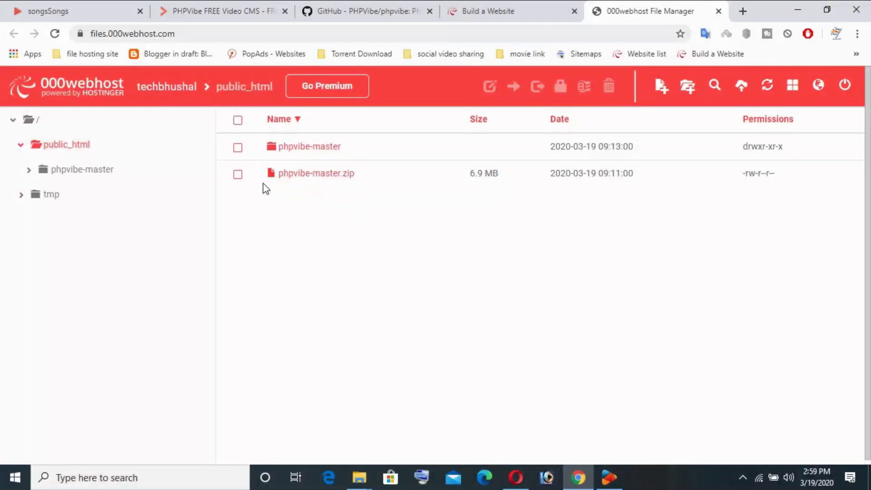
Step: Delete phpvibe-master.zip, reopening the File Manager after its session expires and deleting again
click(238, 174)
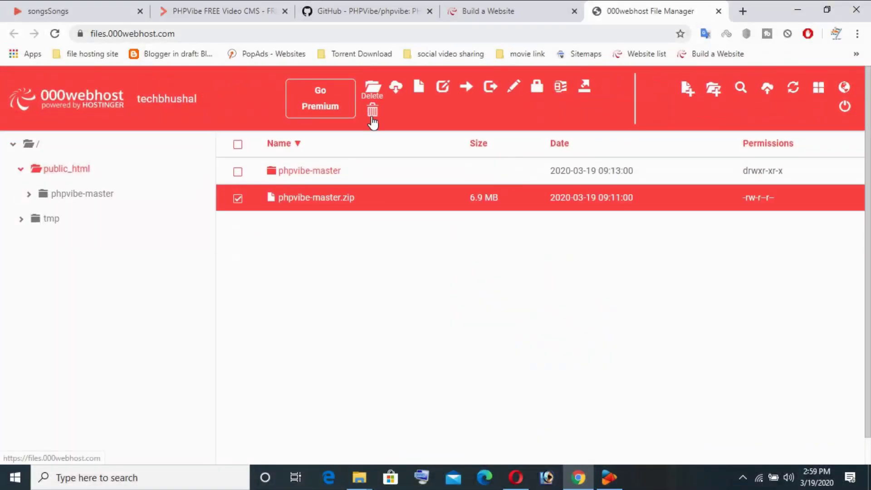
click(371, 110)
click(579, 181)
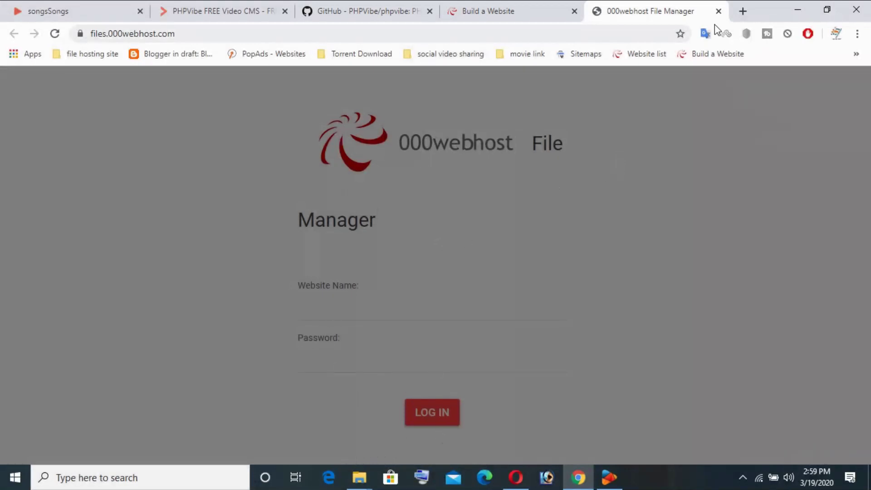
click(719, 11)
click(778, 268)
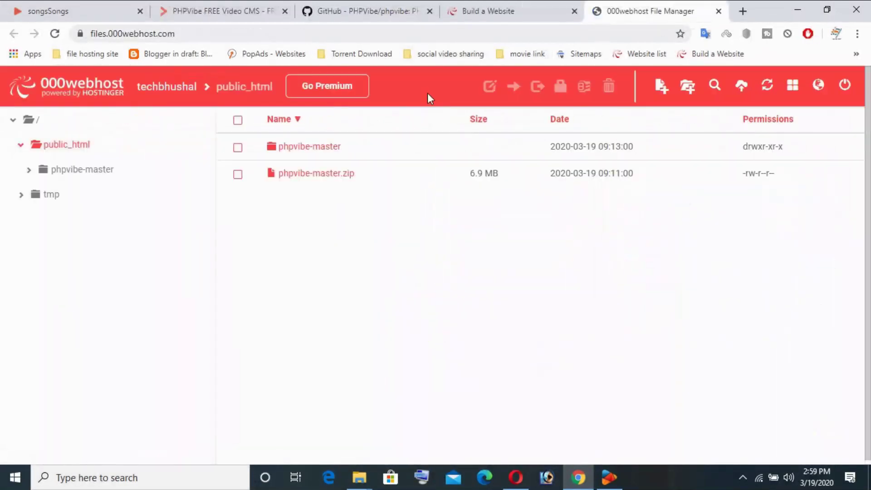
click(238, 175)
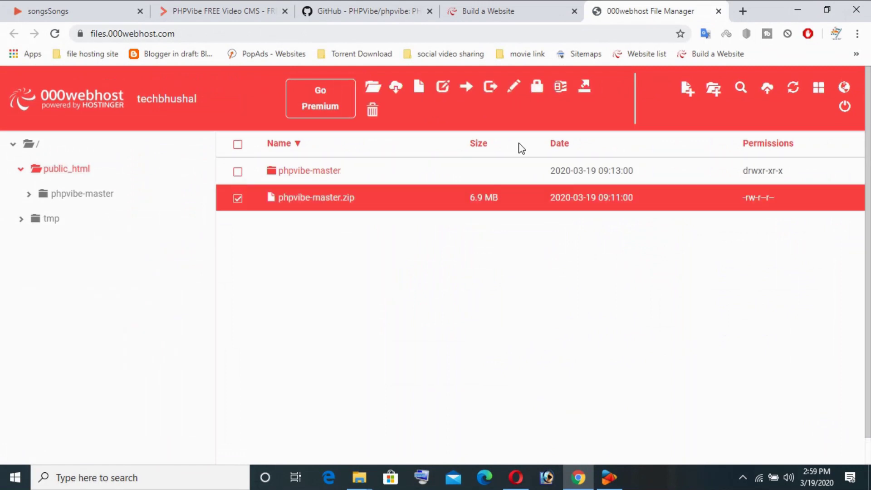
click(373, 111)
click(589, 179)
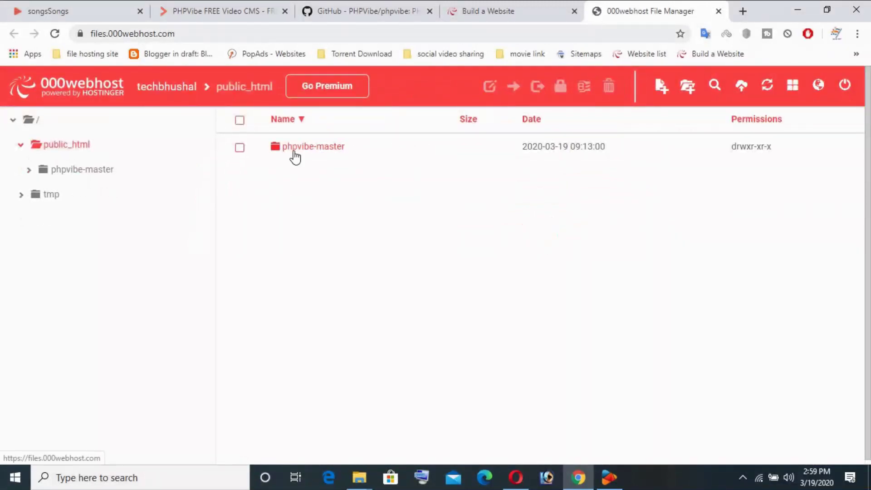
Step: Open the phpvibe-master folder and then the nested phpvibe-master folder inside it
right_click(294, 154)
click(319, 165)
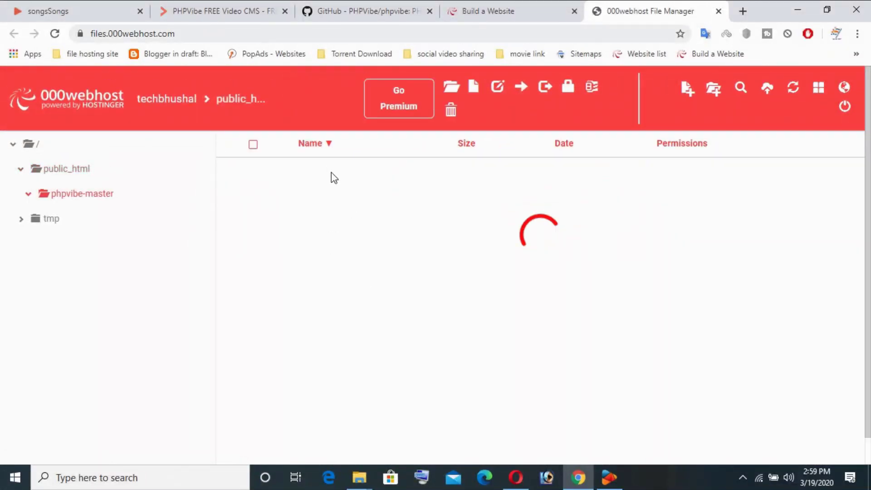
right_click(313, 156)
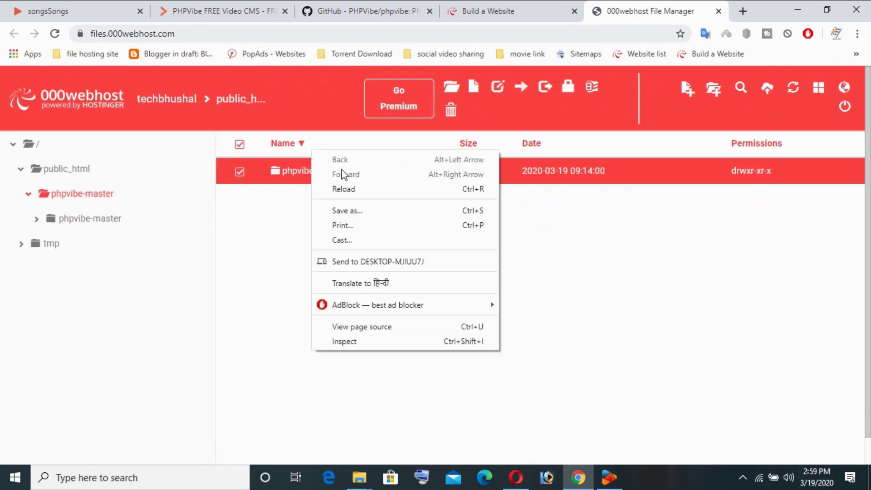
right_click(291, 176)
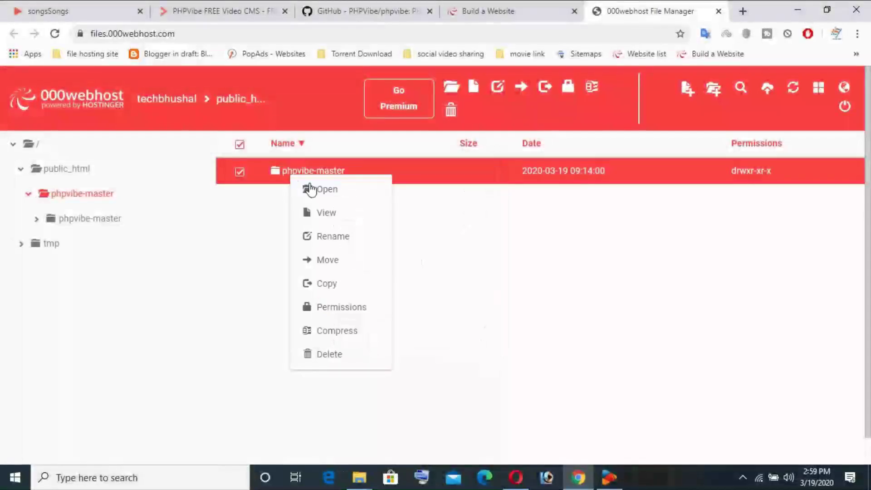
click(311, 188)
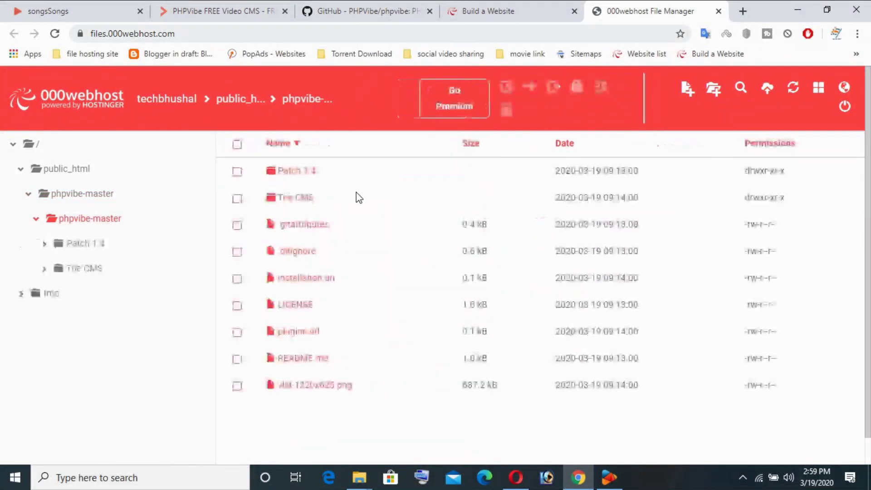
Step: Select all nine items, move them into public_html, and return to public_html
click(237, 146)
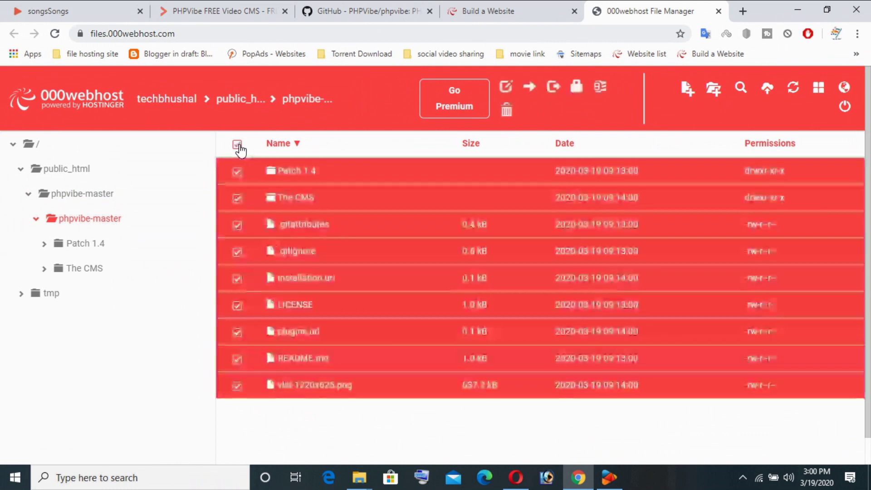
right_click(321, 258)
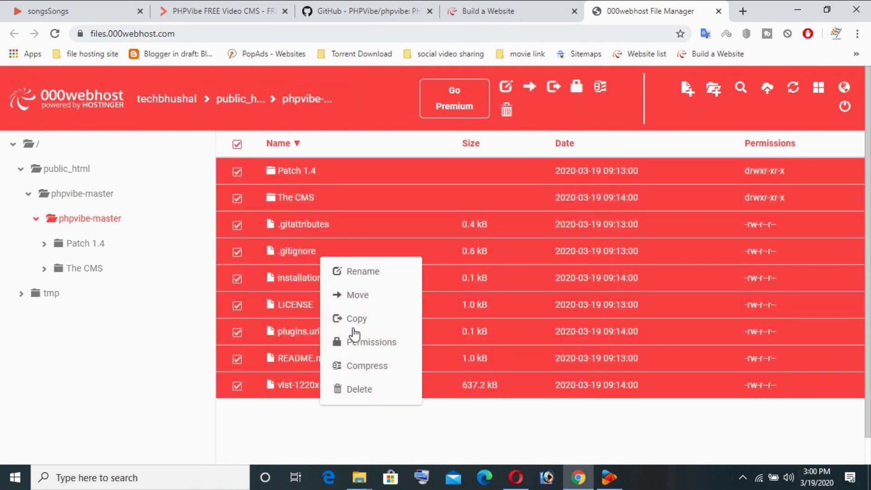
click(370, 296)
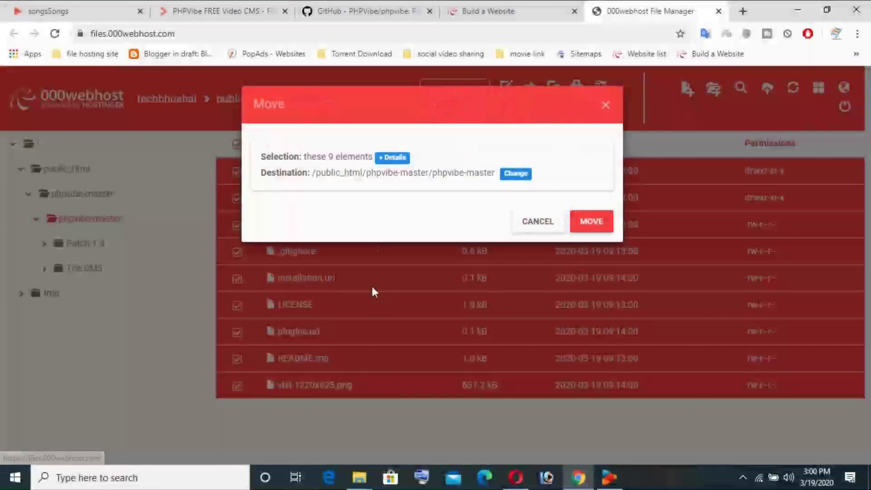
click(508, 175)
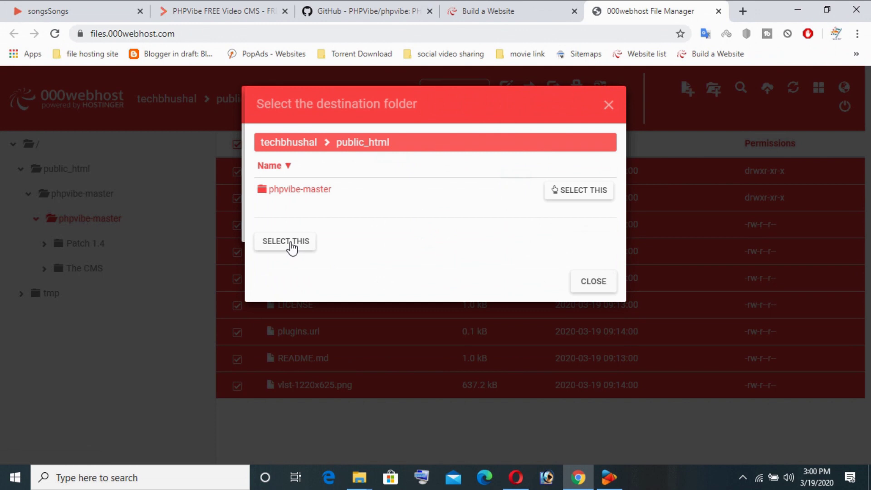
click(291, 243)
click(583, 227)
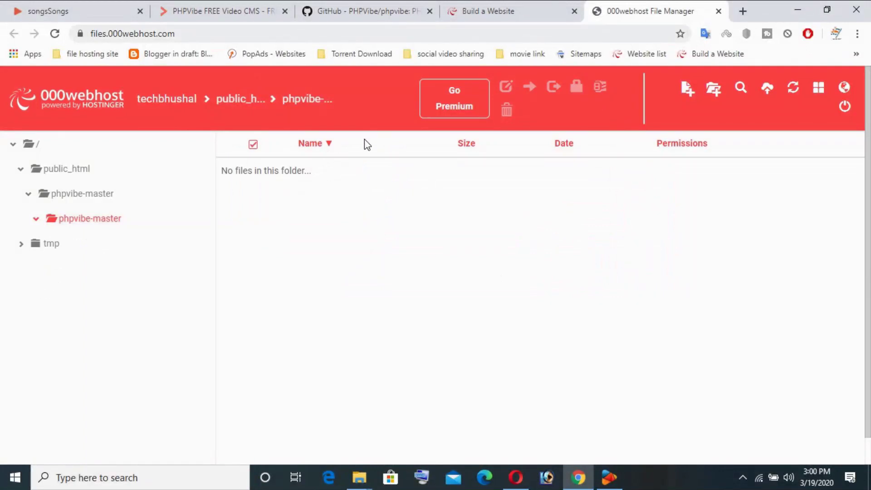
click(226, 104)
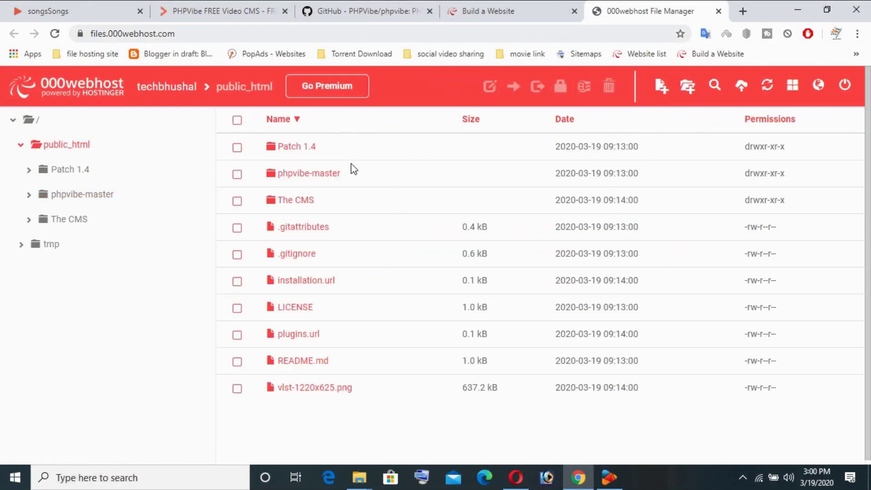
Step: Delete the leftover phpvibe-master folder from public_html
click(237, 176)
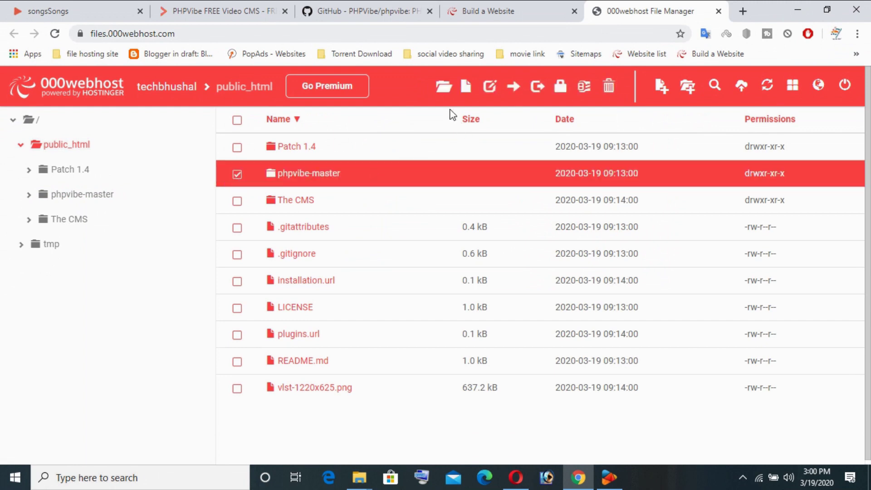
click(609, 87)
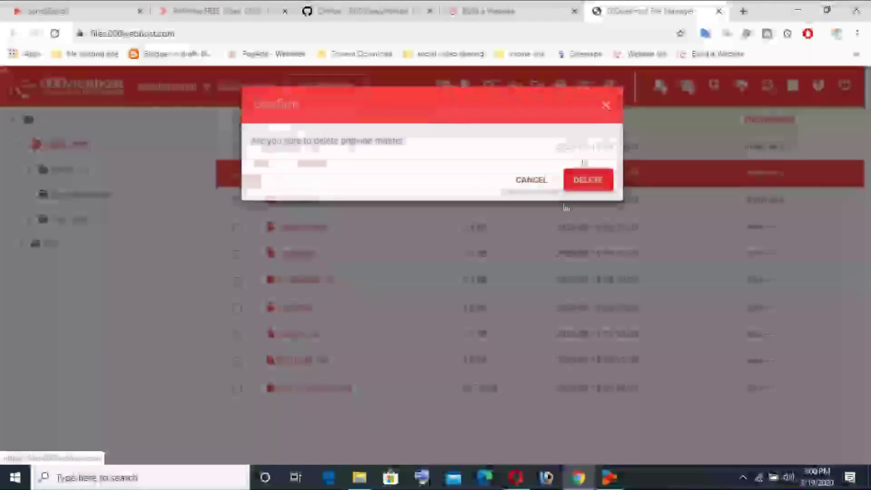
click(583, 181)
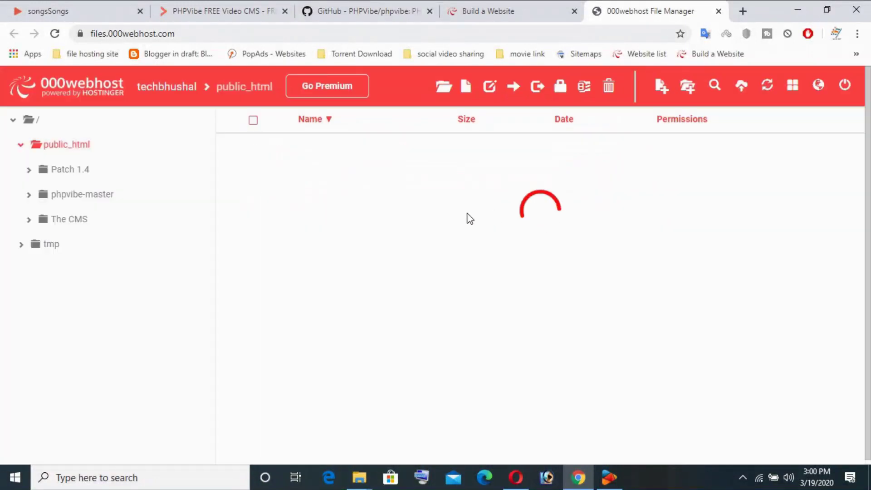
Step: Open The CMS folder and scroll through its contents
double_click(293, 174)
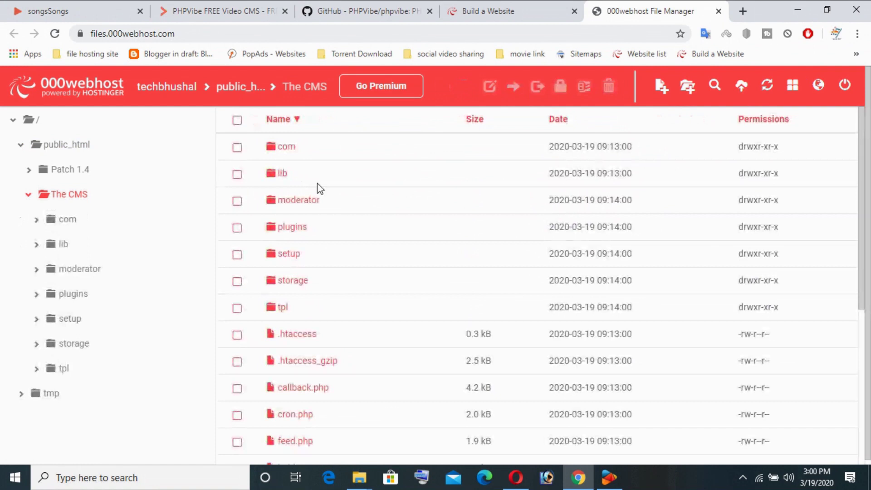
scroll(317, 187, down, 5)
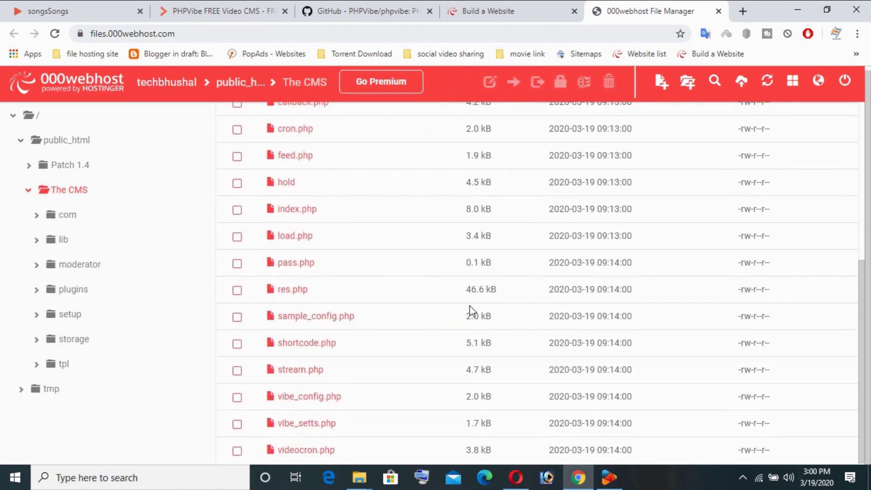
scroll(472, 313, up, 6)
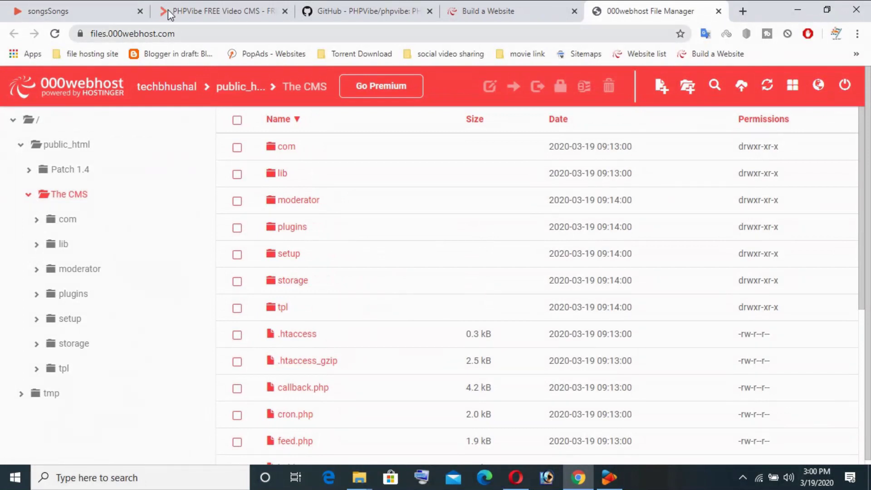
Step: Close the PHPVibe and GitHub repository browser tabs
click(198, 13)
click(285, 10)
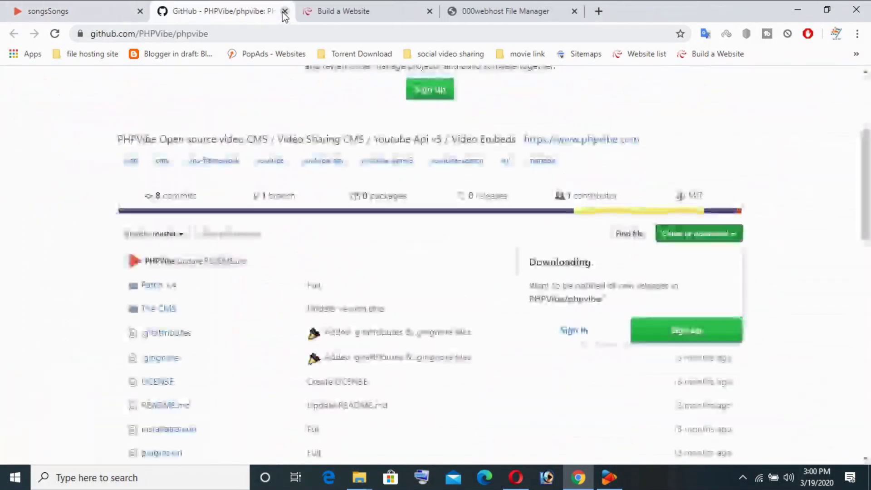
click(285, 11)
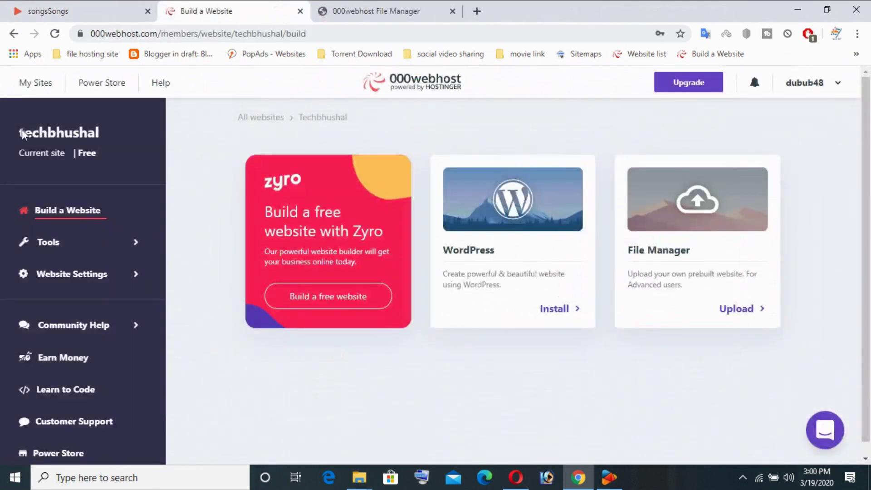
Step: Open the live website from My Sites in a new tab, then return to File Manager
click(33, 89)
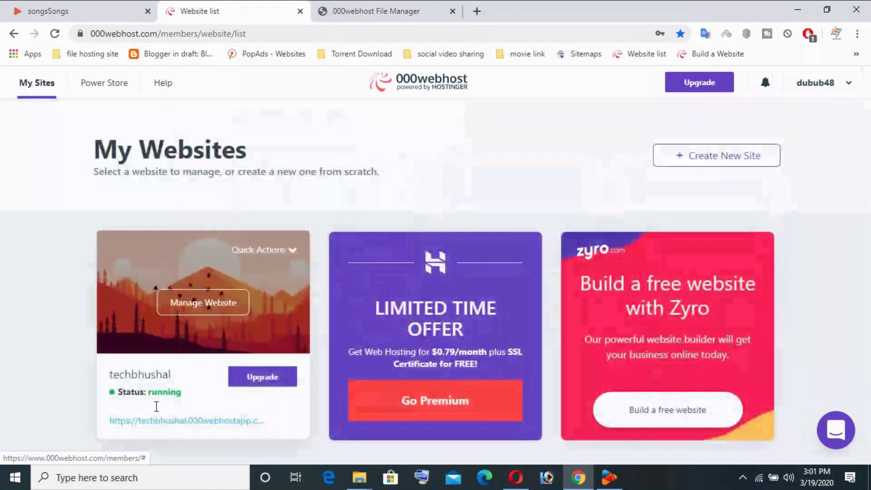
click(160, 422)
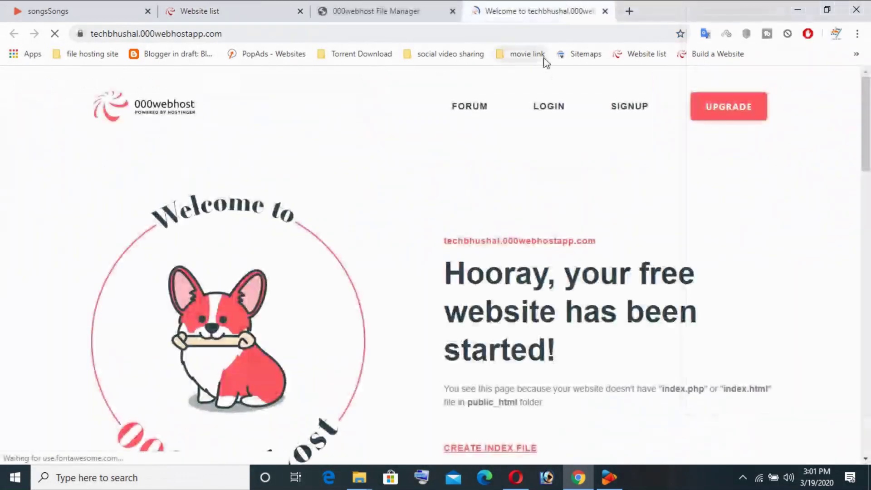
scroll(538, 220, down, 1)
click(249, 14)
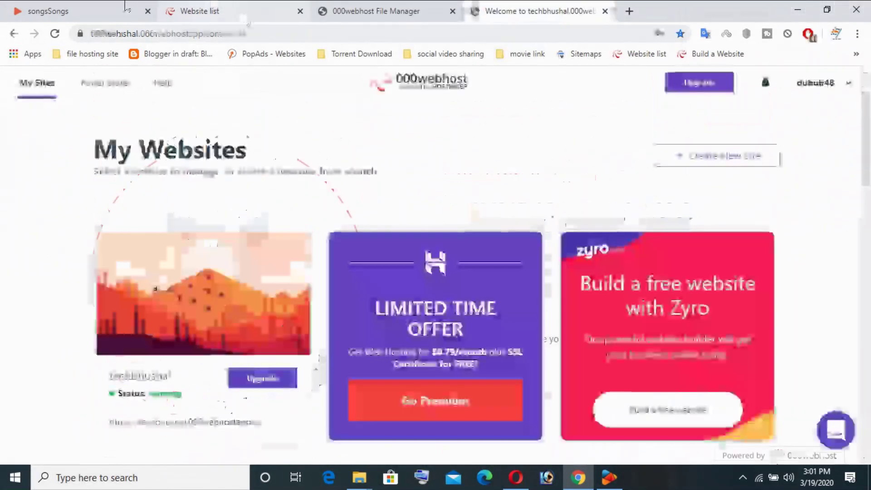
click(363, 12)
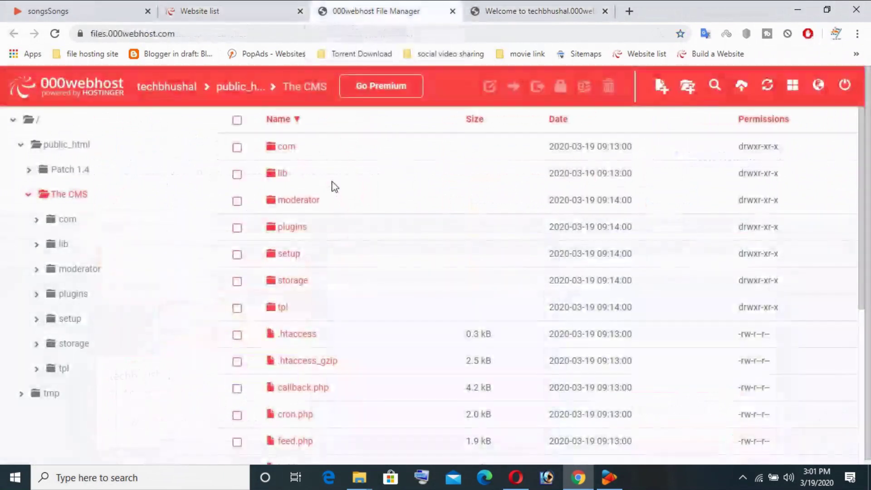
Step: Start moving the 23 items in The CMS, then cancel the pending move
click(236, 120)
right_click(435, 251)
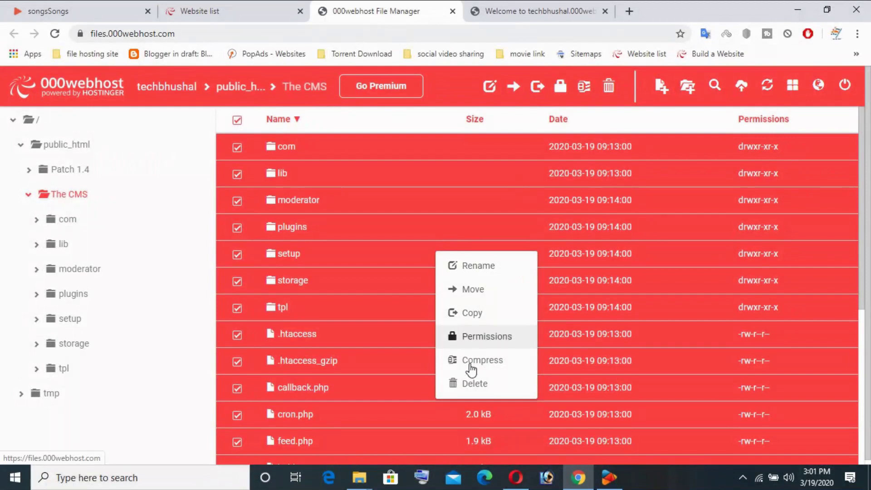
click(473, 290)
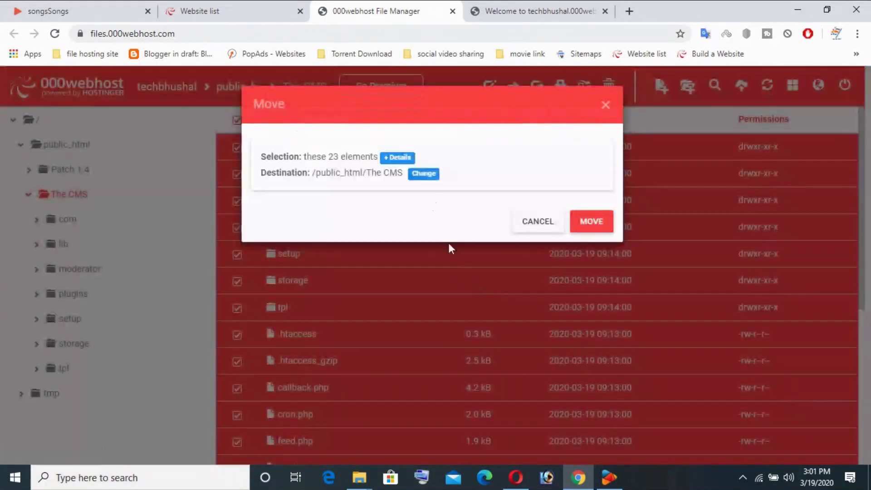
click(424, 174)
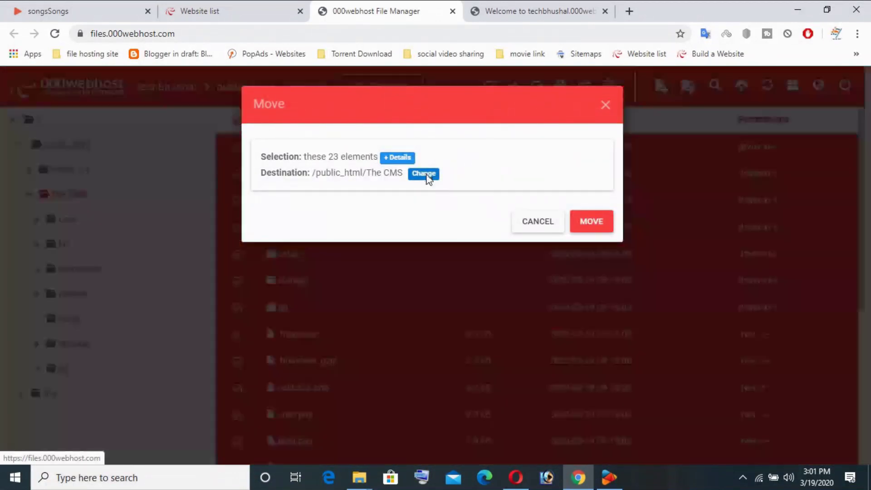
click(373, 144)
click(608, 106)
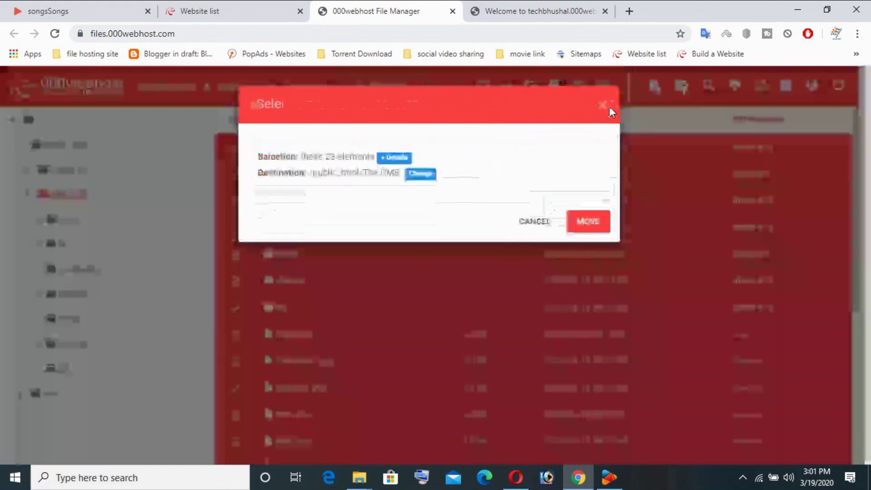
click(530, 223)
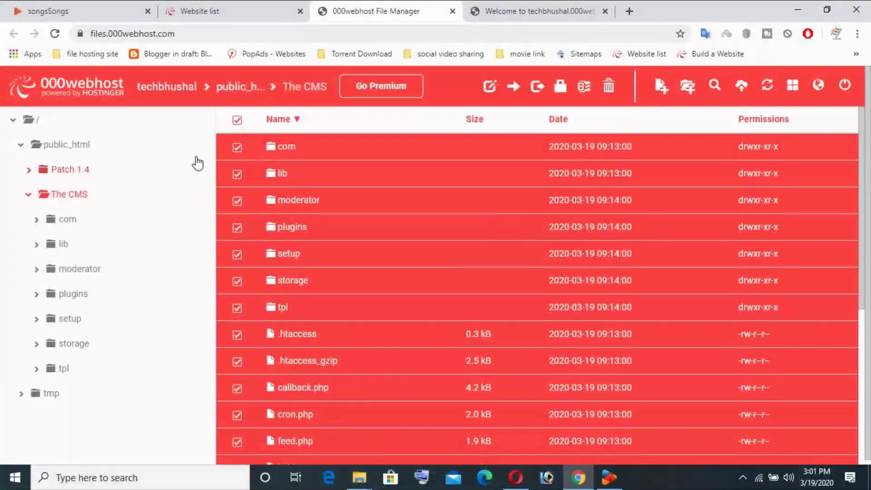
Step: Go up to public_html and reopen The CMS folder
click(240, 87)
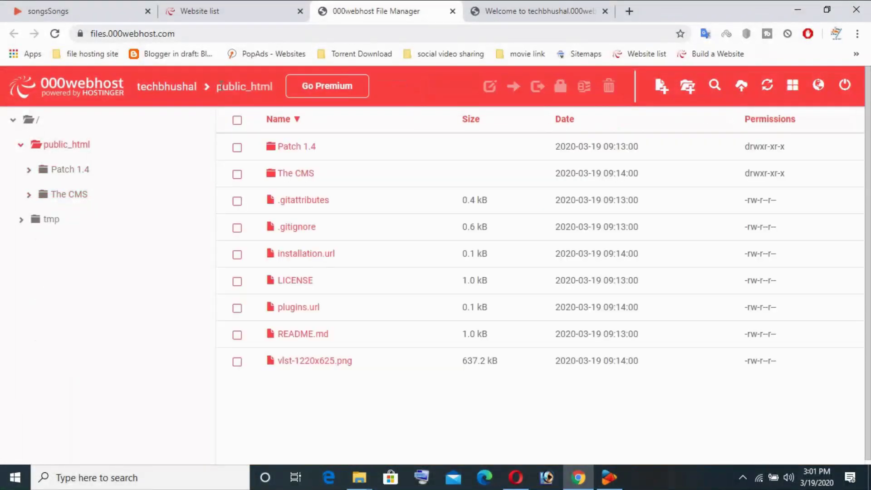
click(310, 178)
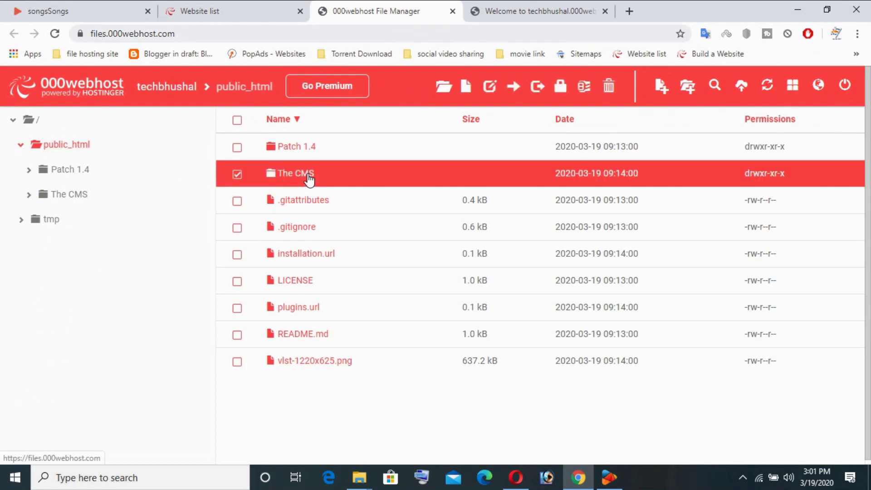
right_click(310, 178)
click(331, 189)
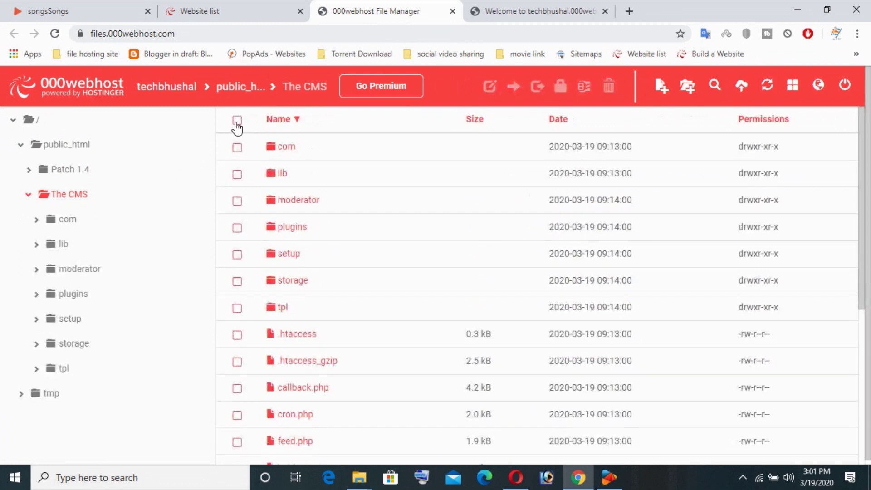
Step: Select all 23 items in The CMS and move them into public_html
click(237, 119)
right_click(329, 241)
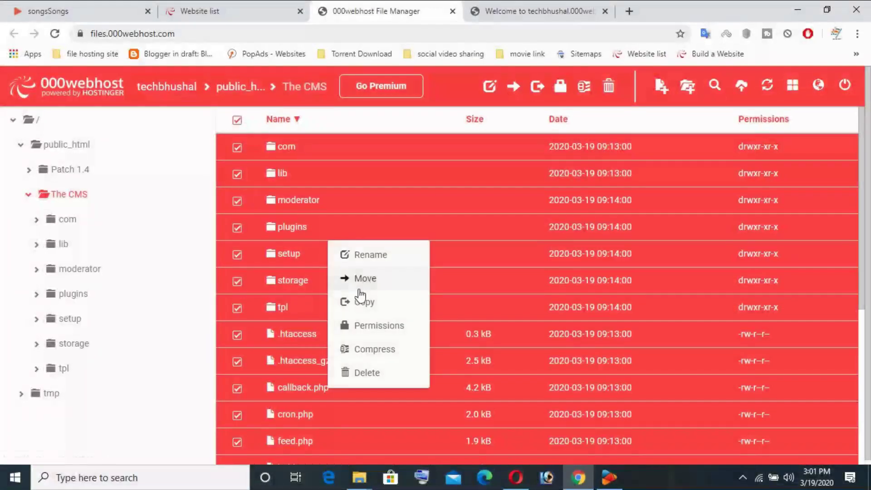
click(364, 278)
click(432, 176)
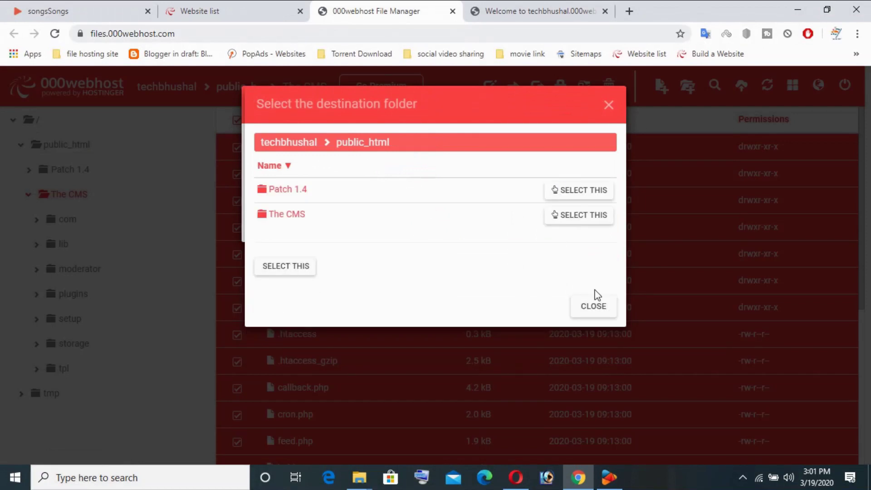
click(274, 267)
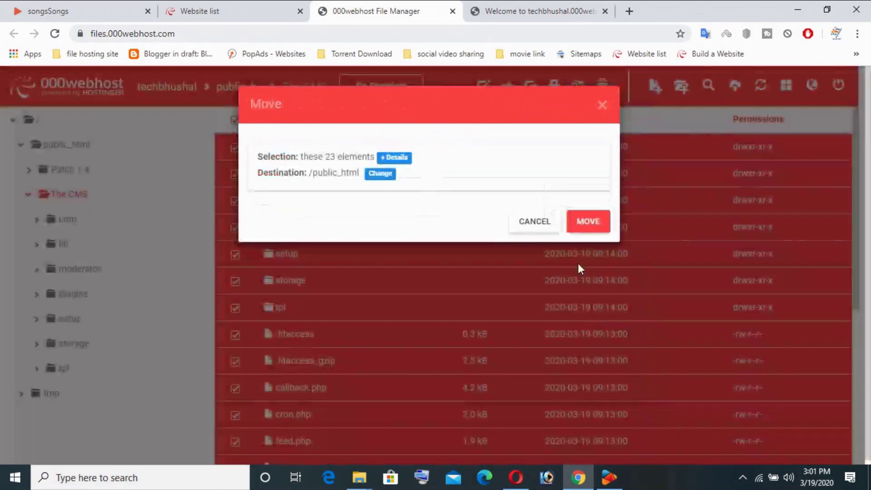
click(593, 227)
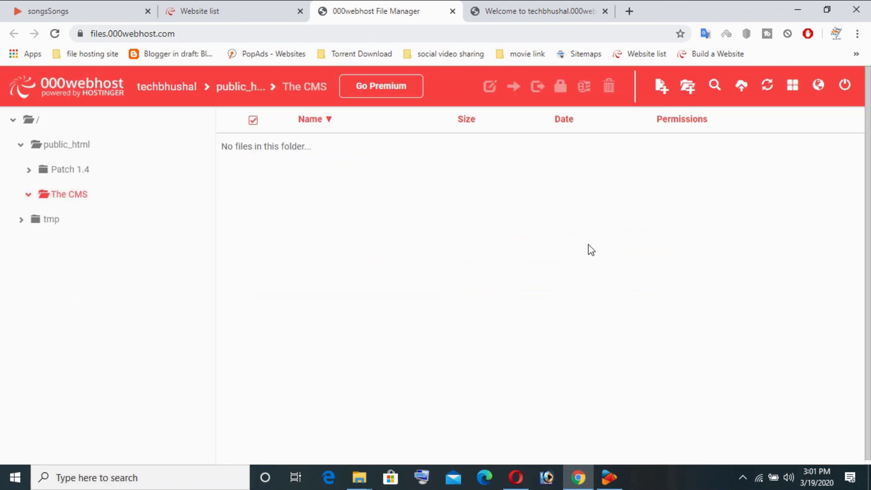
click(557, 8)
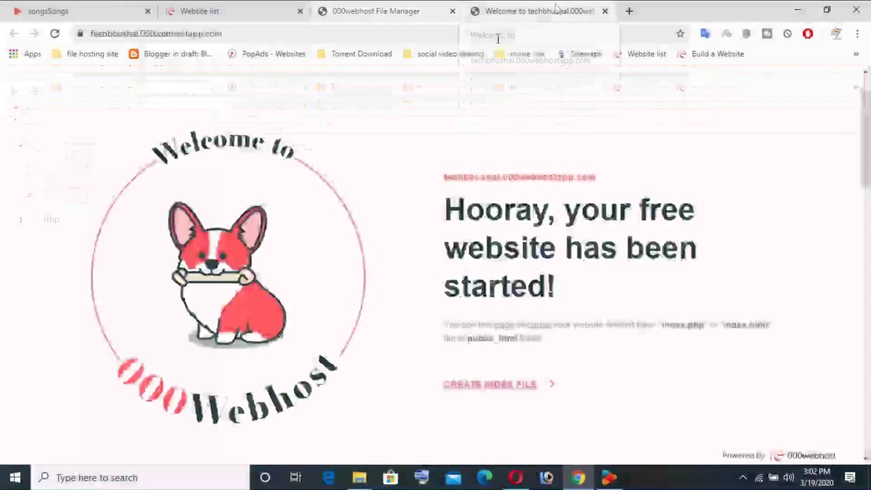
Step: Reload the site to bring up the PHPVibe 6 setup and read its warnings
click(55, 33)
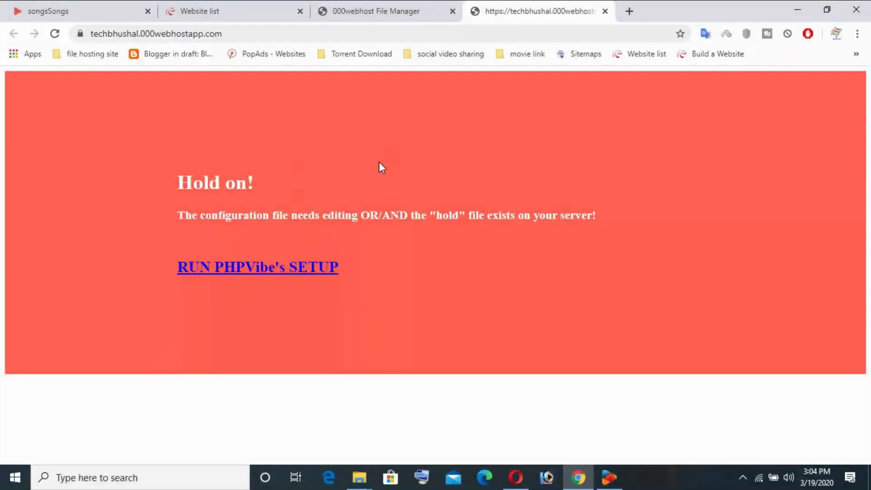
drag(151, 149, 447, 325)
click(362, 308)
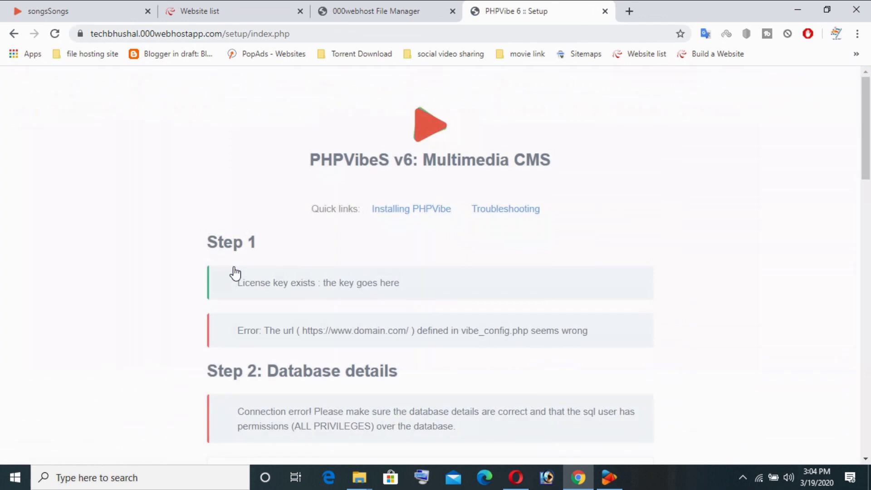
drag(288, 281, 690, 287)
click(415, 297)
scroll(305, 245, down, 3)
drag(247, 204, 583, 202)
click(632, 211)
scroll(360, 301, down, 2)
scroll(360, 301, down, 1)
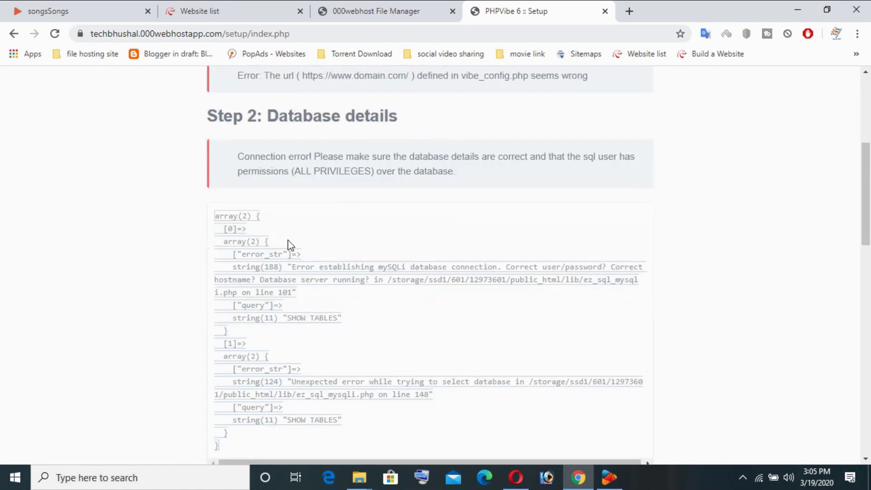
Step: Review the setup checks, noting the thumbs cache folder isn't writeable, then return to File Manager
drag(393, 116, 268, 116)
click(482, 131)
scroll(428, 245, down, 12)
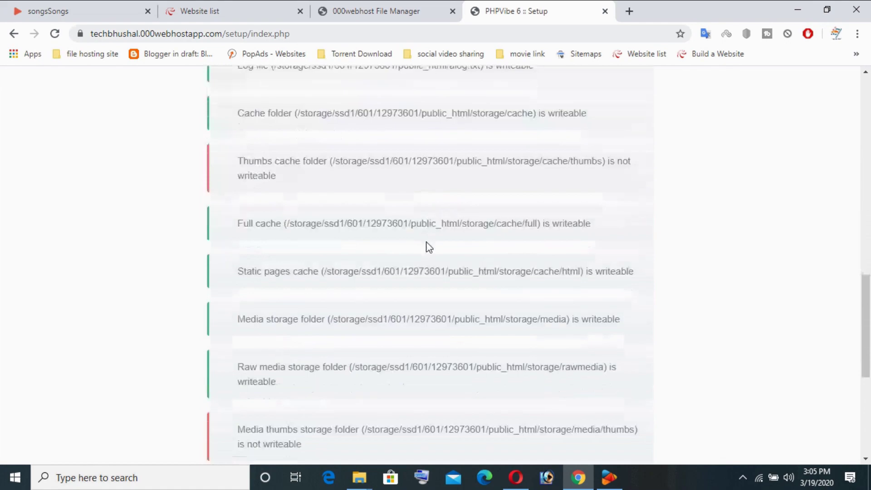
scroll(268, 304, up, 3)
drag(269, 290, 397, 289)
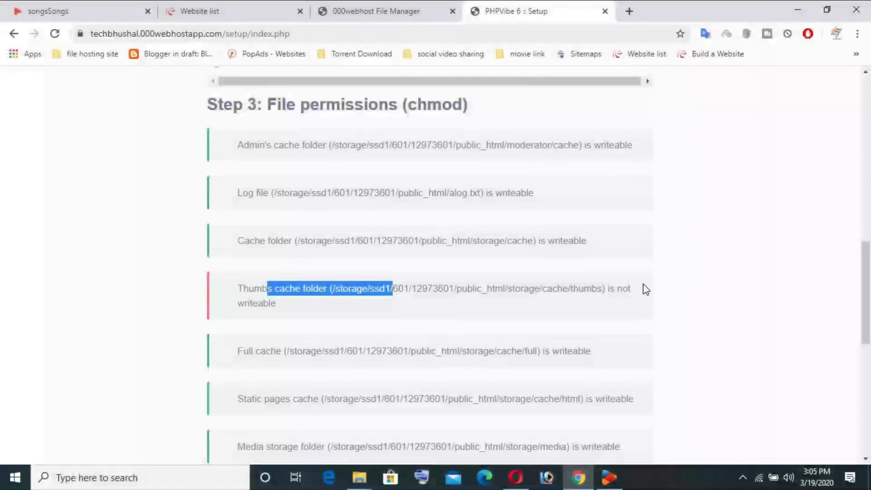
click(357, 303)
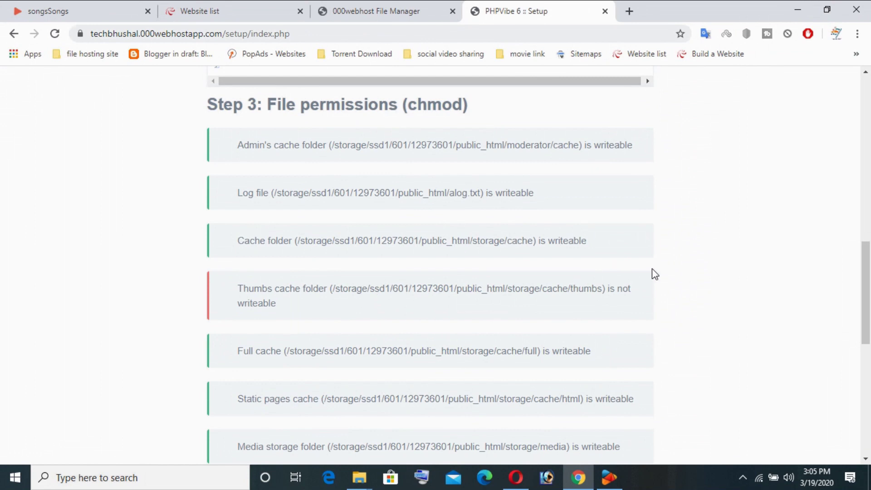
scroll(655, 274, down, 3)
drag(603, 161, 574, 161)
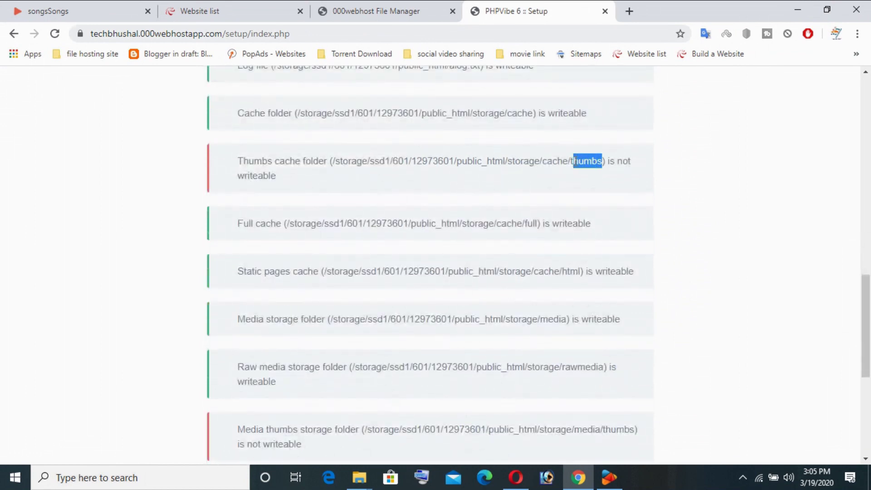
click(651, 184)
scroll(563, 180, up, 5)
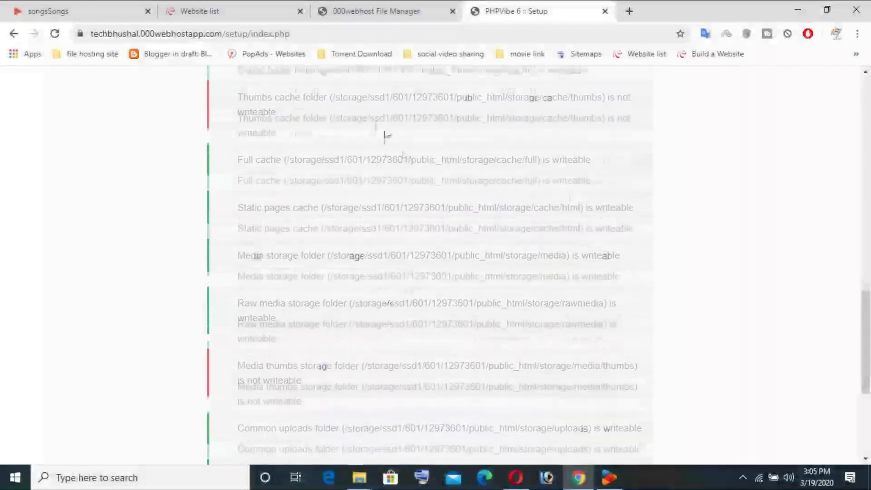
click(214, 10)
click(377, 10)
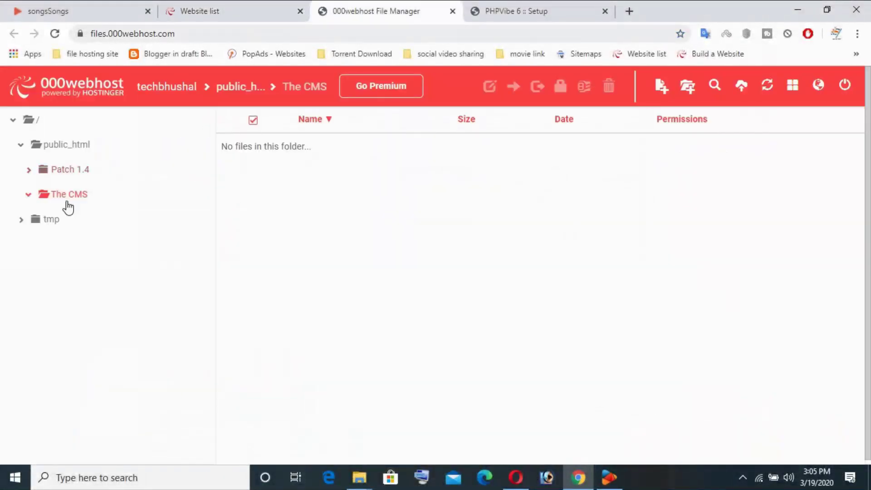
Step: Navigate to public_html/storage/cache and start a new folder there
click(66, 199)
key(ctrl+Tab)
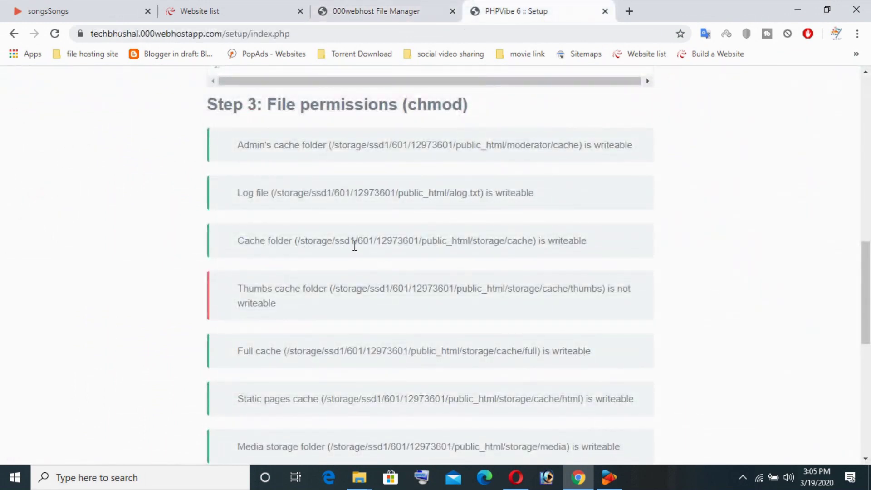
click(247, 6)
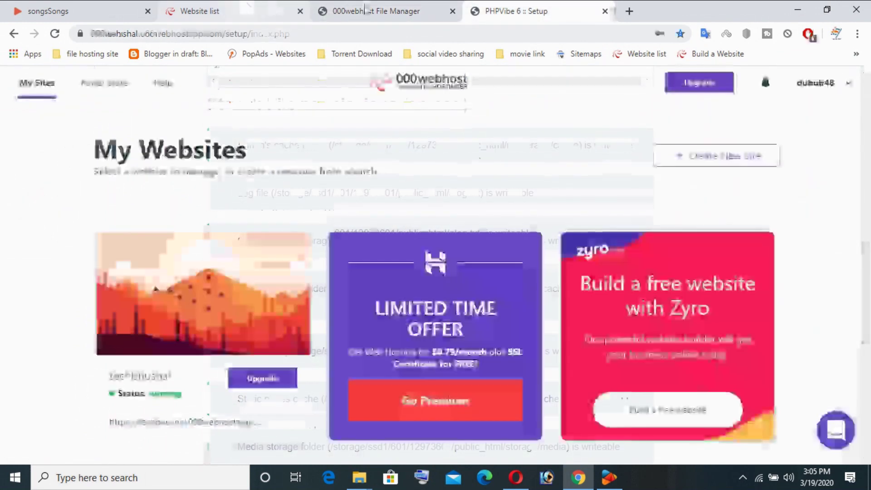
click(377, 11)
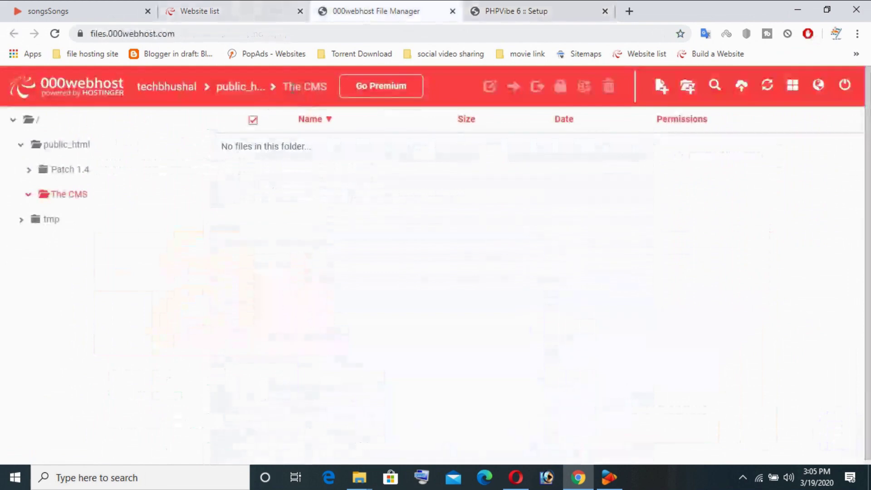
click(59, 146)
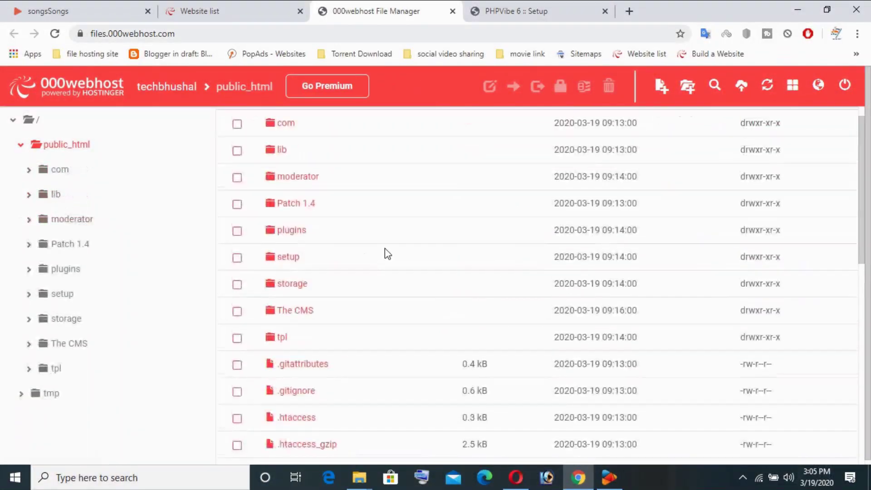
scroll(383, 252, down, 3)
click(296, 188)
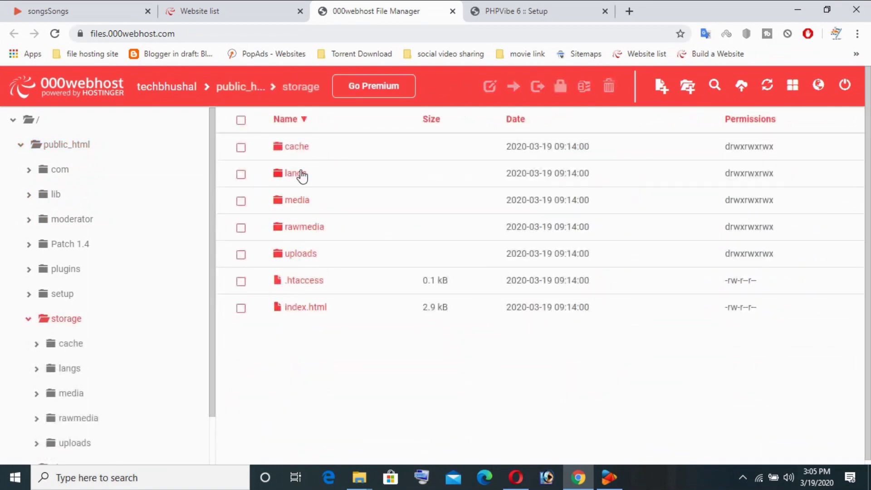
click(302, 150)
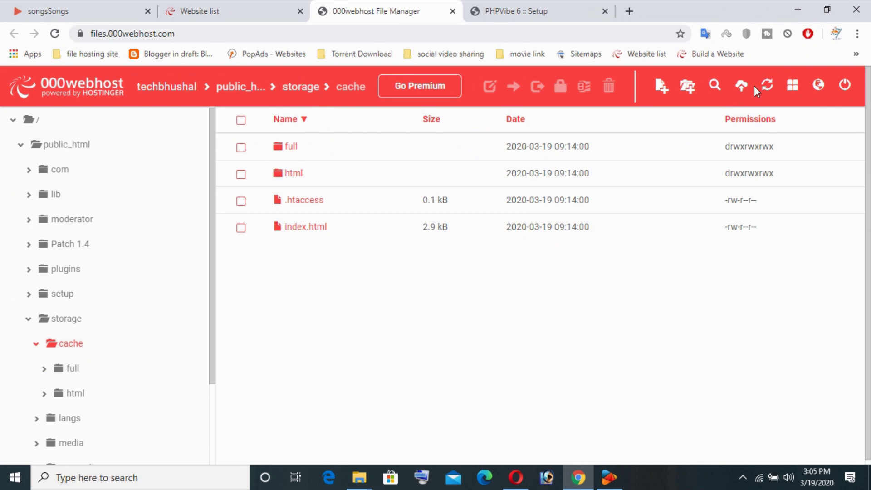
click(688, 88)
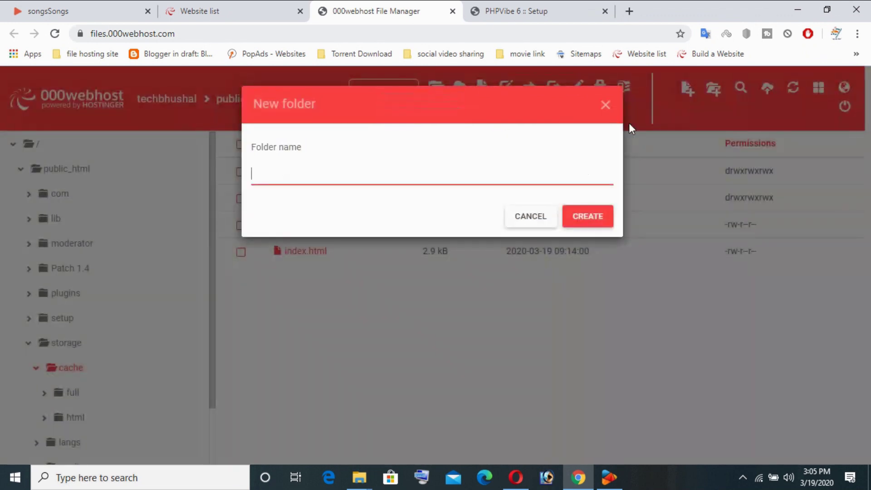
Step: Copy the word 'thumbs' from the failing path on the setup page
click(499, 10)
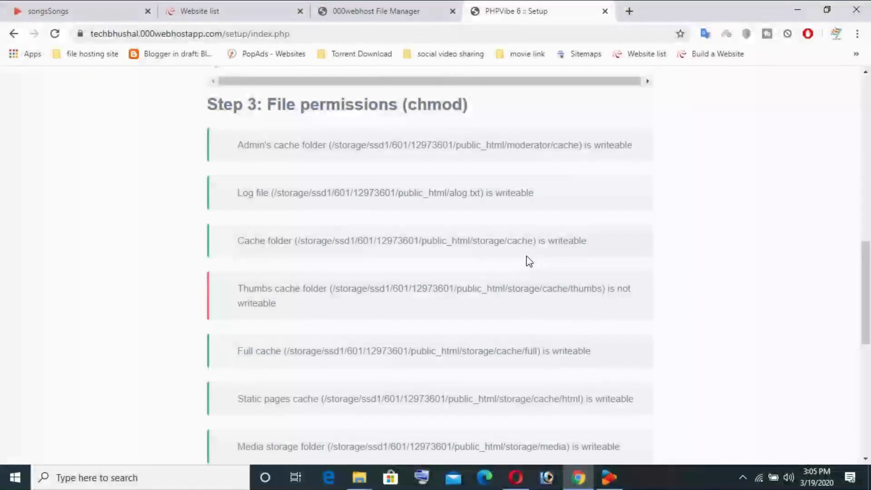
drag(604, 291, 569, 290)
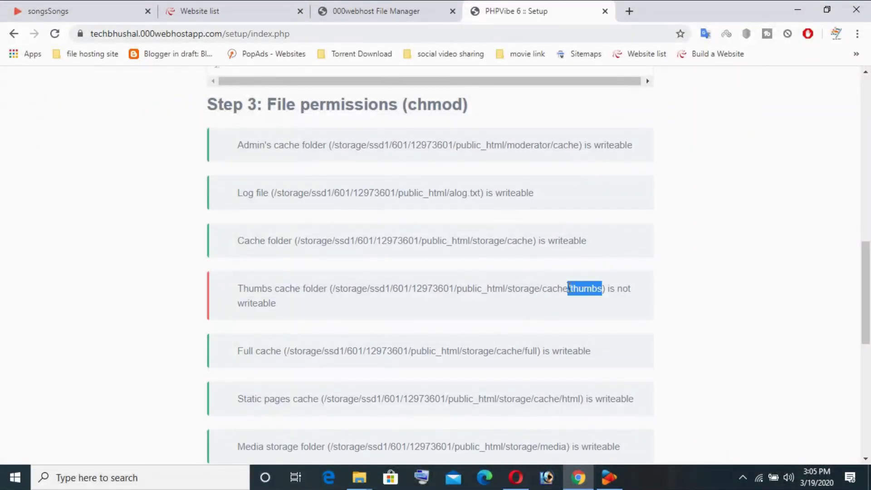
right_click(573, 289)
click(608, 297)
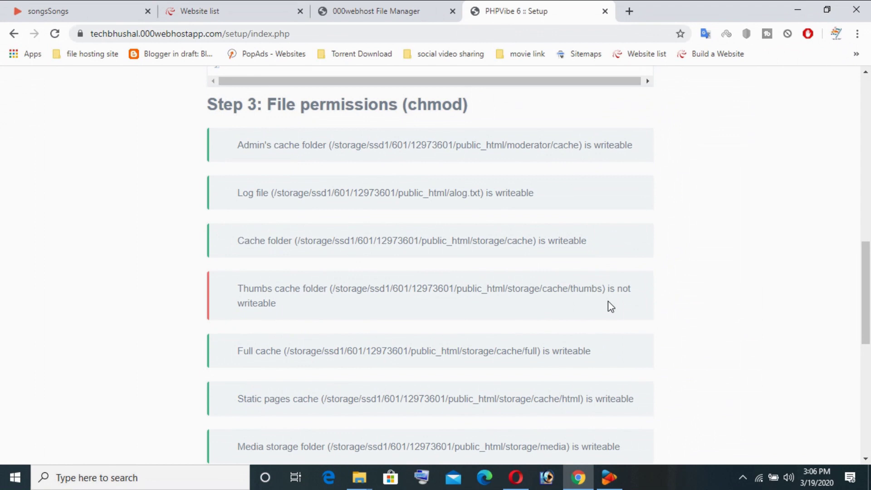
drag(602, 289, 573, 288)
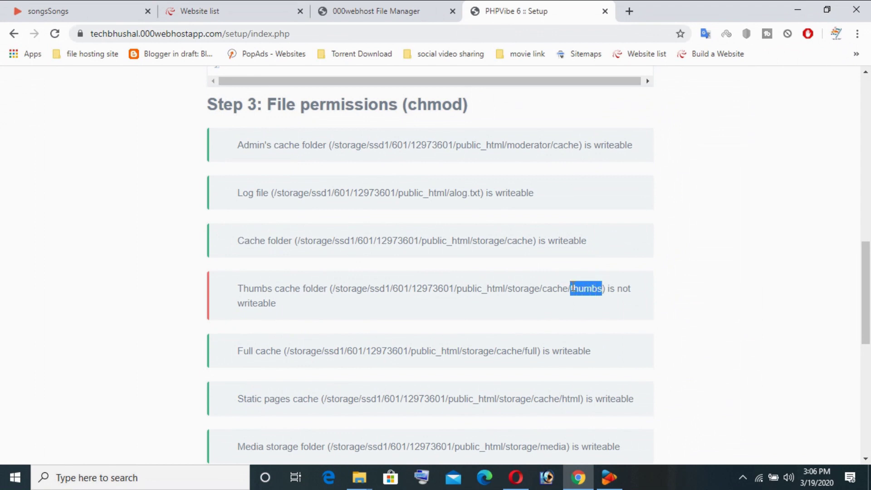
right_click(572, 288)
click(586, 296)
Step: Create a folder named 'thumbs' in storage/cache and reload the setup checks
click(223, 8)
click(363, 11)
right_click(405, 173)
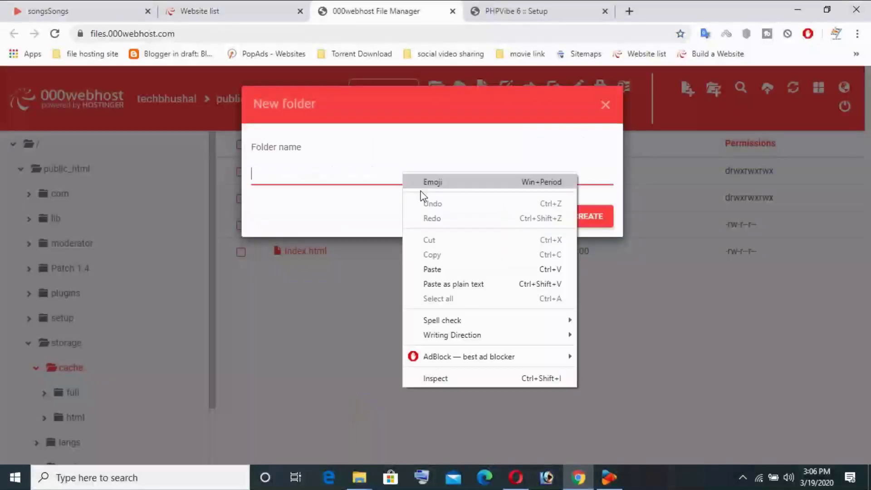
click(439, 267)
click(597, 220)
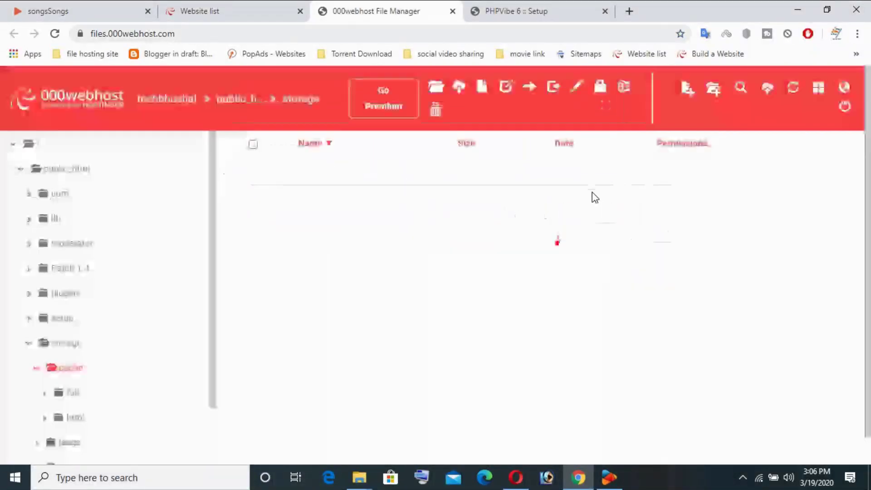
click(513, 10)
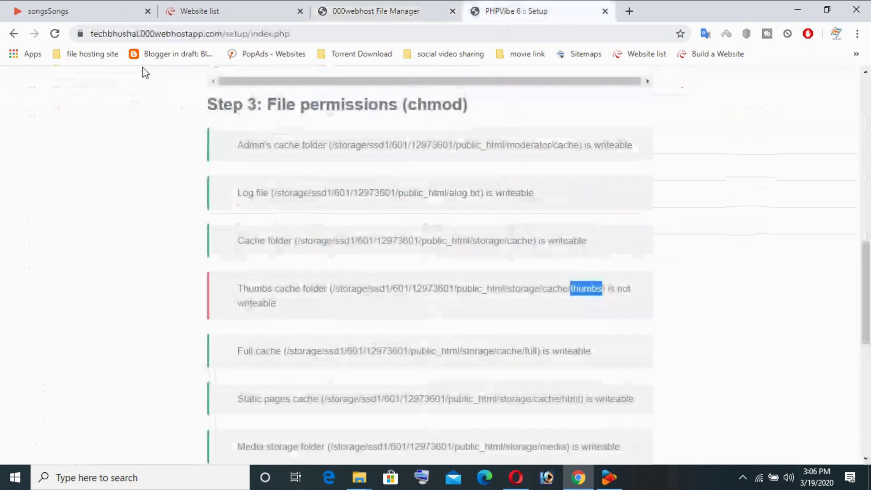
click(54, 33)
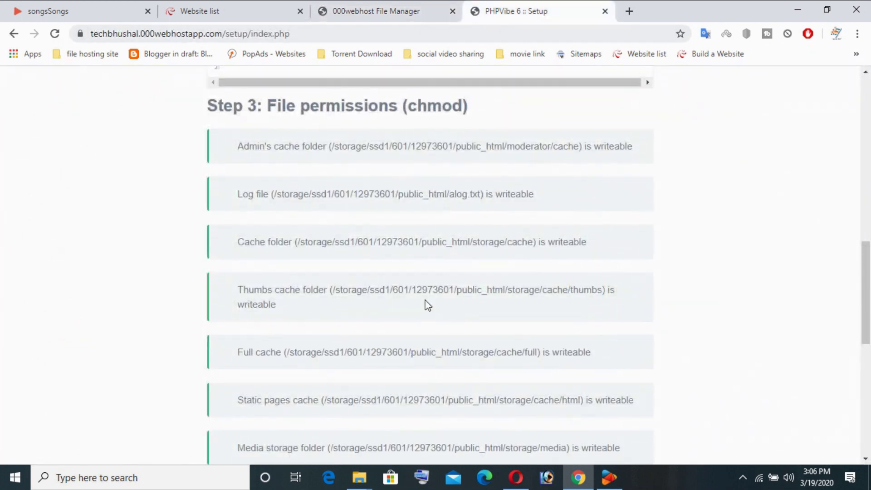
scroll(426, 305, down, 7)
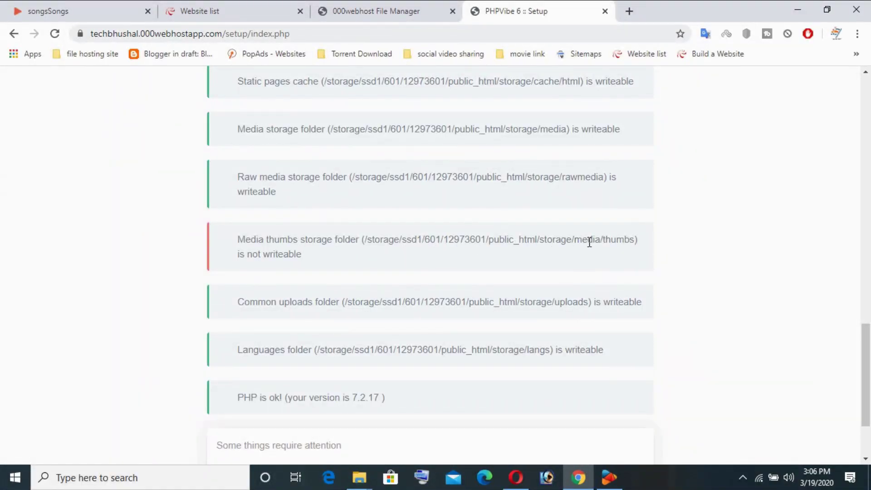
Step: Go up to storage and open the media folder in File Manager
click(393, 9)
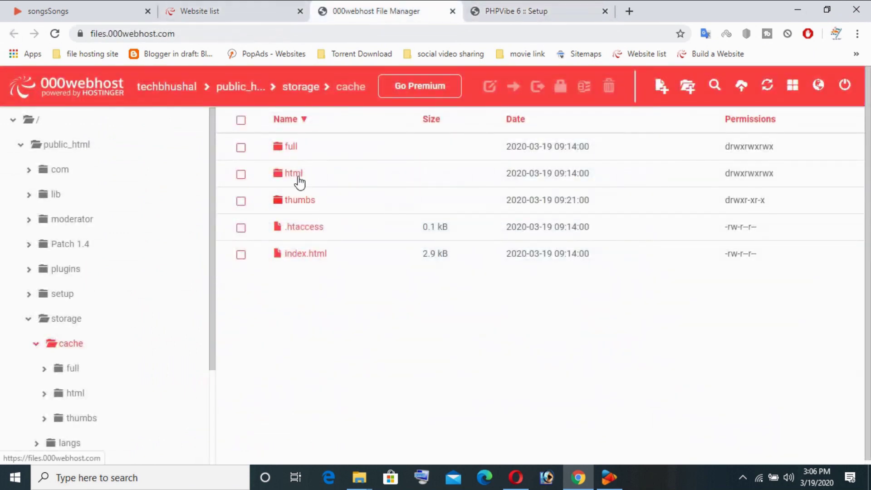
click(286, 93)
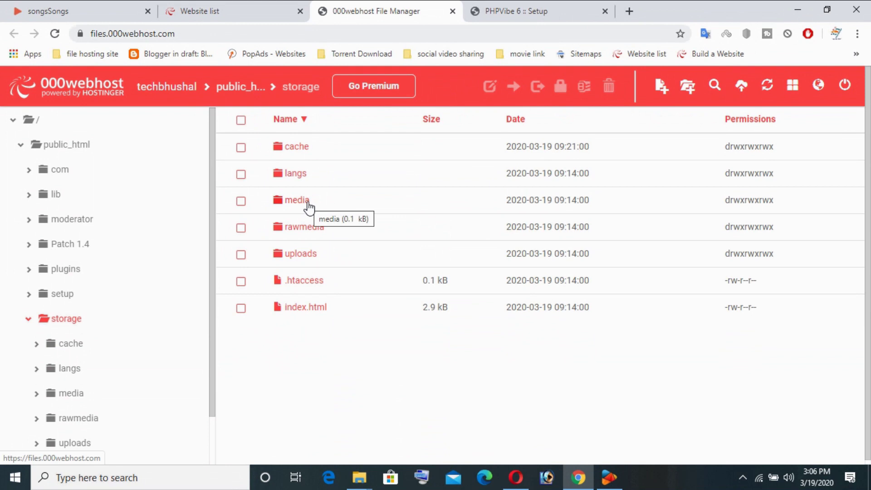
click(308, 203)
right_click(322, 230)
click(628, 253)
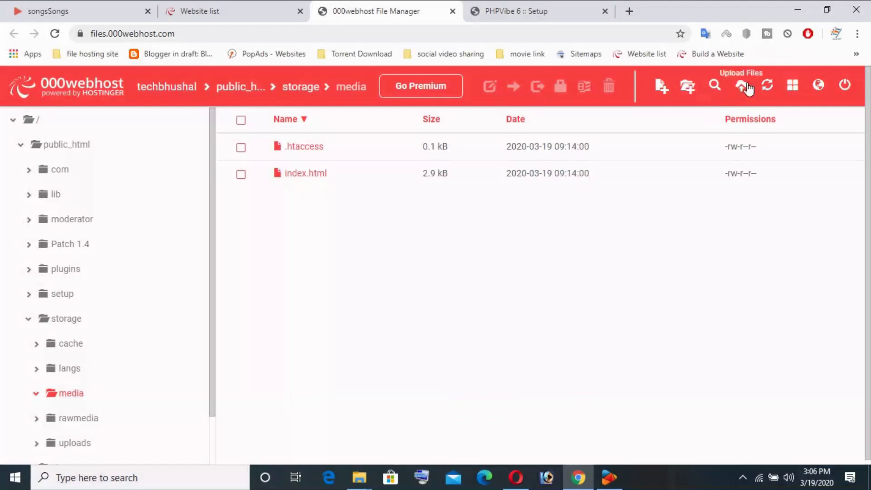
Step: Create a folder named 'thumbs' inside storage/media, then return to the setup page
click(686, 87)
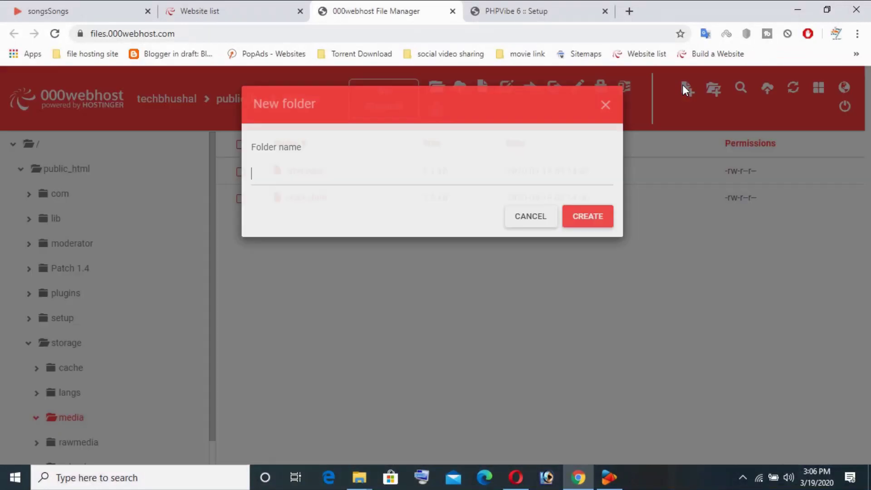
right_click(362, 178)
click(401, 278)
click(595, 219)
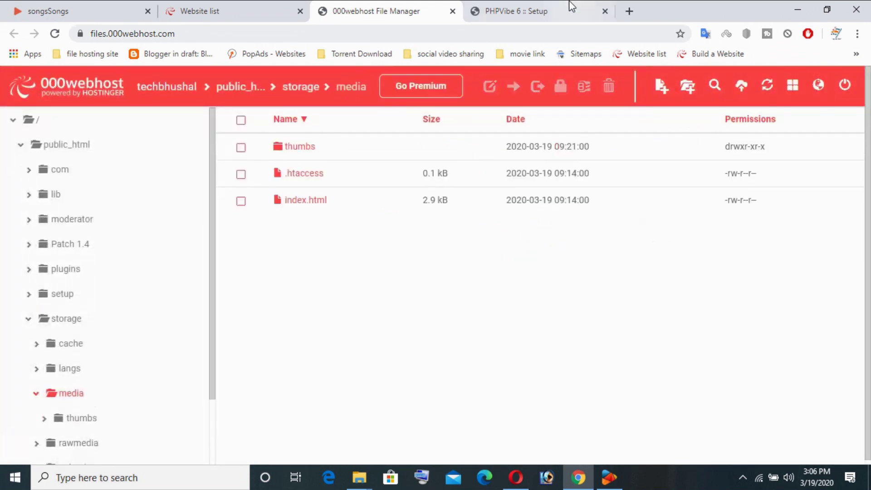
click(572, 7)
scroll(424, 217, up, 3)
Step: Reload the setup checks and scroll through the remaining error messages
click(53, 35)
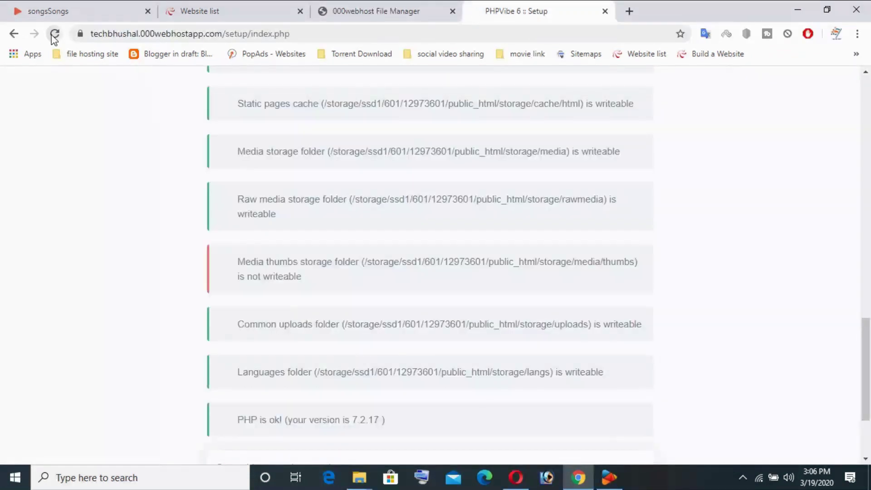
scroll(352, 386, down, 3)
drag(318, 390, 858, 418)
click(745, 355)
scroll(505, 307, up, 10)
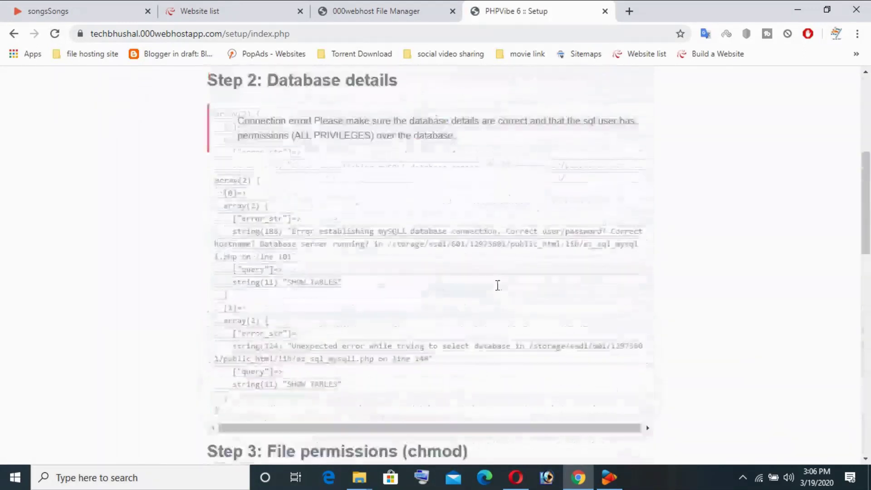
scroll(497, 286, up, 7)
scroll(330, 295, down, 3)
Step: Read the vibe_config.php URL and database connection errors, then go to public_html
drag(275, 205, 473, 216)
click(625, 249)
drag(323, 285, 609, 301)
click(764, 310)
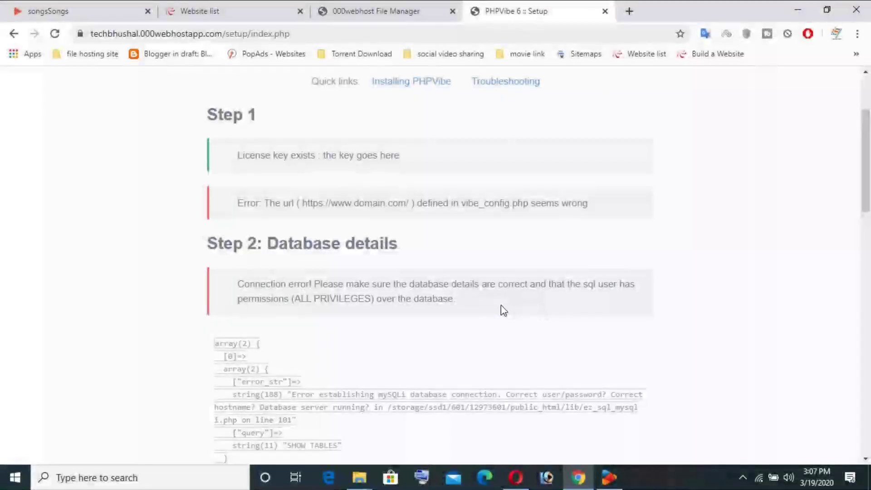
click(376, 7)
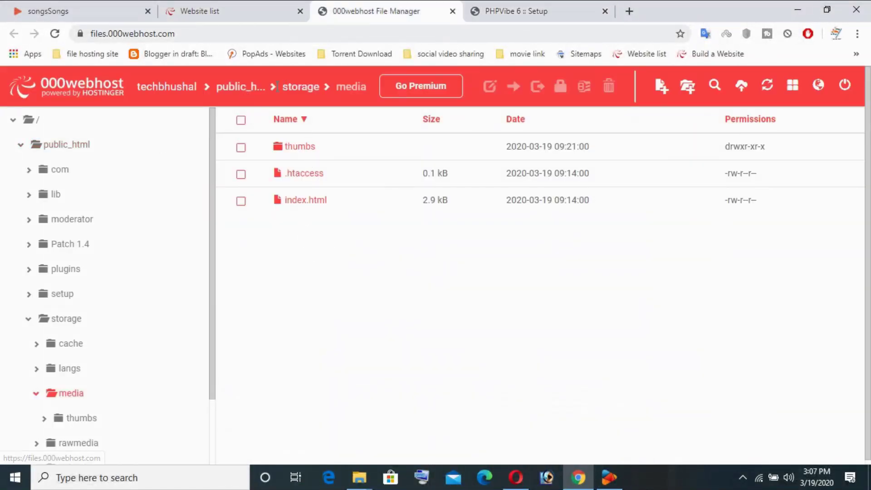
click(236, 87)
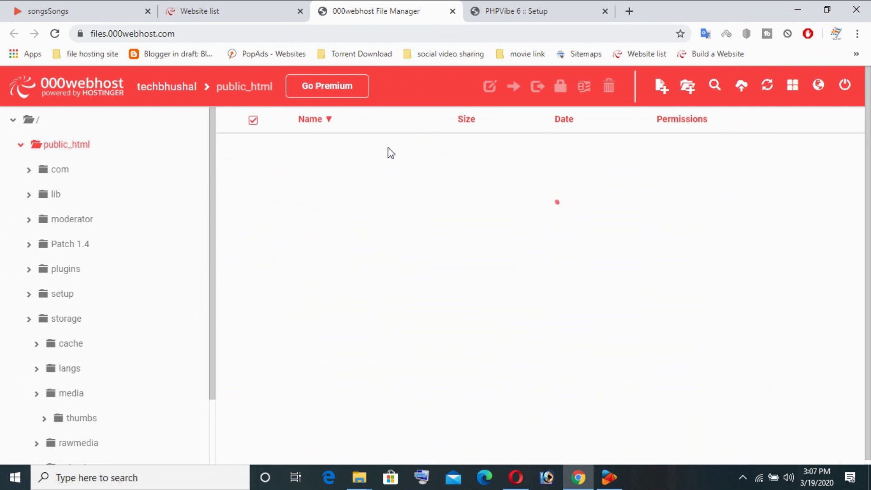
Step: Open vibe_config.php in the file editor and put the cursor on the DB_USER line
scroll(367, 250, down, 5)
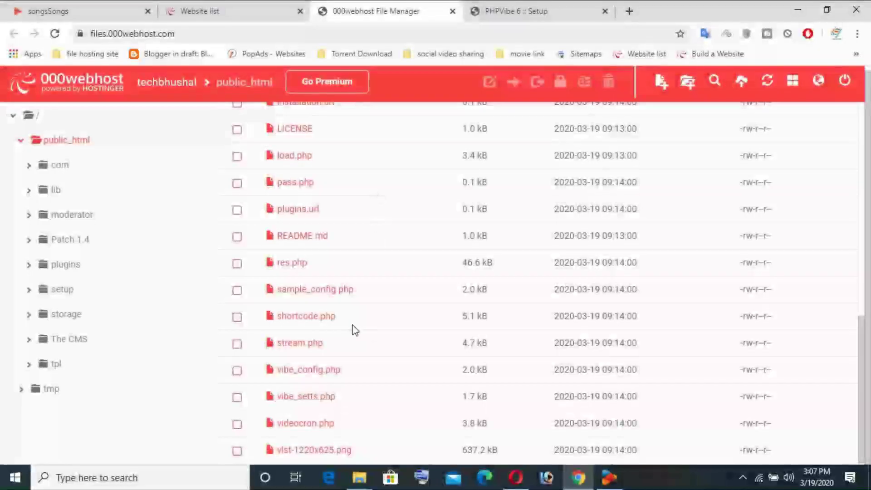
click(310, 375)
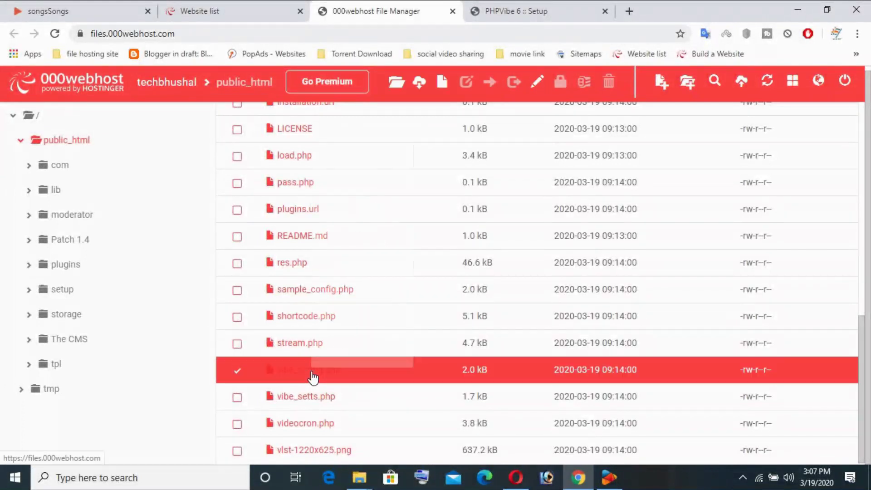
right_click(310, 376)
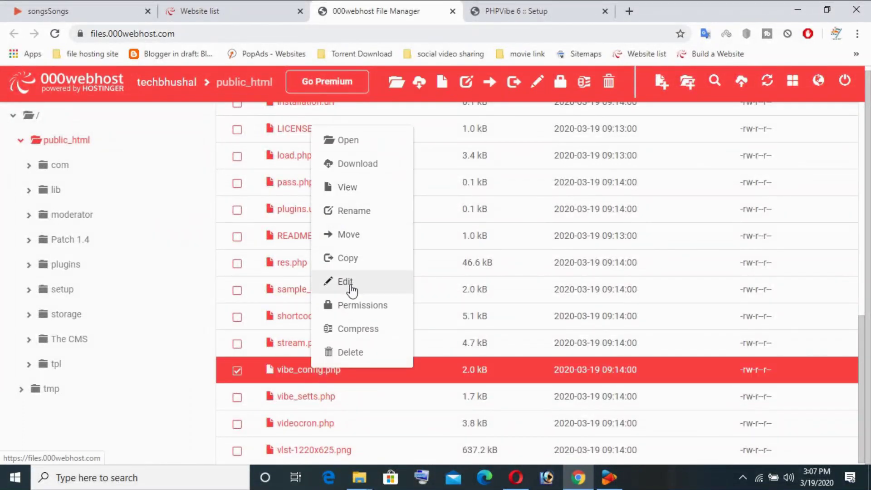
click(347, 281)
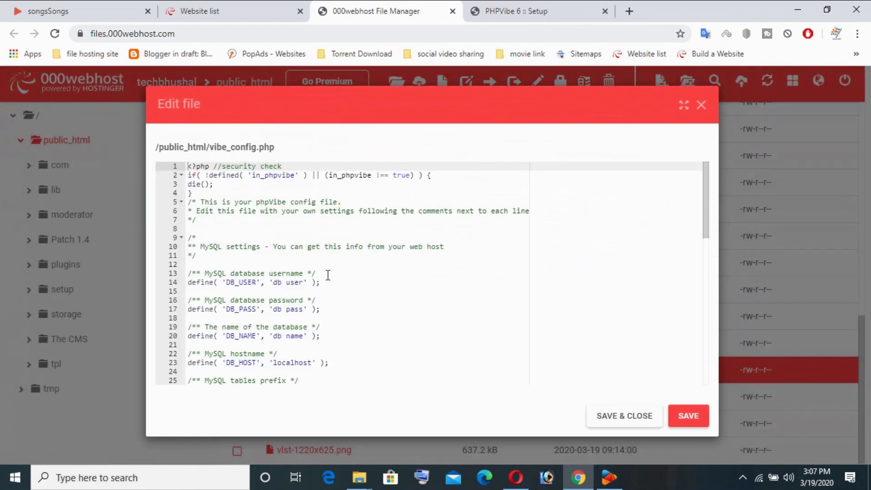
scroll(328, 275, down, 1)
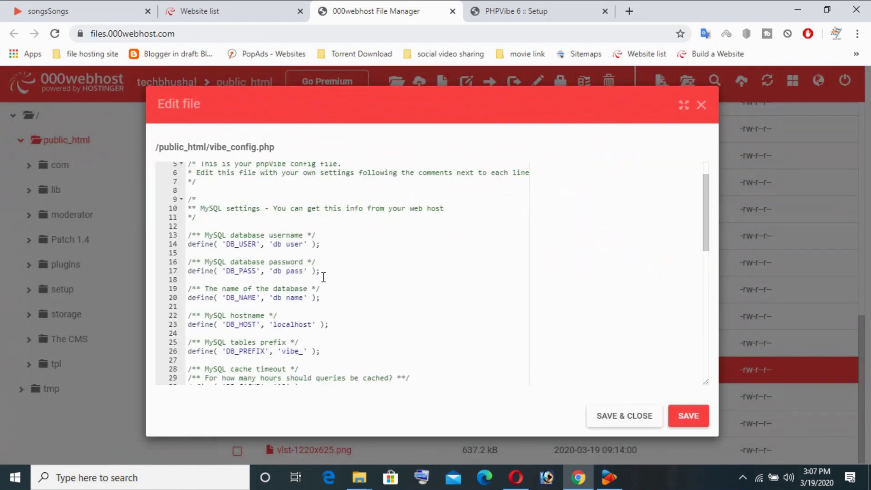
click(228, 245)
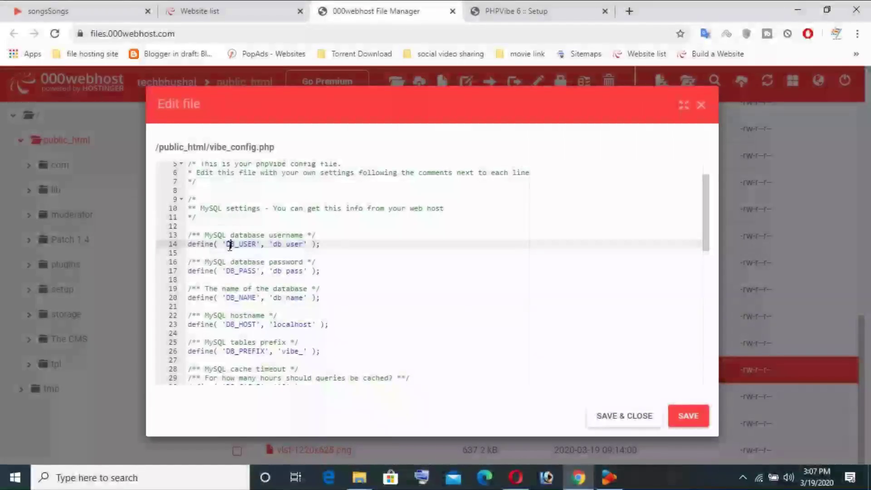
Step: Open the site's Database Manager from the website list's Manage Website page
click(230, 13)
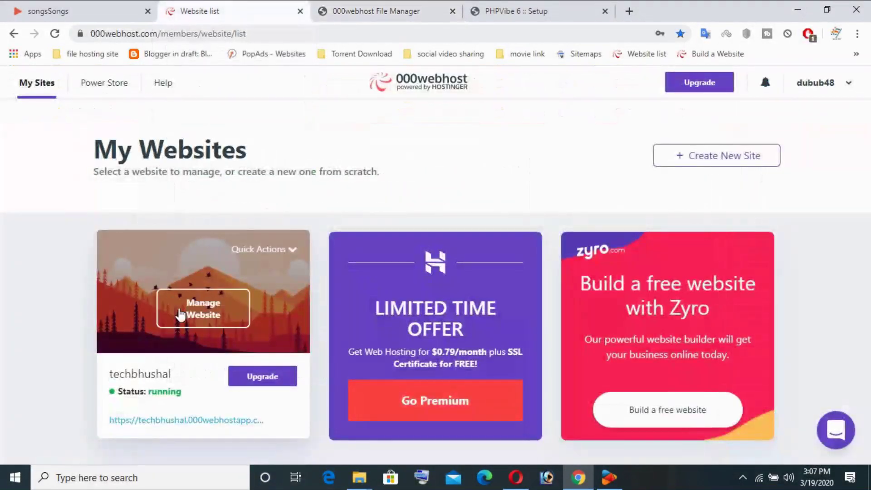
click(214, 307)
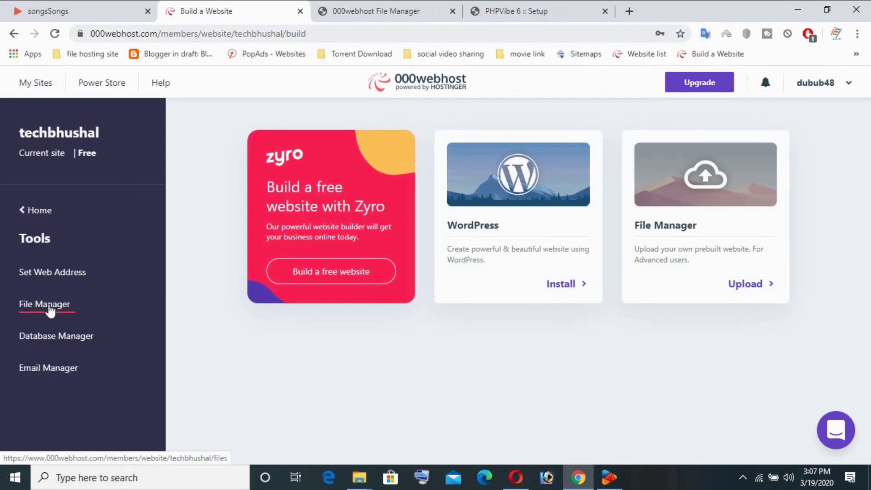
click(50, 311)
click(53, 335)
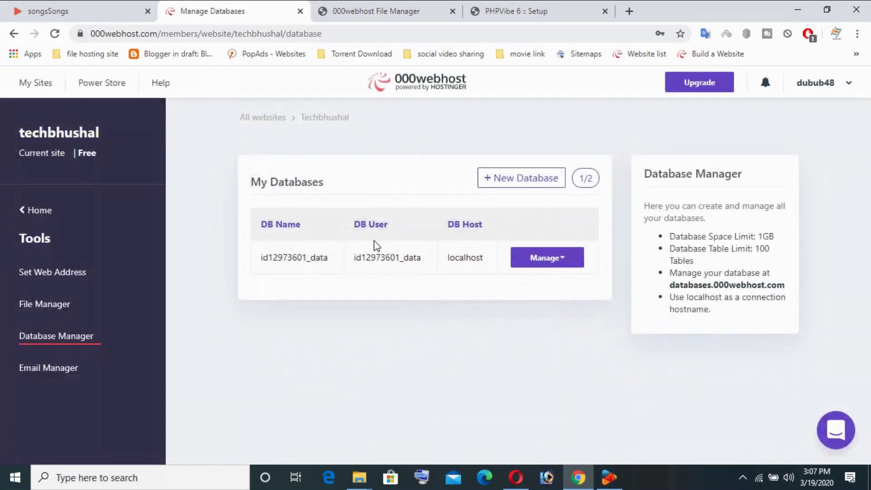
Step: Copy the database user name and return to the vibe_config.php editor
drag(421, 257, 350, 254)
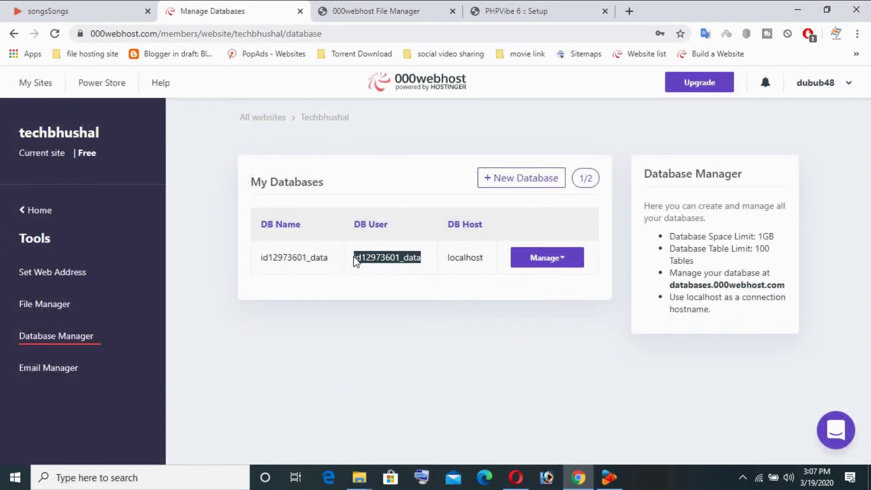
right_click(370, 266)
click(383, 272)
key(ctrl+4)
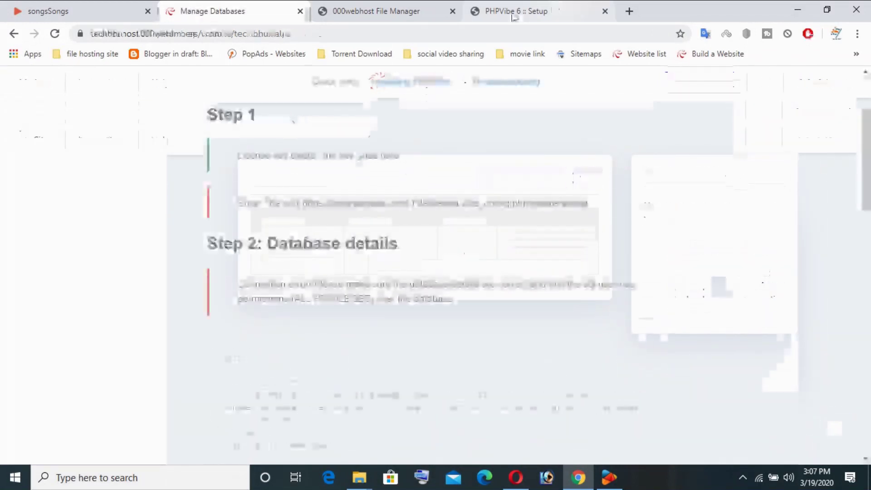
key(ctrl+3)
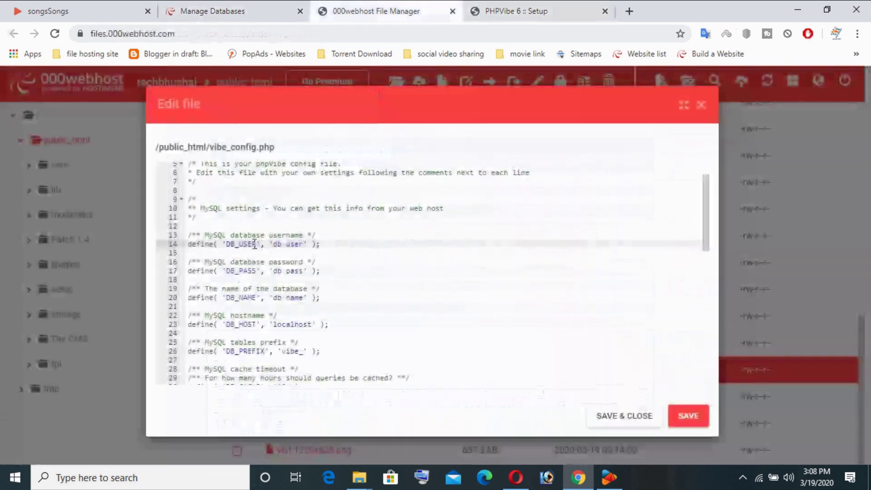
drag(257, 245, 226, 245)
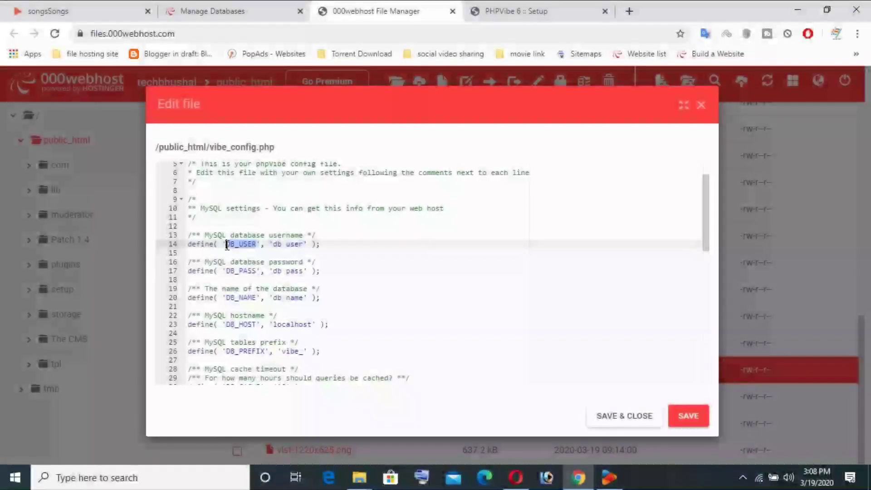
right_click(226, 245)
click(265, 75)
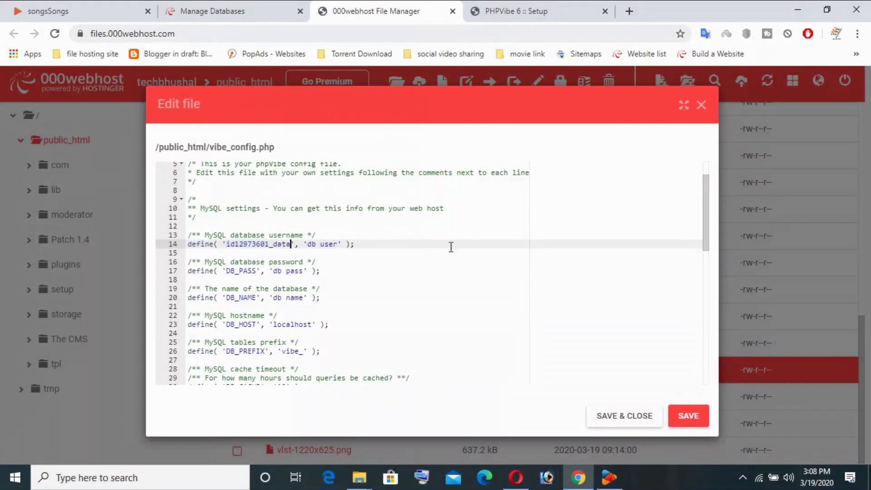
click(450, 253)
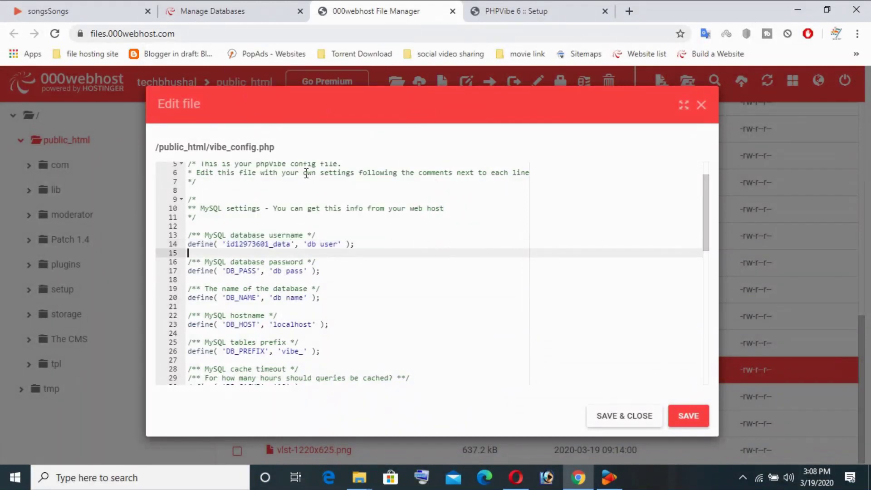
click(225, 15)
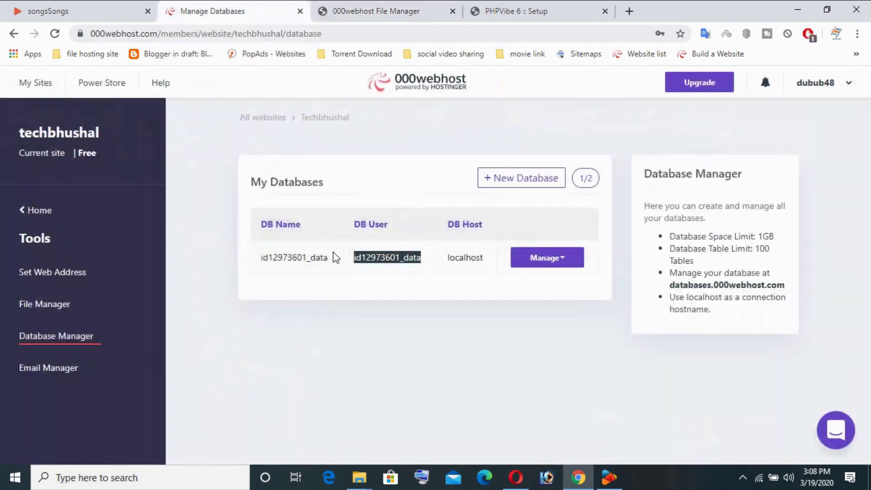
drag(328, 263, 267, 257)
right_click(263, 256)
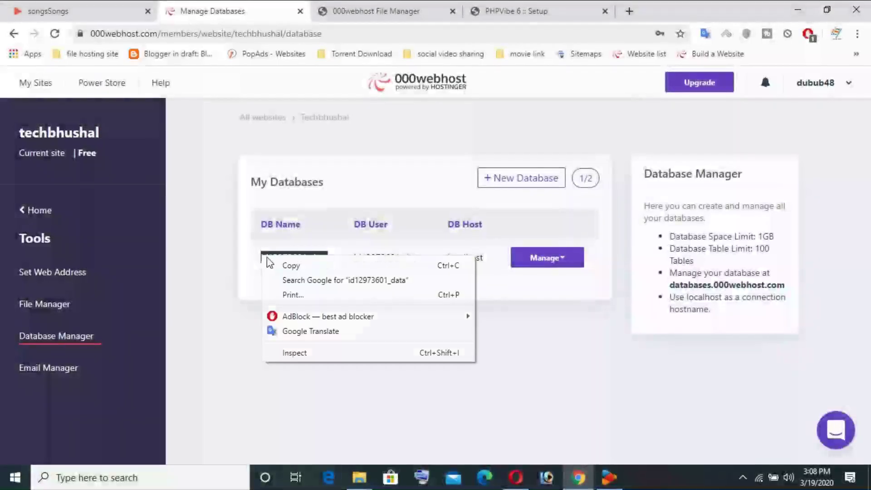
click(291, 266)
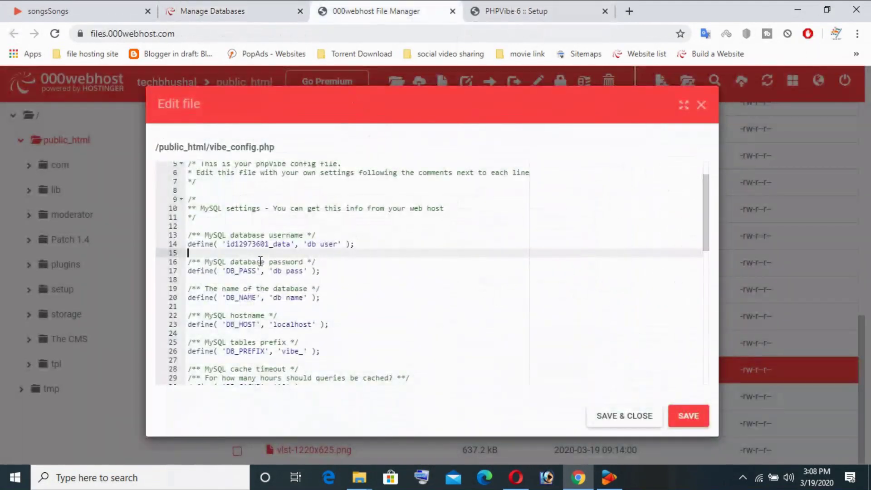
double_click(258, 299)
right_click(229, 299)
click(270, 139)
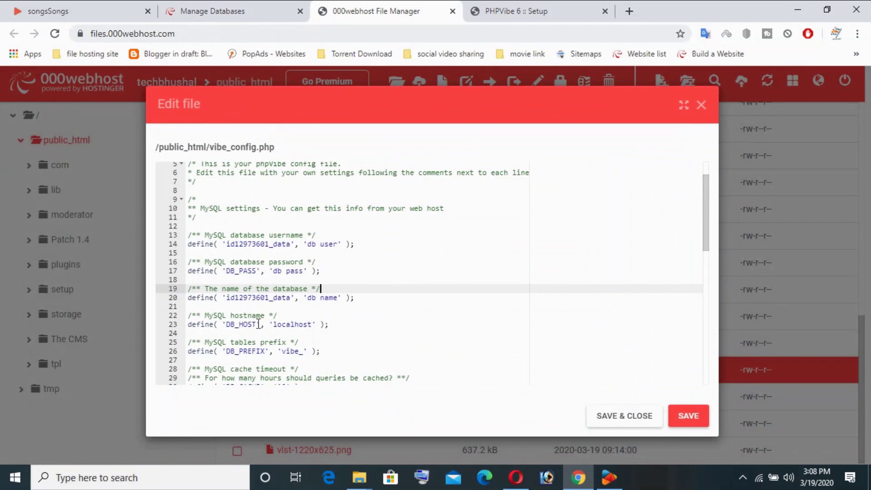
click(398, 342)
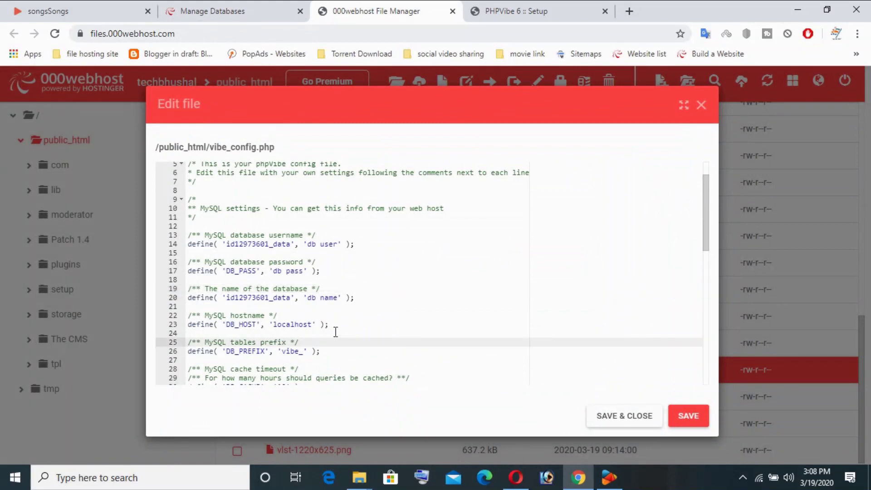
click(345, 323)
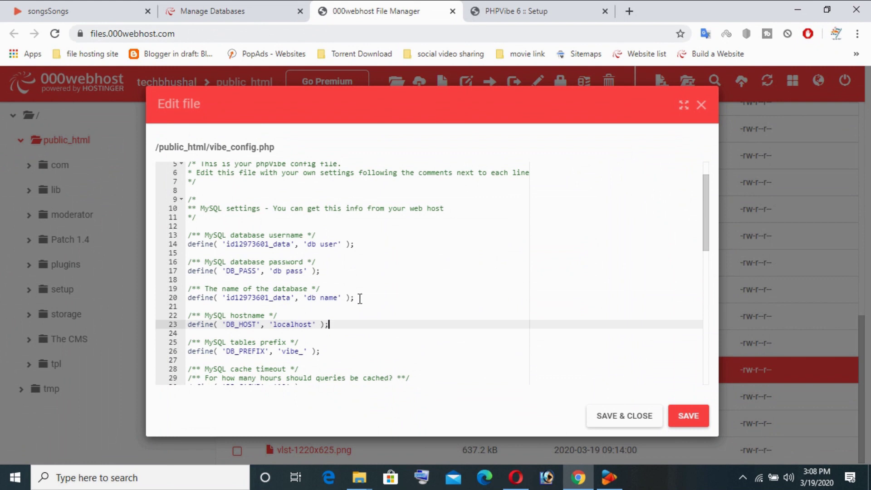
key(ctrl+z)
key(ctrl+z)
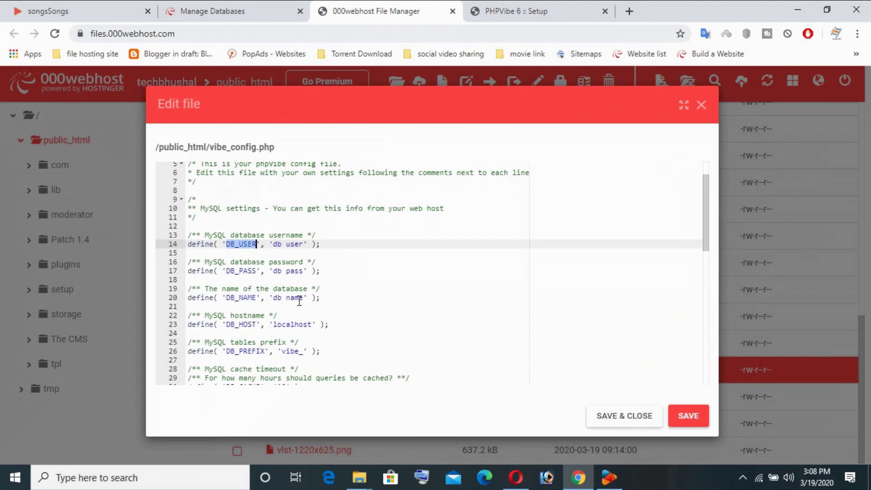
Step: Copy the database name from the database list and paste it over the db user placeholder on line 14
key(ctrl+shift+Tab)
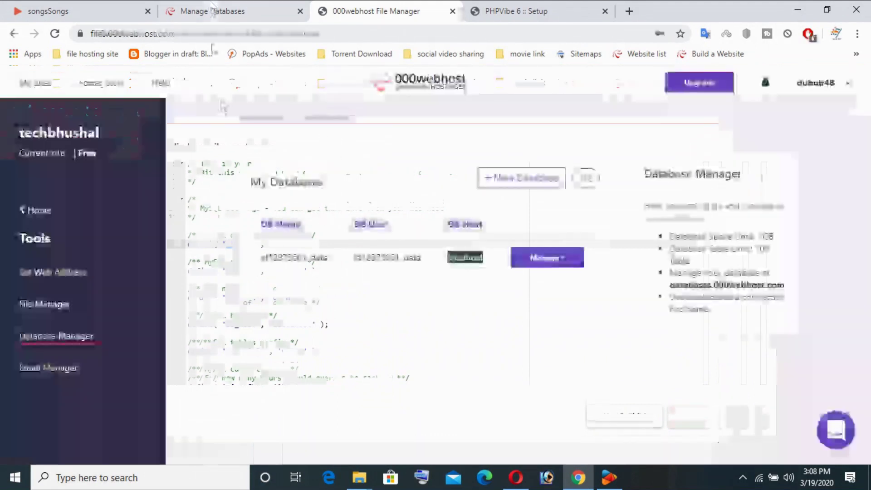
drag(327, 262, 261, 255)
right_click(270, 258)
click(293, 261)
click(404, 11)
drag(305, 244, 273, 244)
right_click(275, 244)
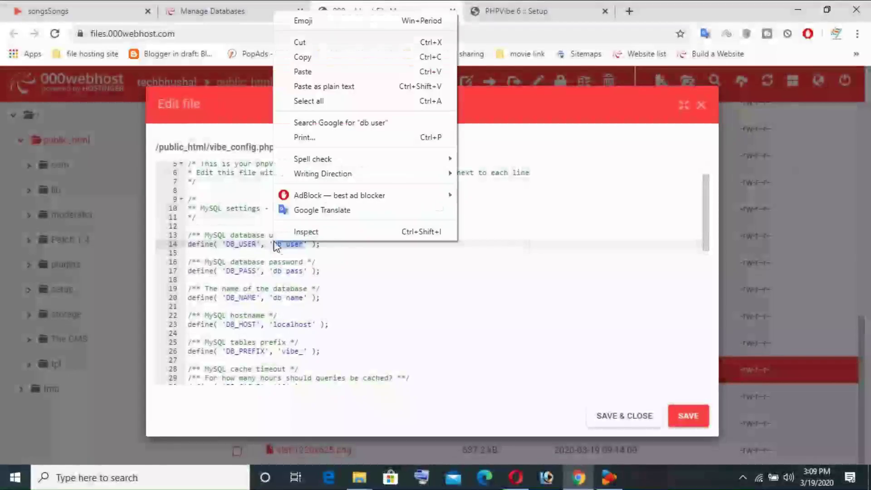
click(274, 242)
right_click(274, 245)
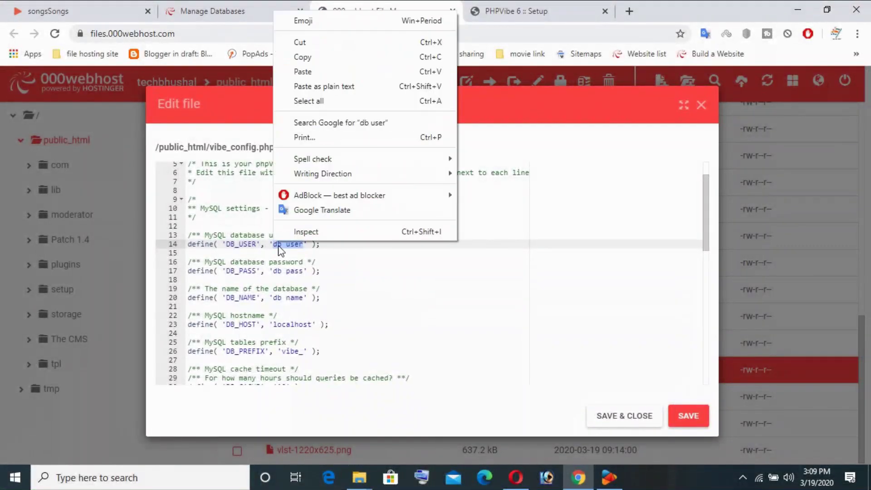
click(324, 72)
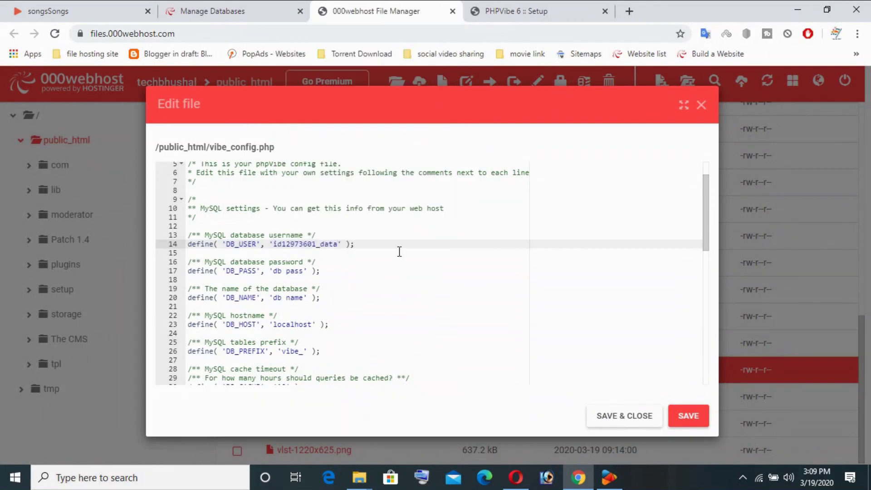
Step: Replace line 14's database username value with the DB User value copied from the database list
click(237, 10)
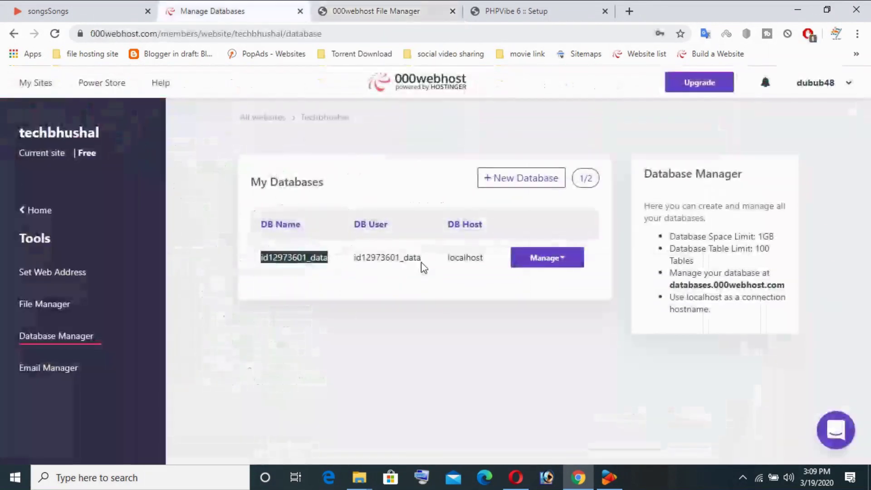
right_click(356, 261)
click(377, 267)
click(377, 11)
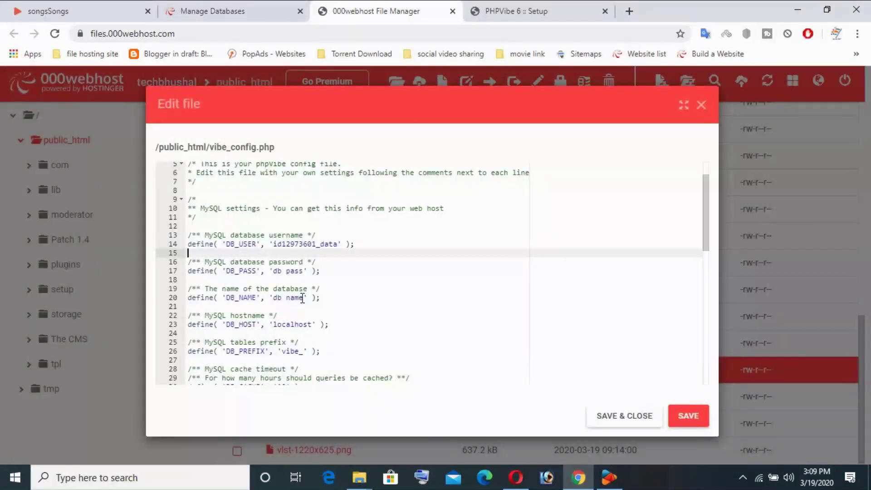
click(303, 298)
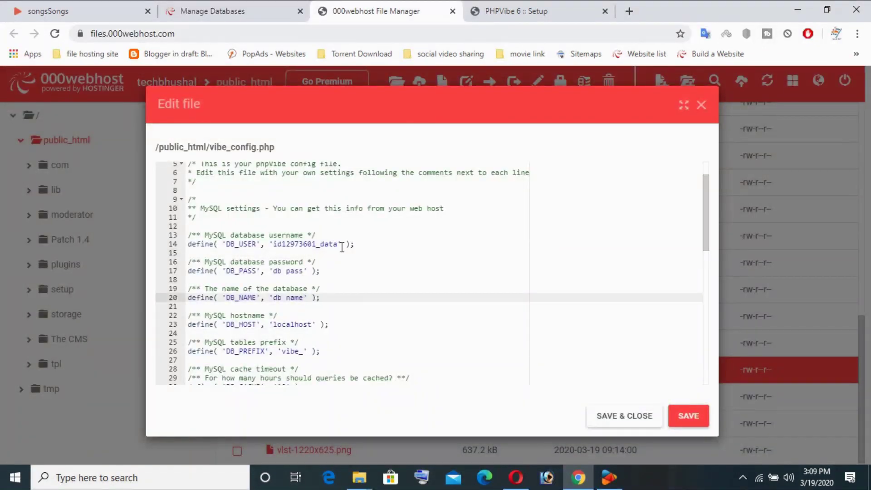
drag(338, 245, 278, 244)
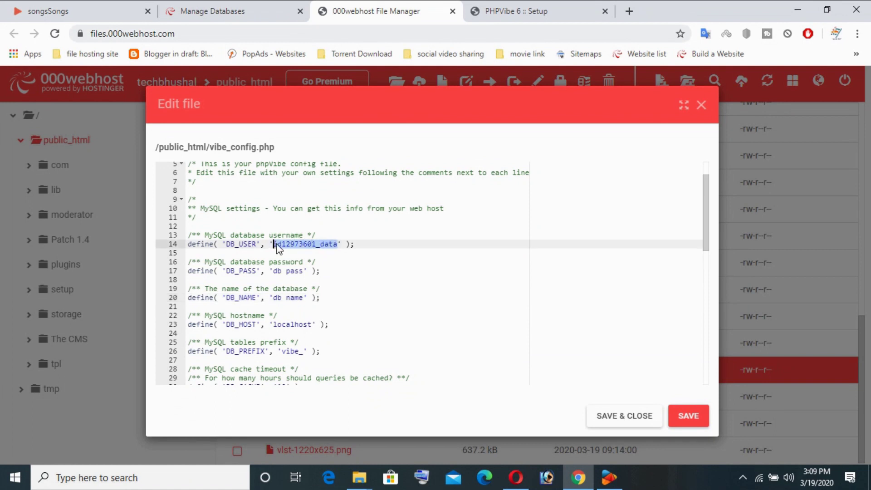
right_click(279, 248)
click(316, 73)
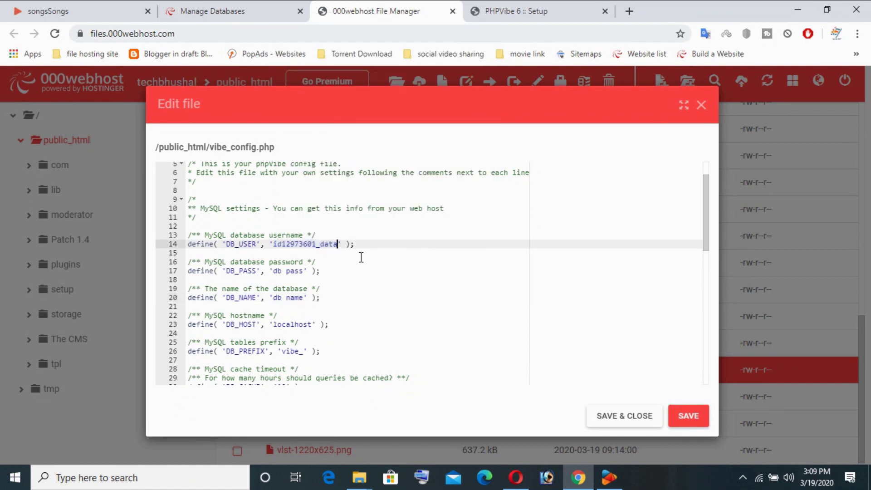
Step: Paste the database name over line 20's db name placeholder, then select the line 17 db pass placeholder
click(218, 11)
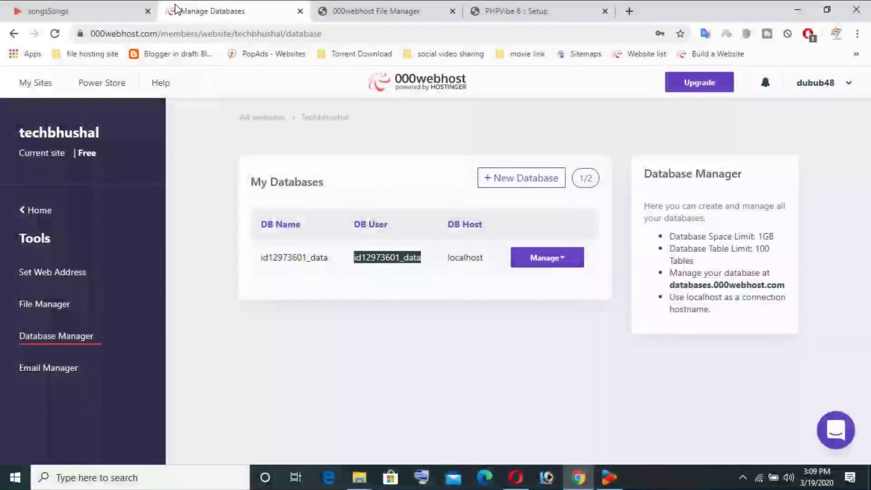
click(326, 11)
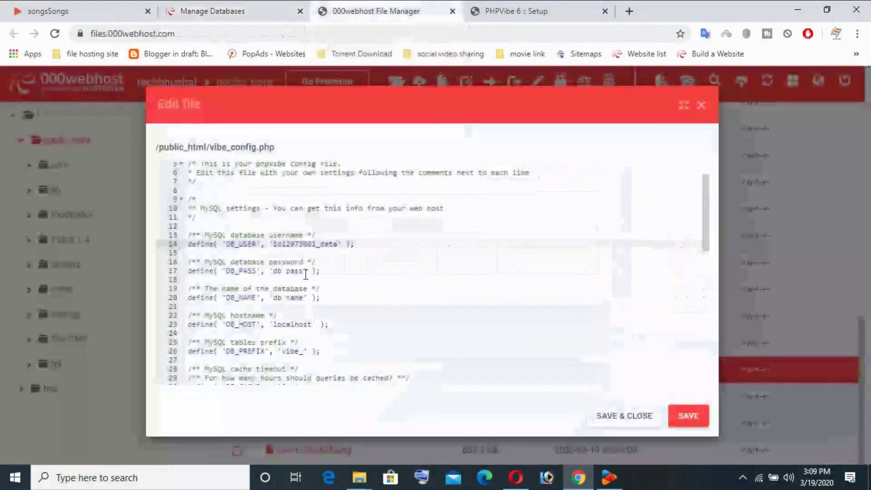
drag(304, 296, 278, 297)
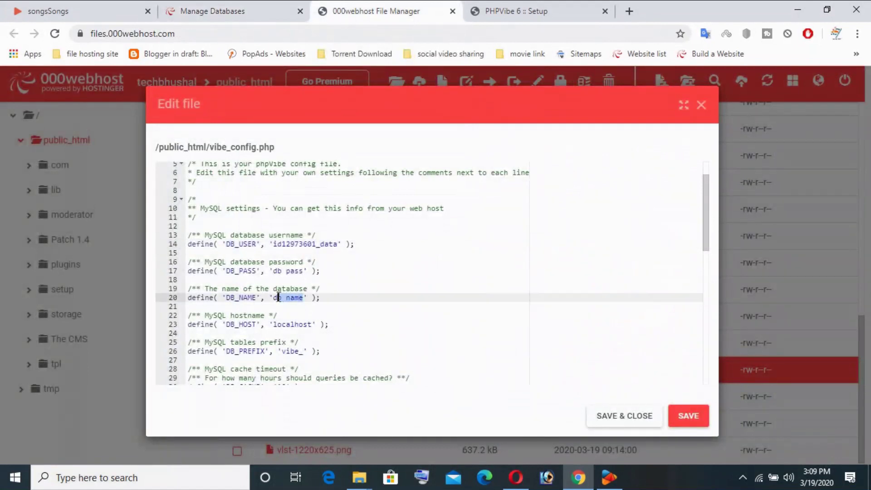
right_click(275, 298)
click(318, 70)
drag(303, 271, 272, 271)
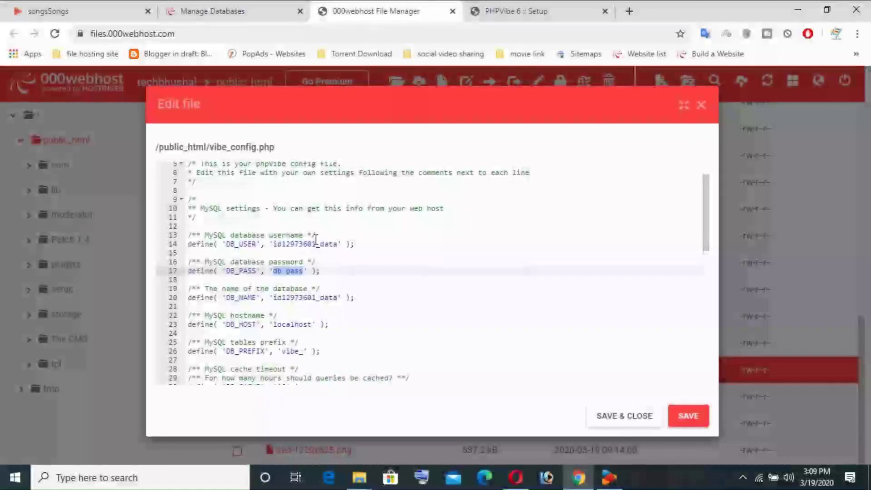
Step: Finish entering the DB_PASS value, check the localhost and table prefix settings, and save vibe_config.php
text(d)
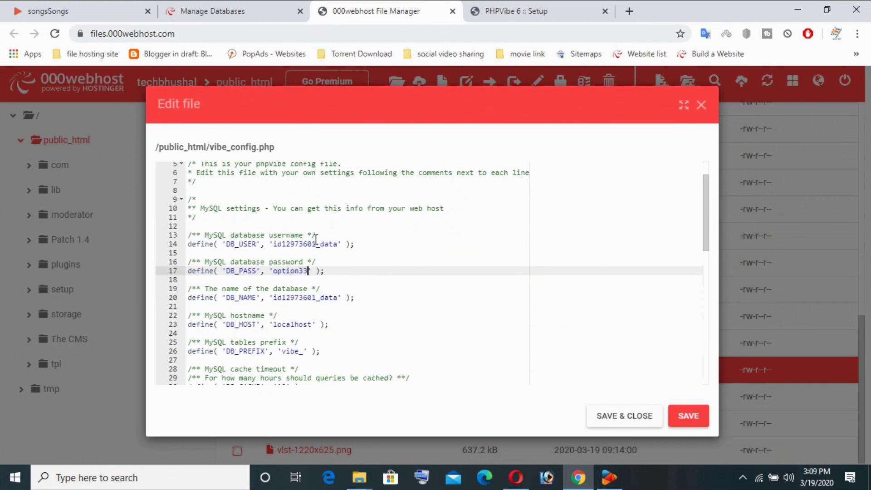
click(300, 324)
scroll(291, 325, down, 1)
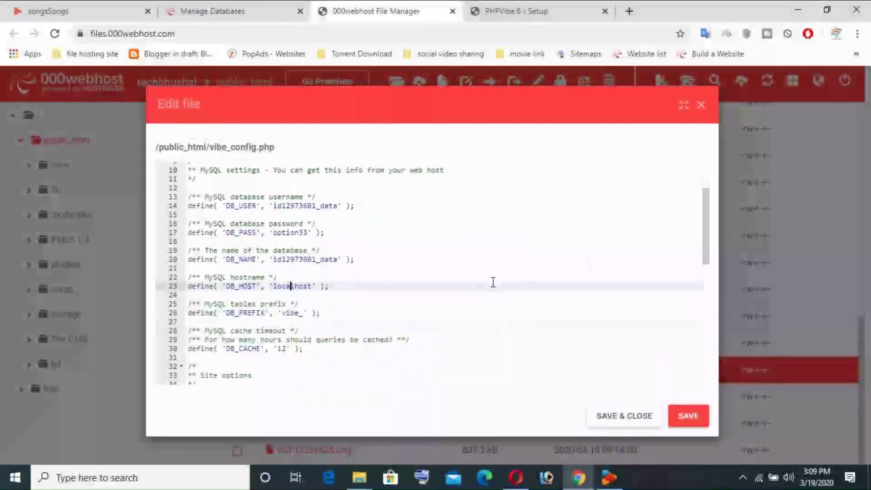
click(295, 313)
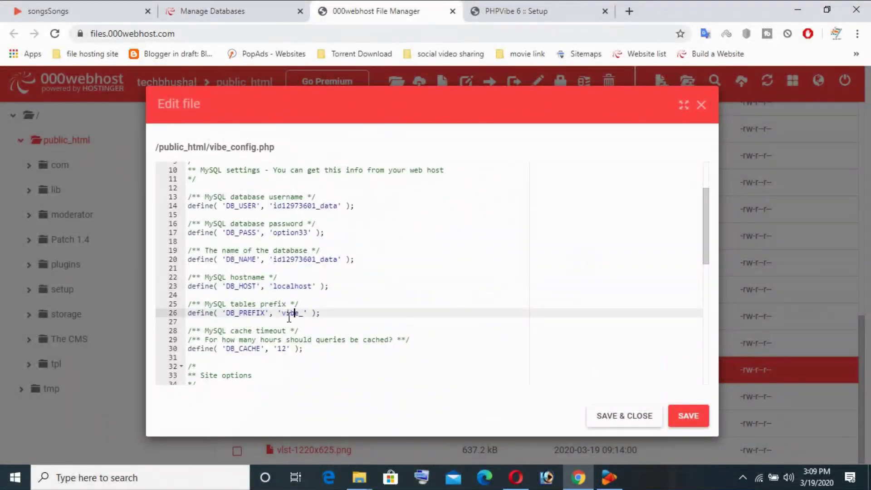
scroll(331, 318, up, 3)
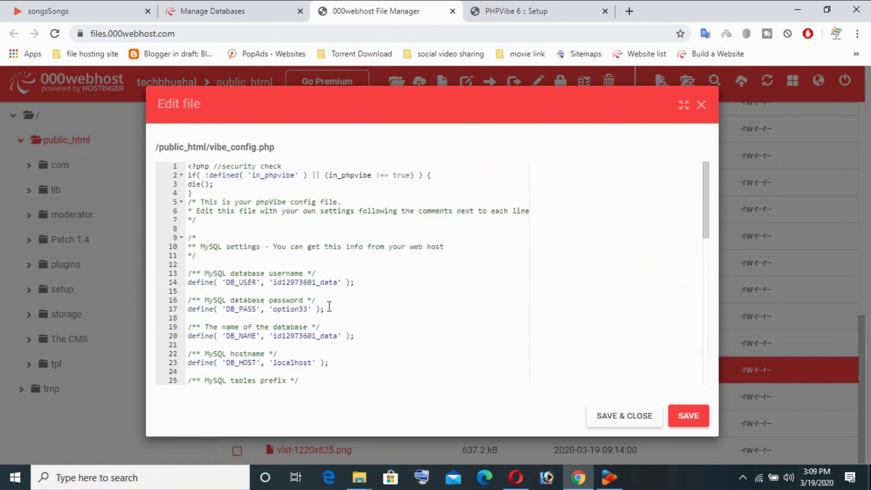
scroll(455, 313, down, 4)
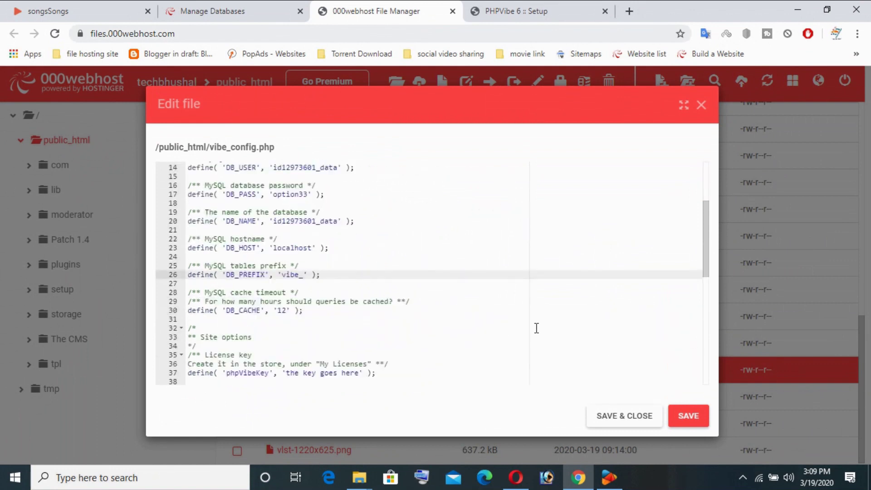
click(687, 418)
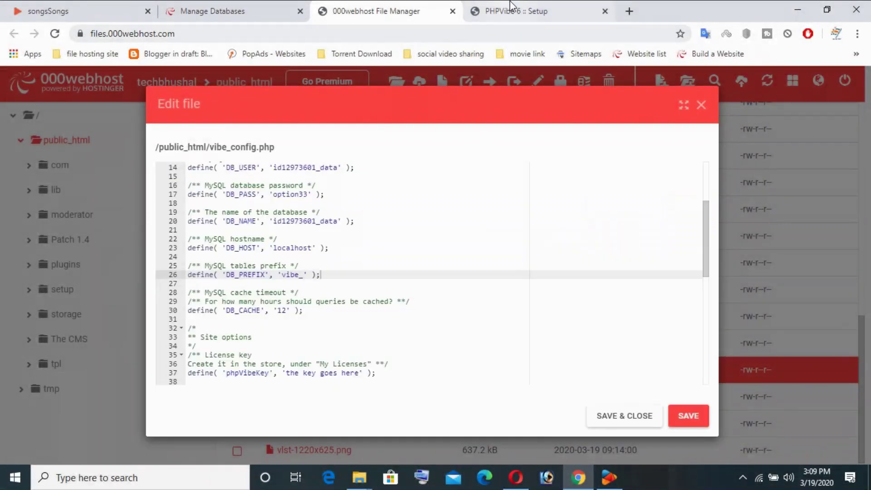
Step: Review the PHPVibe setup page's database connection message and site URL error line
click(503, 11)
drag(299, 259, 478, 265)
click(463, 257)
double_click(397, 180)
click(535, 215)
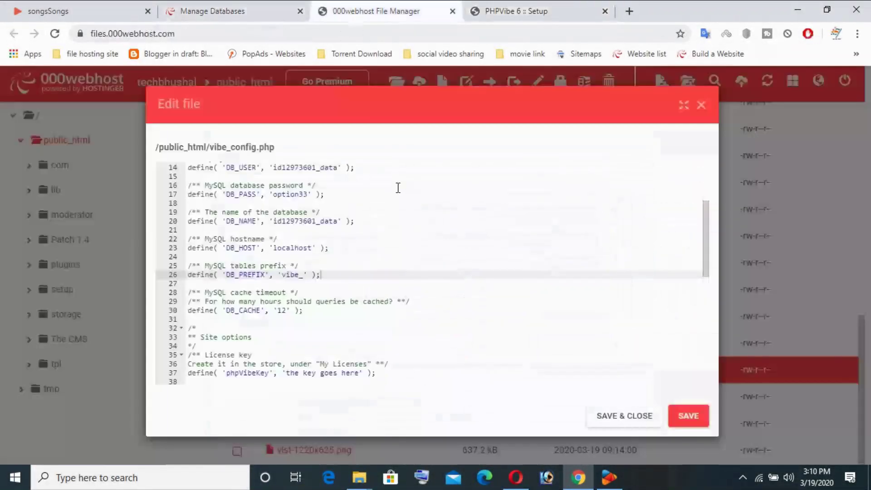
scroll(562, 206, up, 3)
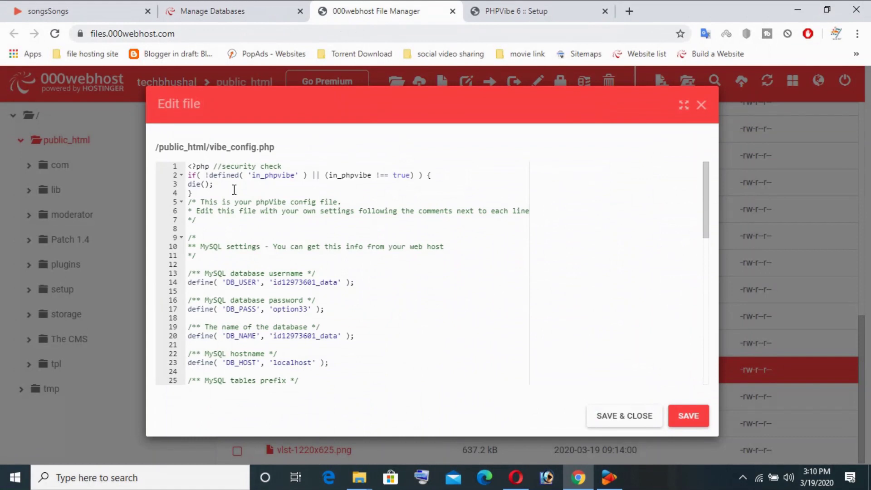
scroll(420, 235, down, 4)
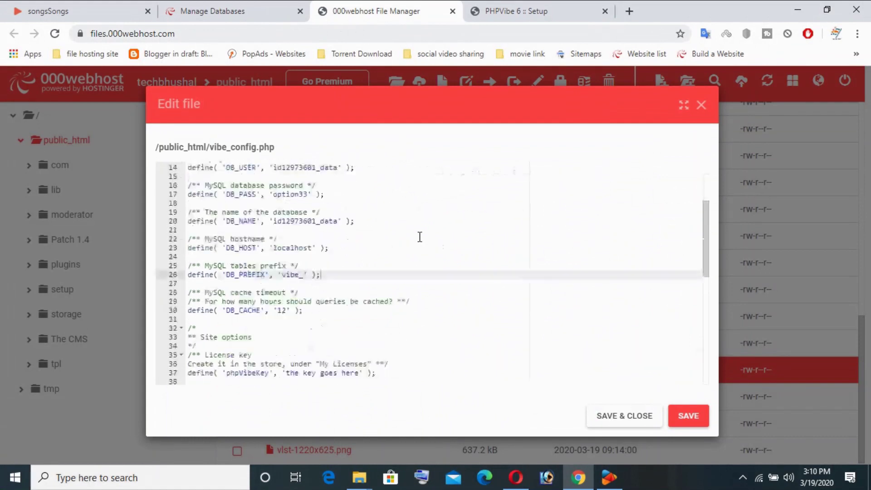
click(335, 318)
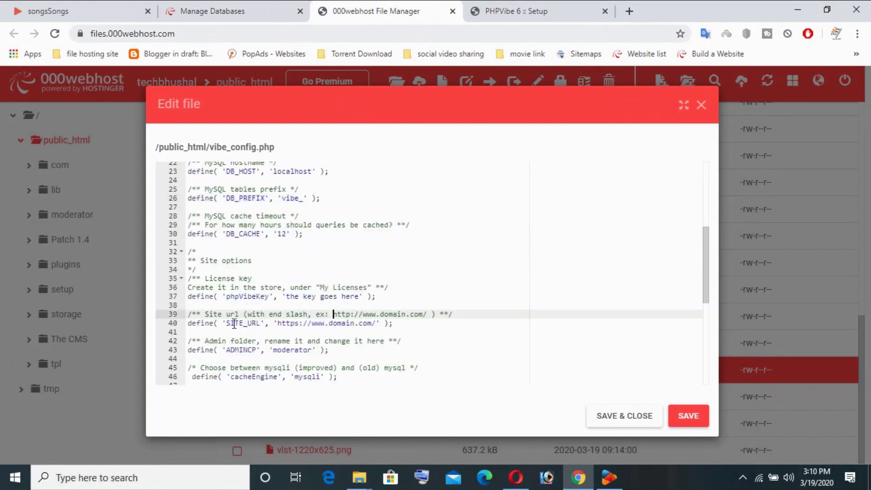
click(321, 323)
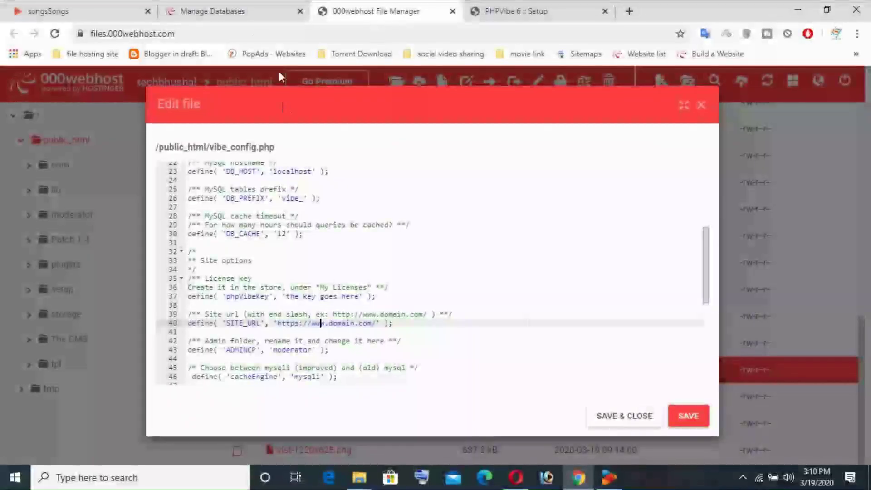
click(237, 9)
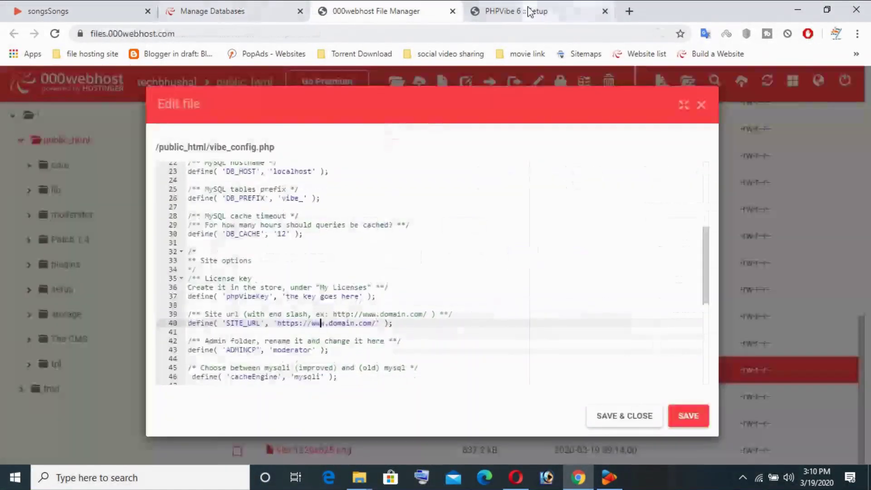
click(487, 11)
drag(89, 33, 219, 37)
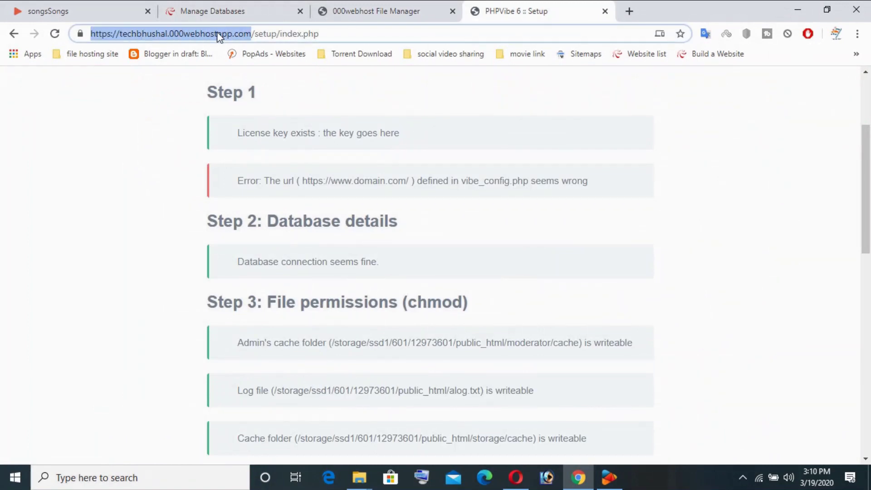
right_click(211, 34)
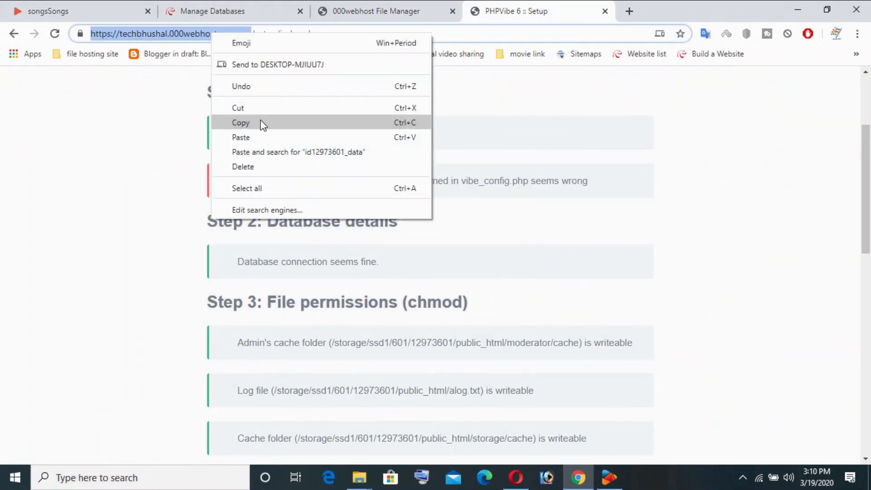
click(262, 123)
click(360, 9)
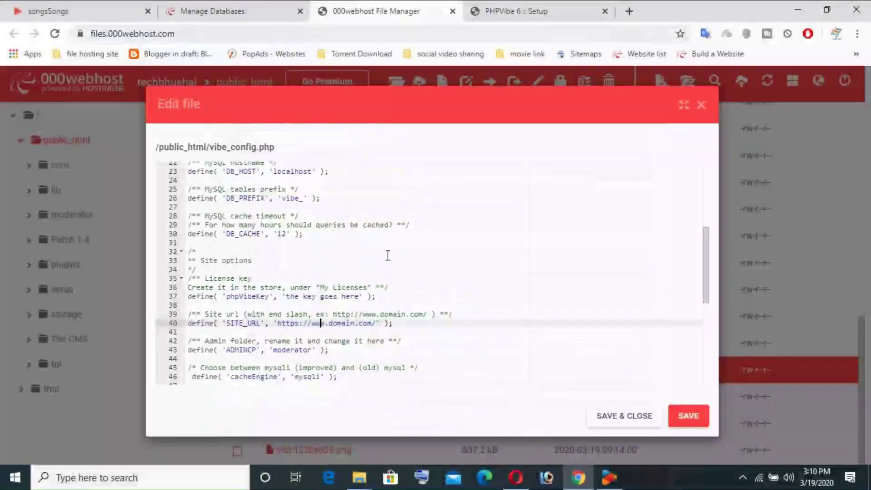
drag(372, 324, 276, 324)
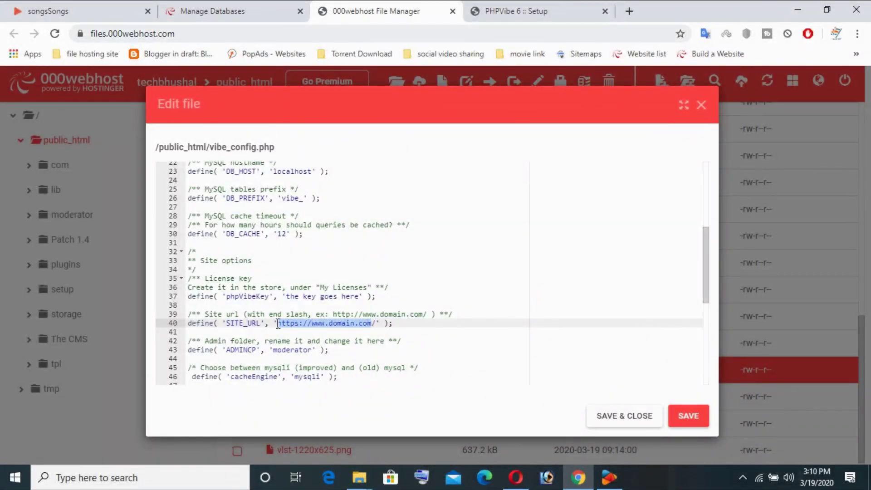
right_click(278, 324)
click(328, 116)
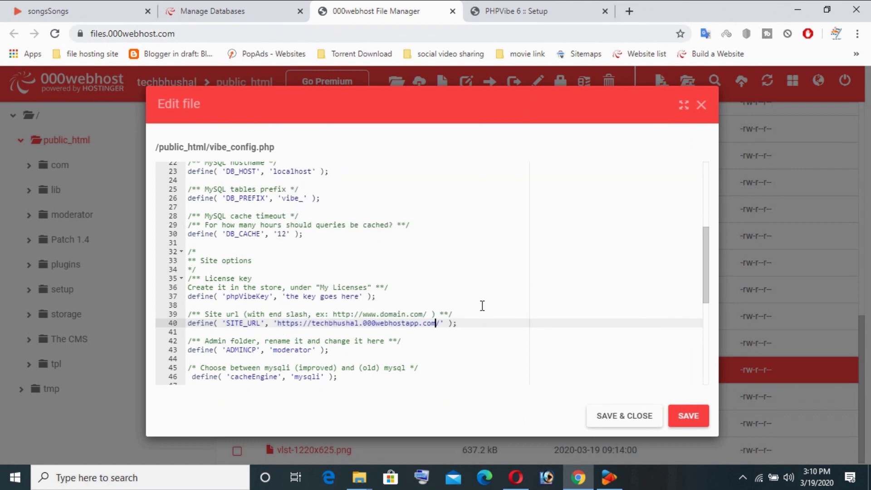
Step: Check the admin folder setting on line 43 and save vibe_config.php
scroll(517, 293, down, 1)
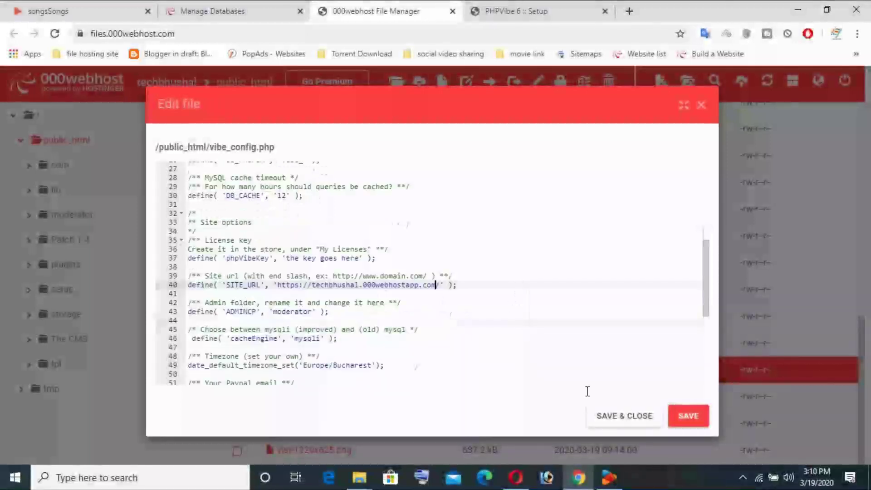
click(303, 312)
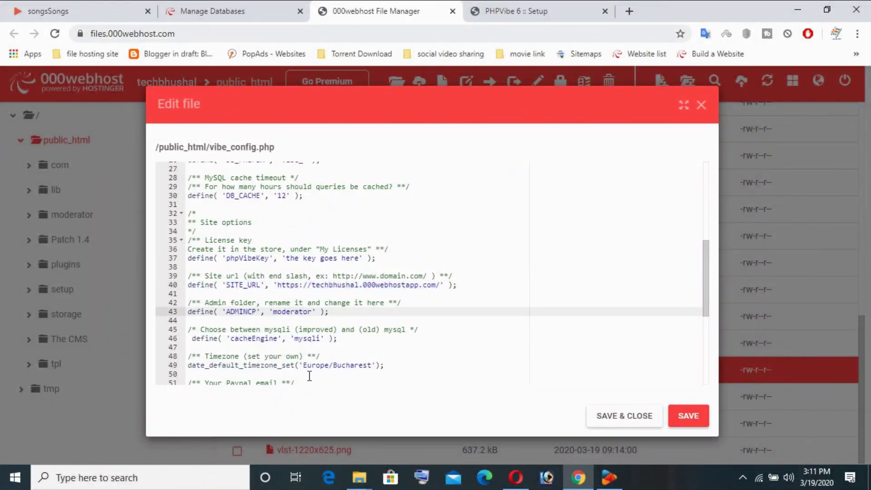
scroll(298, 323, down, 3)
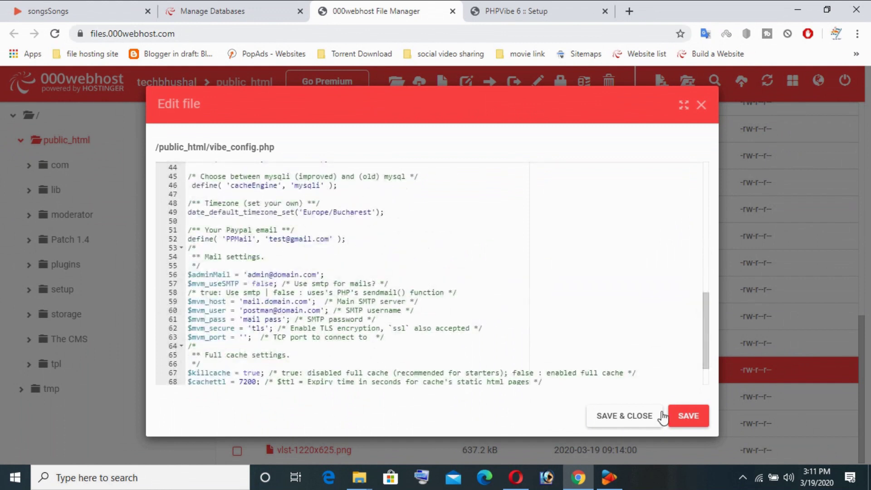
click(686, 415)
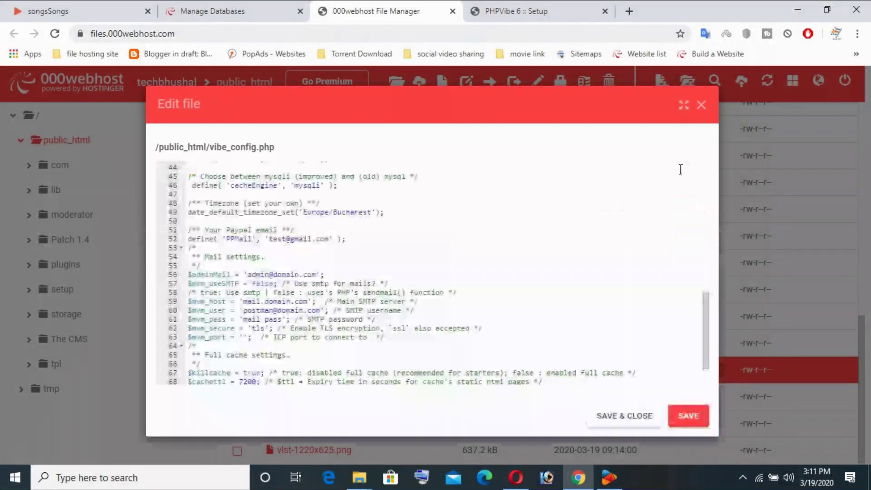
click(481, 9)
Step: Reload the PHPVibe setup page to recheck the configuration and find the Administrator creation form
click(55, 34)
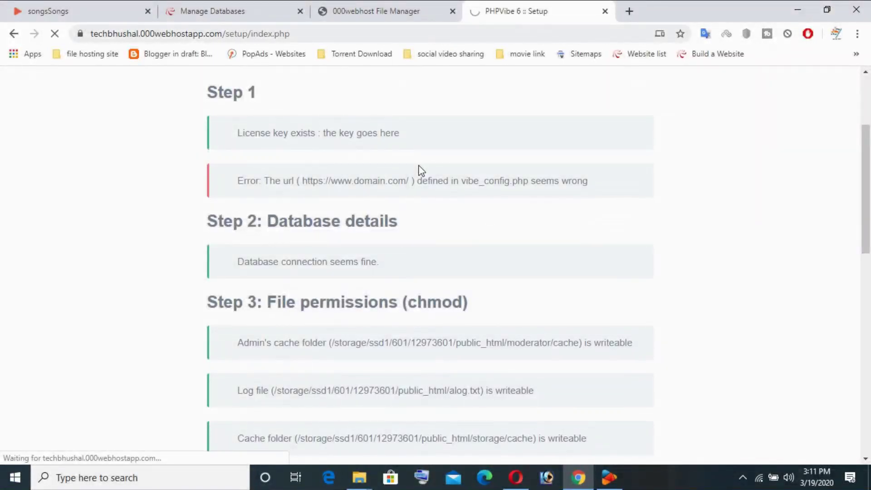
scroll(415, 169, down, 10)
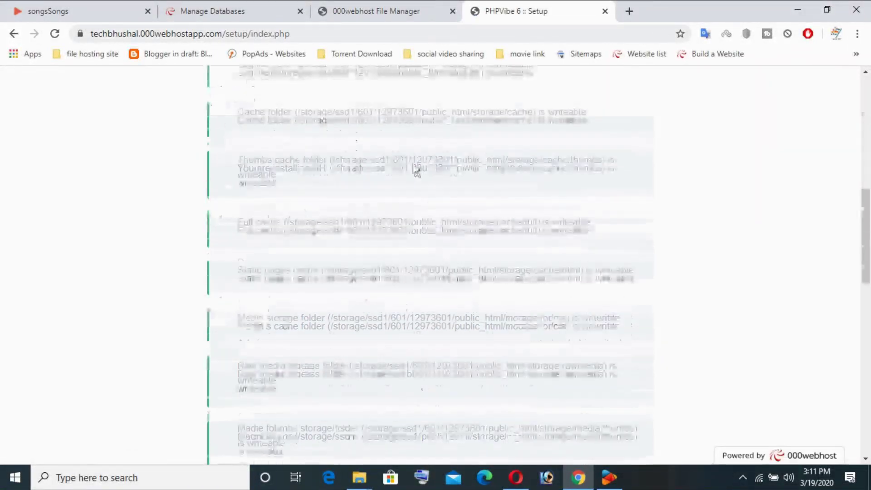
scroll(430, 200, up, 5)
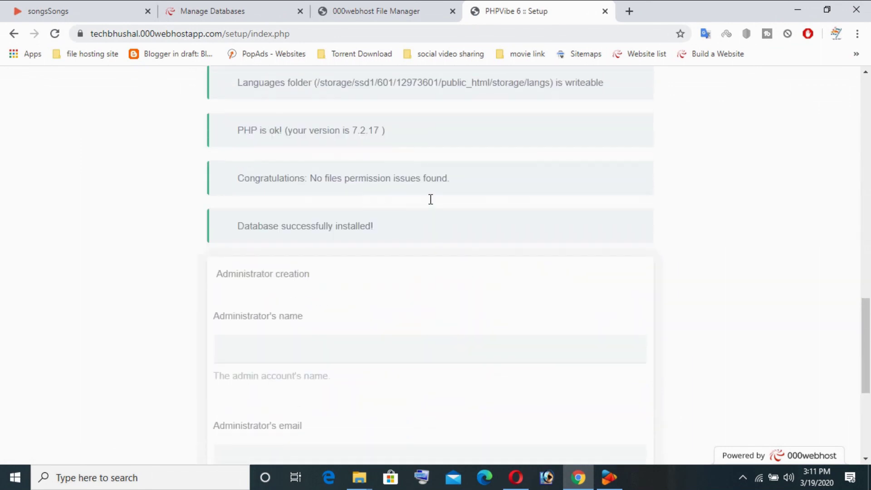
scroll(431, 202, down, 3)
scroll(317, 170, down, 3)
scroll(313, 154, up, 3)
Step: Enter the administrator's name and choose the saved e-mail address from suggestions
click(255, 217)
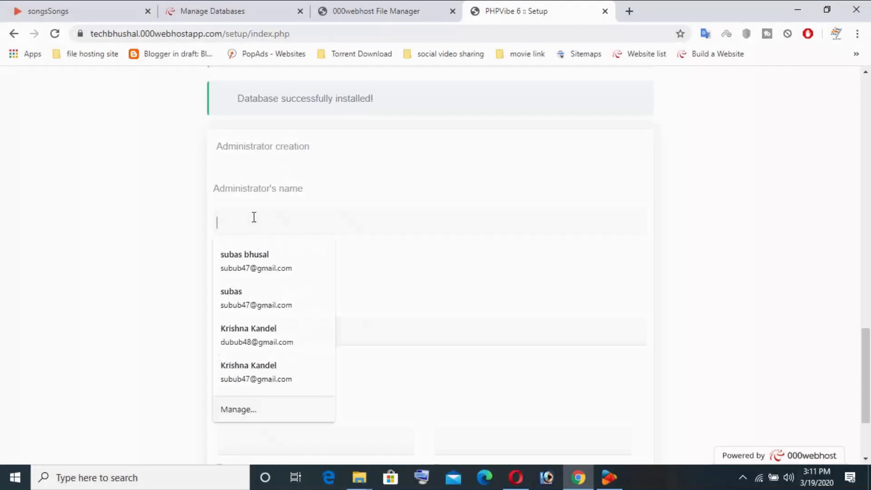
click(299, 216)
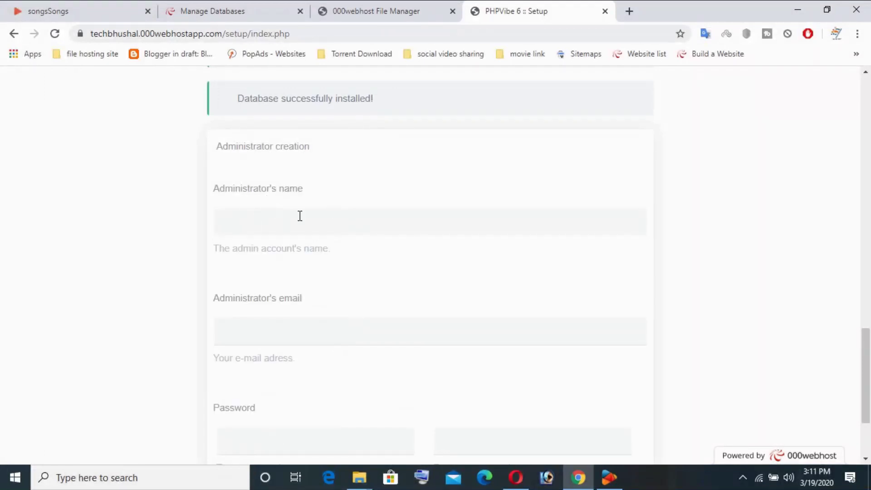
click(263, 222)
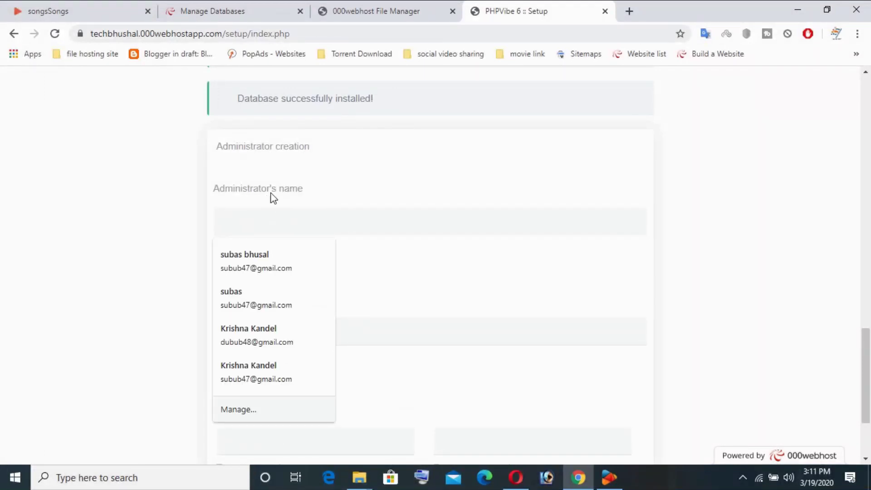
text(techbh)
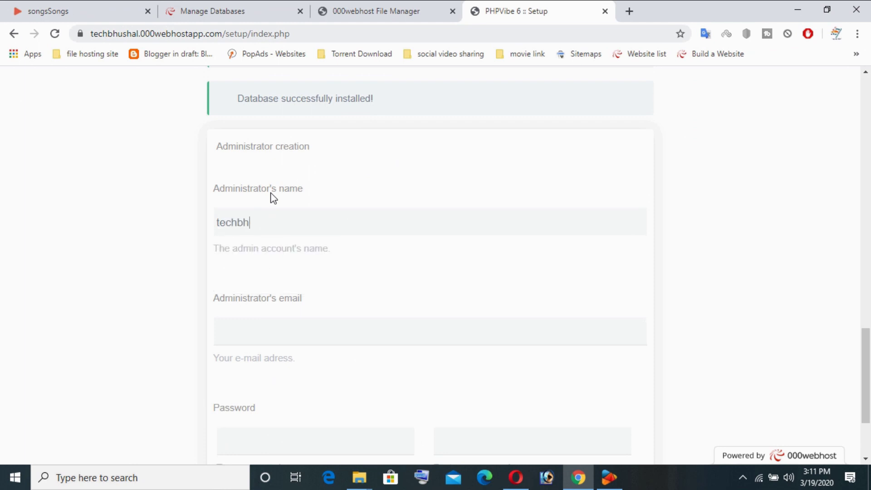
text(ushal)
key(Tab)
text(te)
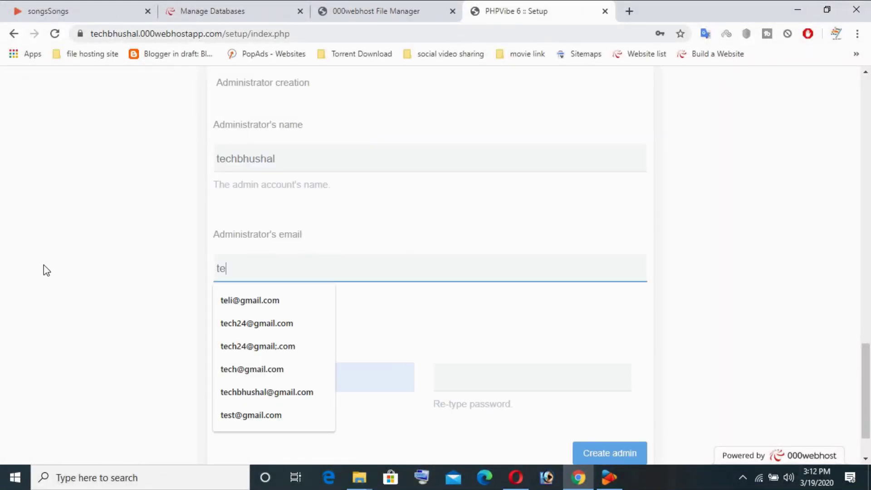
text(c)
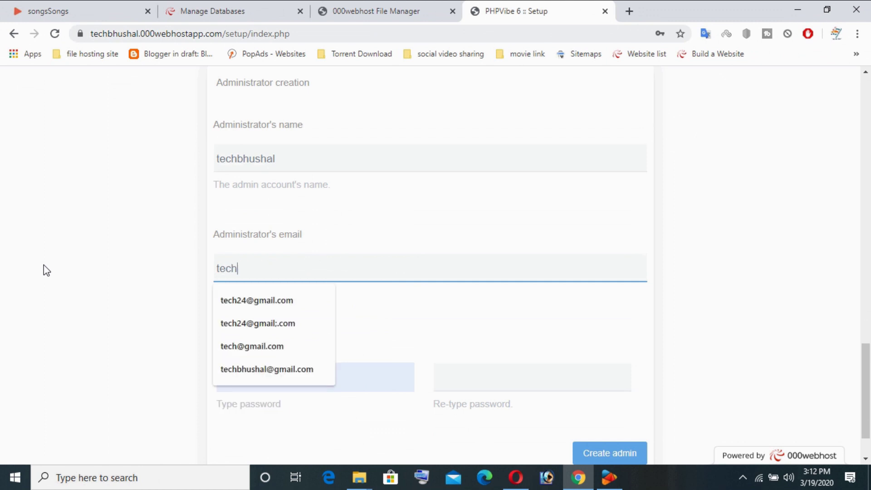
text(h)
key(Up)
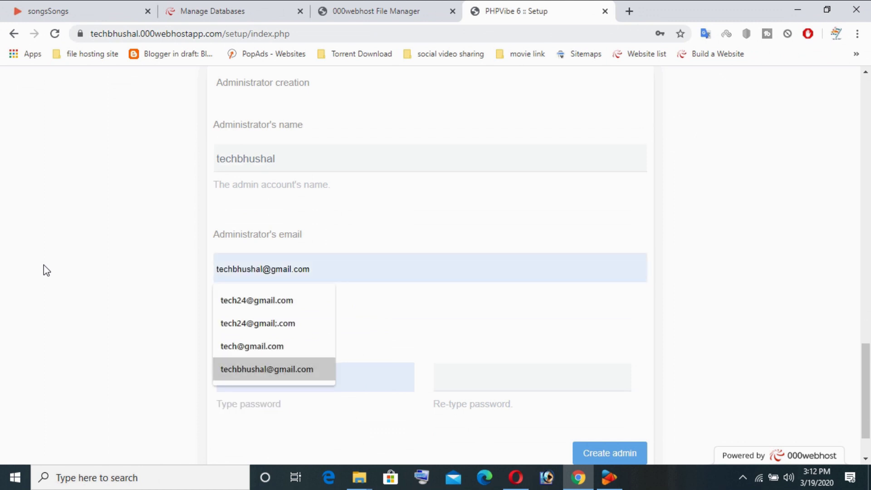
key(Return)
Step: Enter and confirm the admin password, then create the administrator account
click(255, 378)
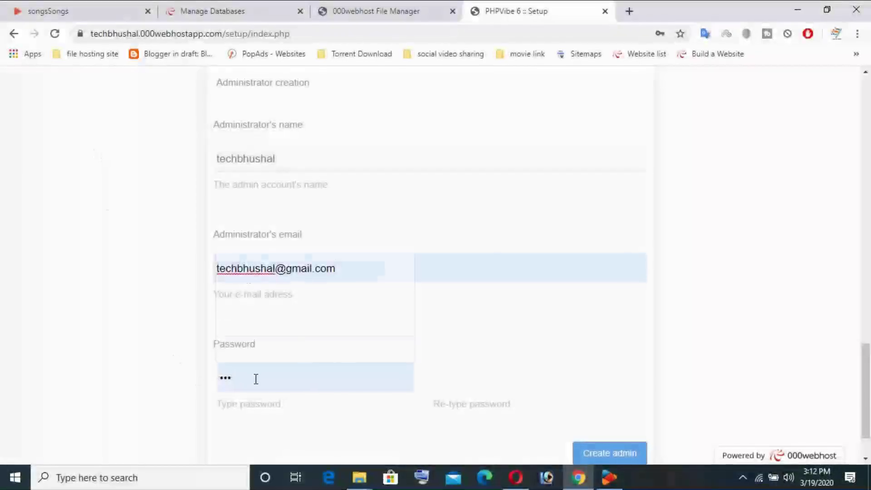
click(171, 348)
scroll(567, 408, down, 2)
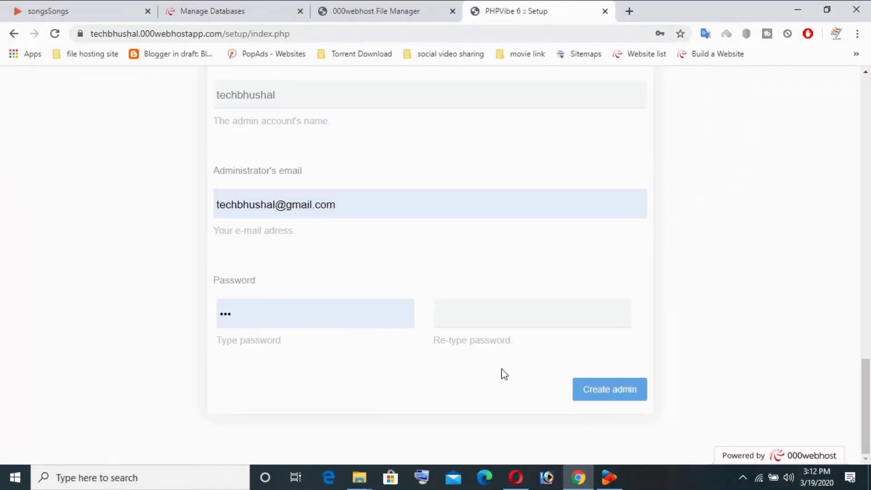
click(491, 324)
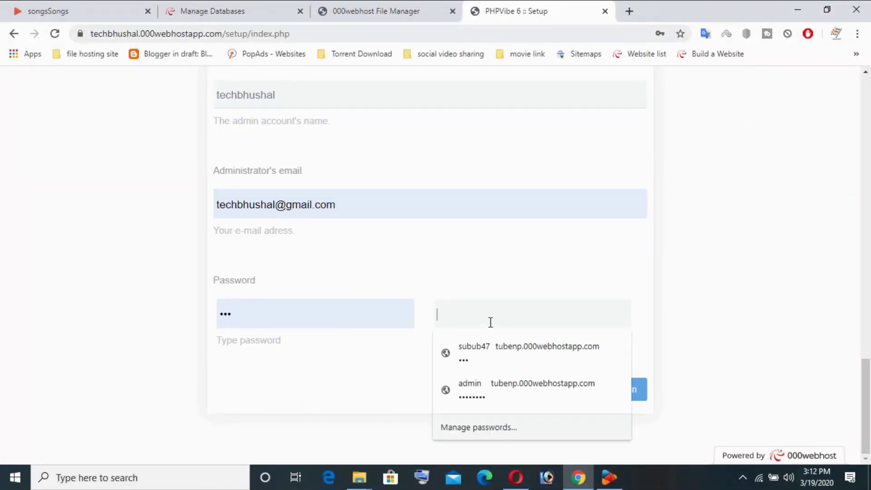
text(••)
click(594, 391)
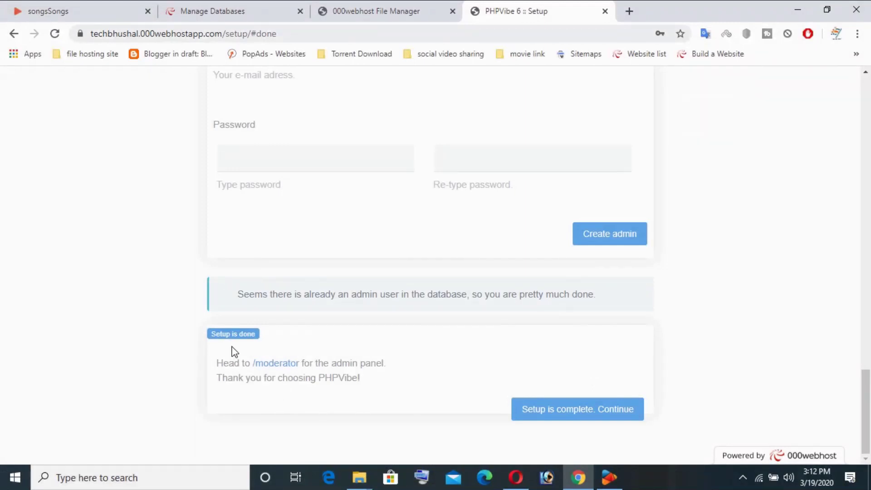
Step: Continue from the completed setup to the /moderator panel, then follow its administrator login link
scroll(621, 361, up, 5)
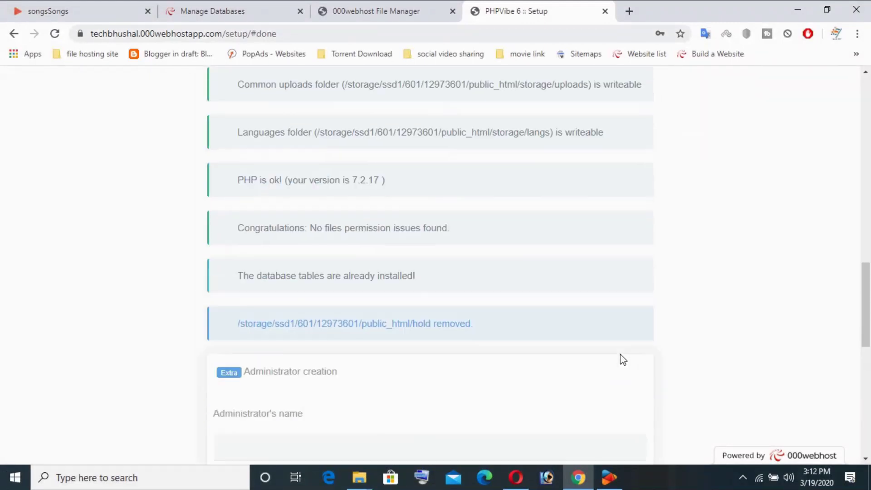
scroll(620, 358, down, 5)
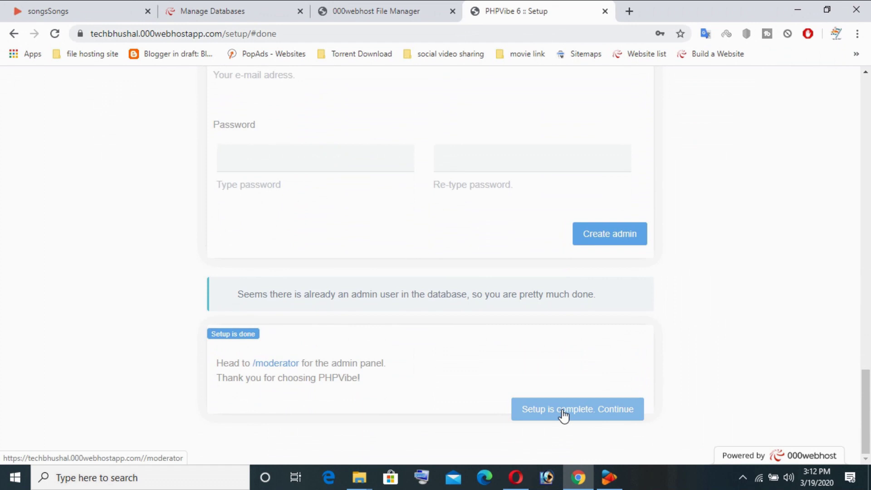
click(563, 414)
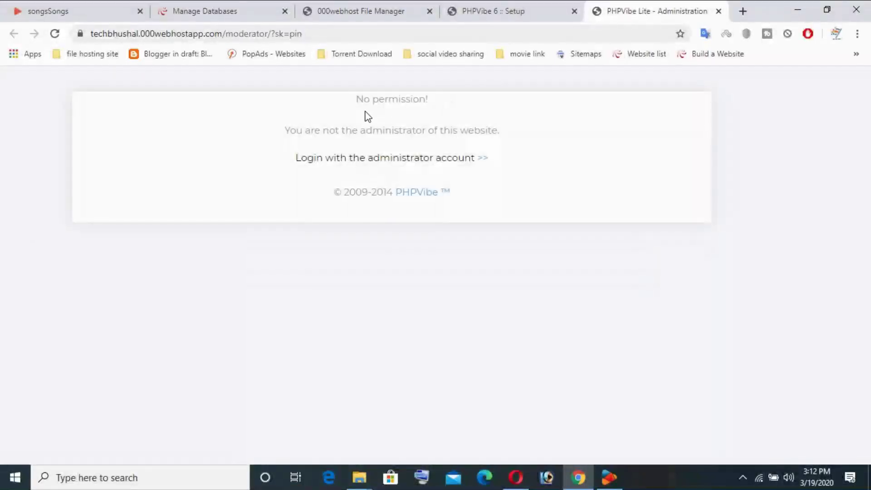
drag(322, 133, 504, 132)
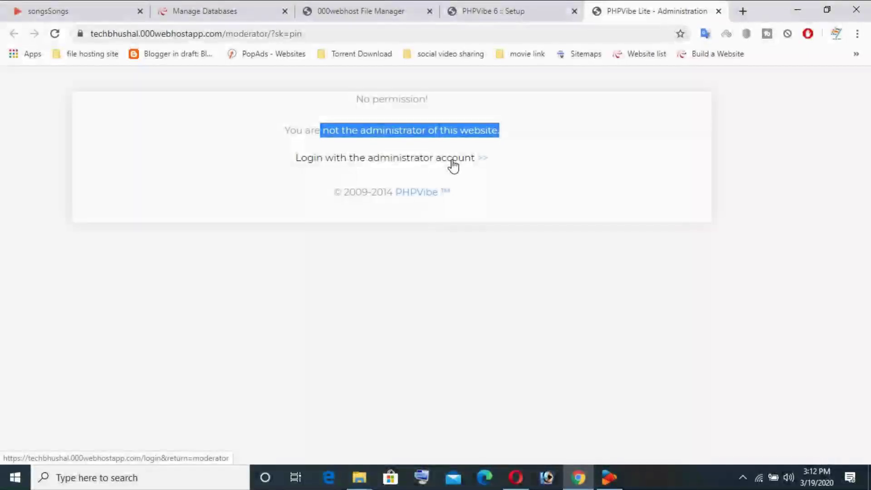
click(453, 165)
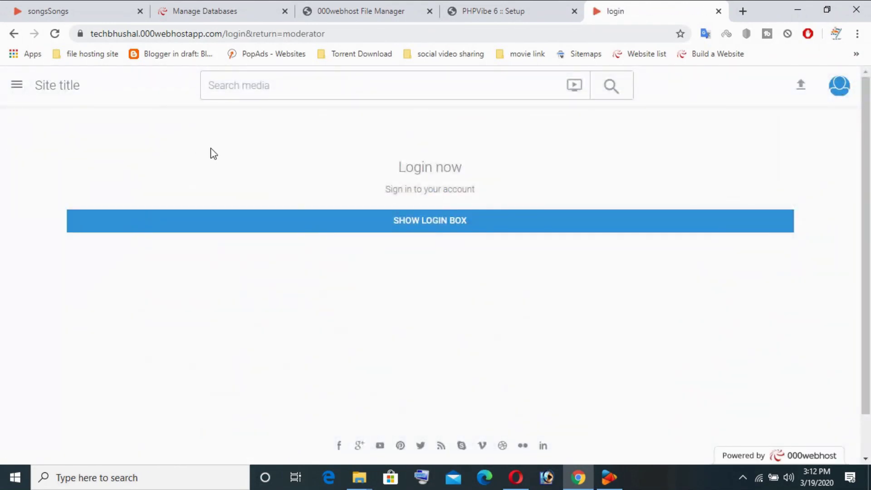
Step: Sign in with the saved administrator e-mail and password, letting Chrome save the password
click(456, 221)
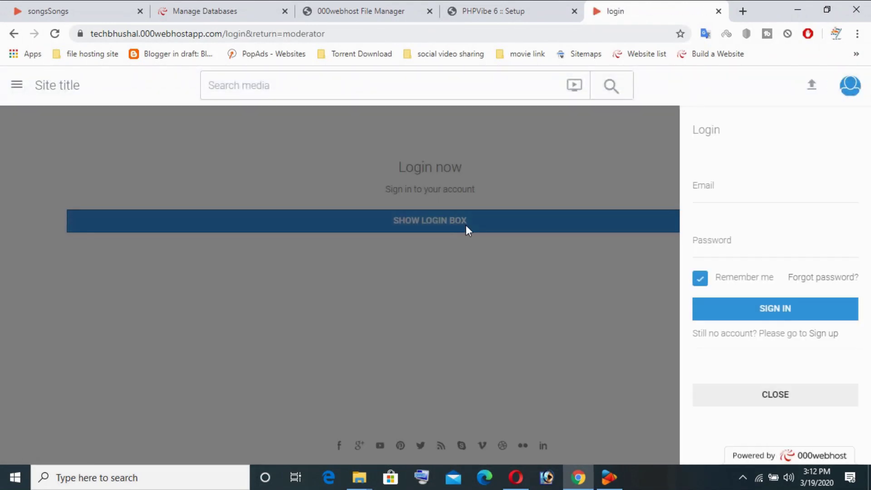
click(783, 193)
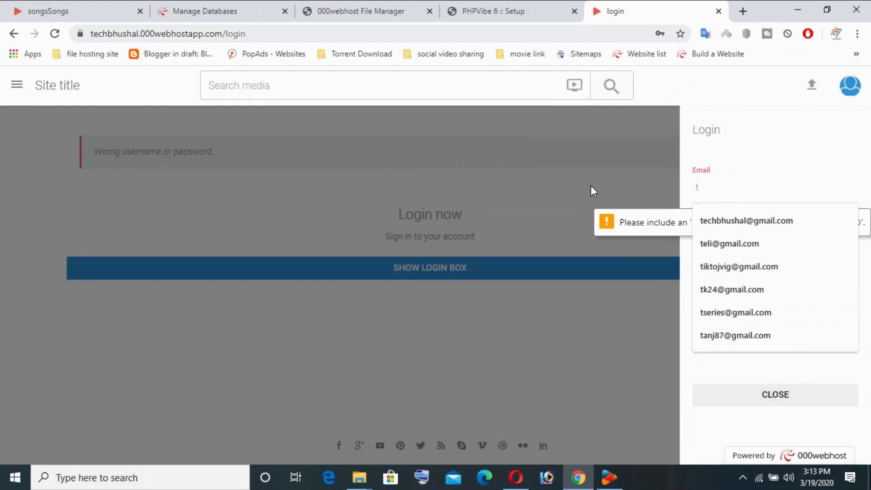
text(e)
key(Down)
key(Return)
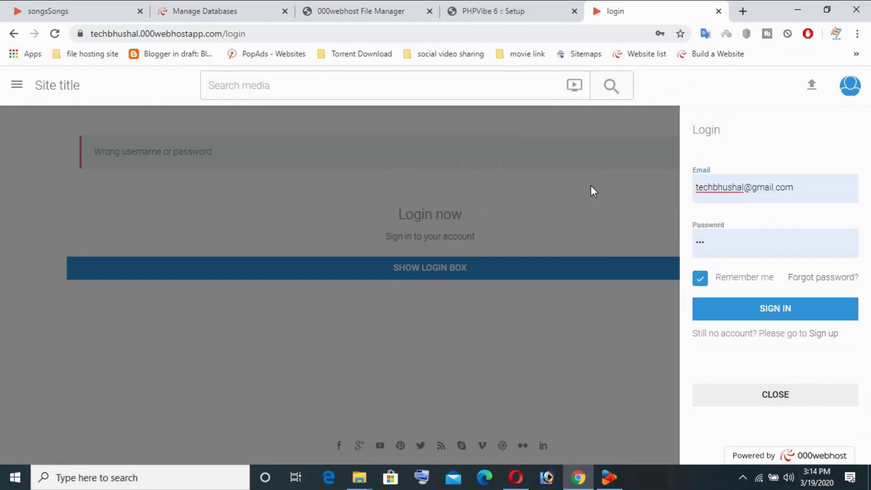
click(786, 314)
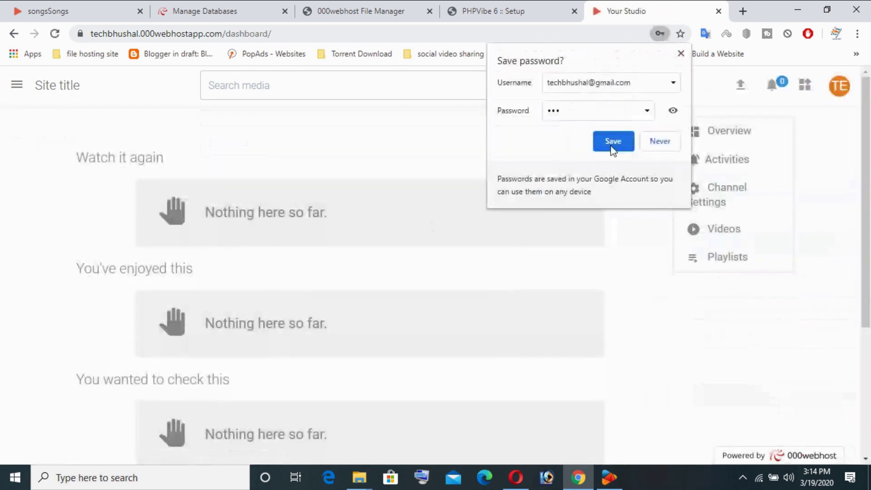
click(613, 142)
scroll(255, 216, down, 4)
scroll(288, 234, up, 4)
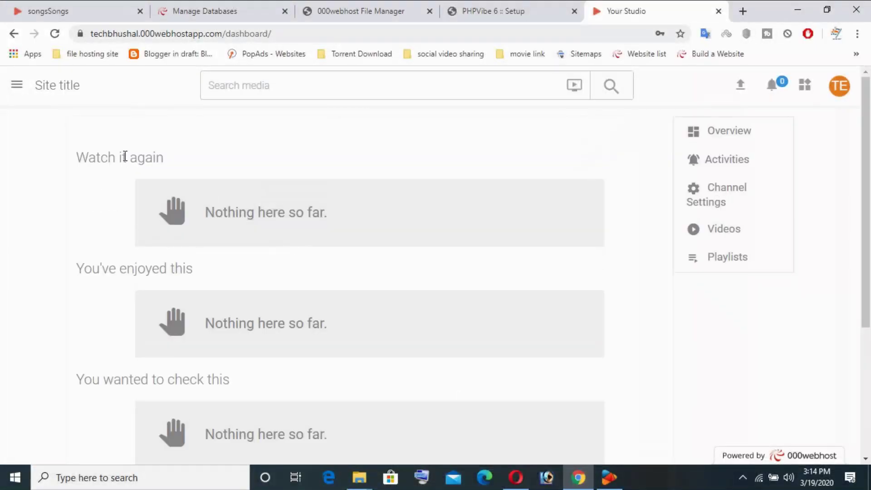
Step: Open Administration from the account menu, pass the PIN check, and go back to the website
click(21, 93)
scroll(493, 231, down, 5)
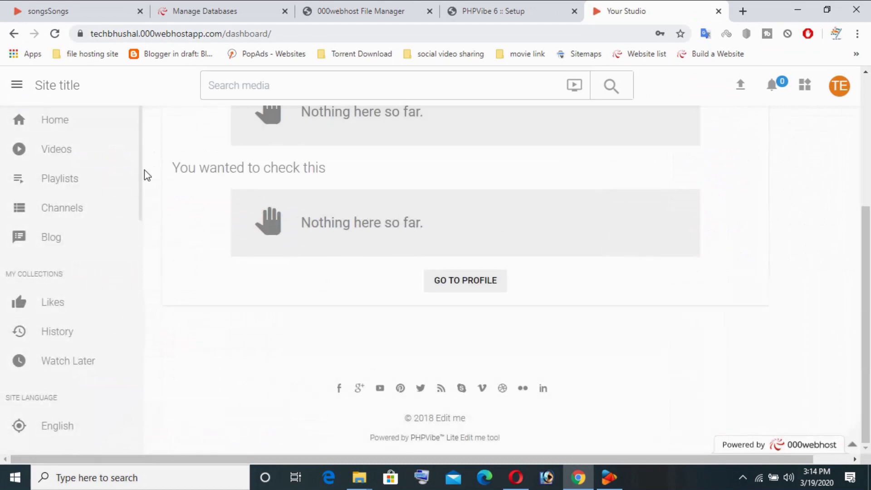
scroll(53, 288, down, 2)
scroll(64, 323, up, 1)
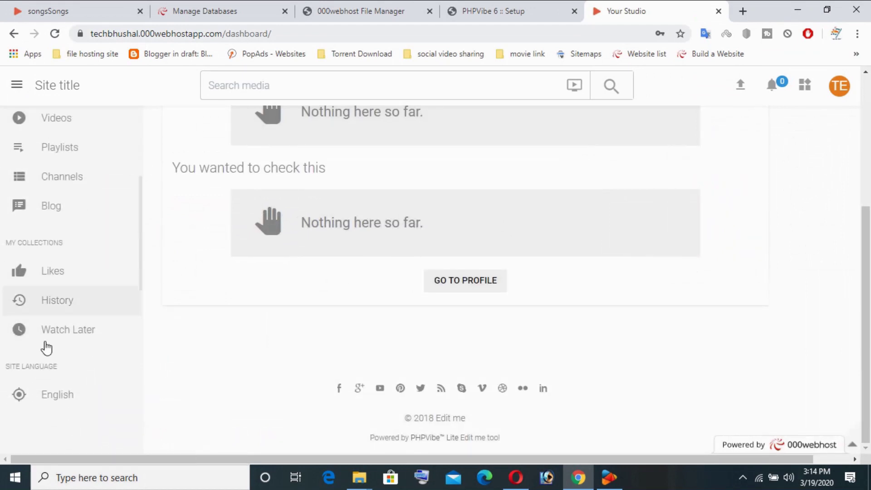
scroll(66, 279, up, 1)
click(841, 94)
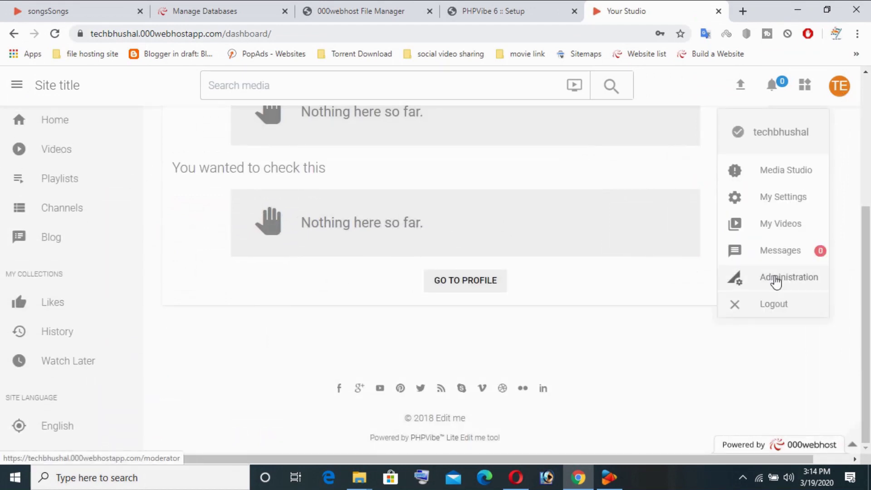
click(777, 278)
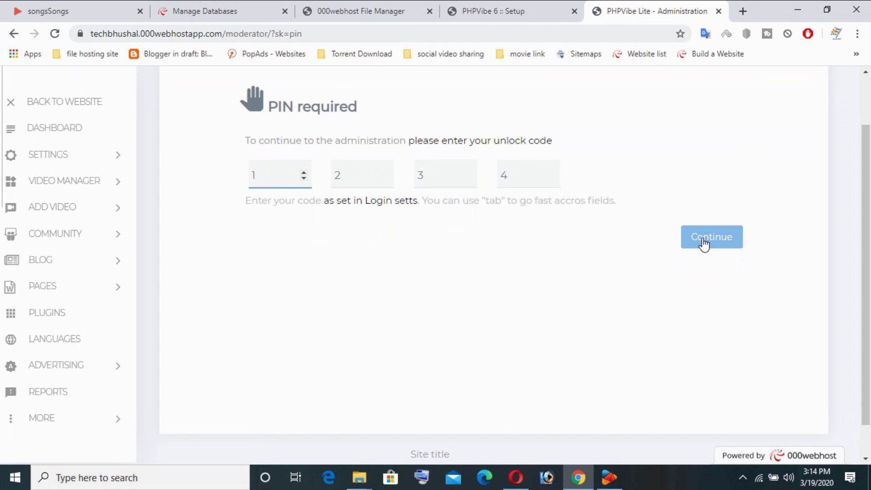
click(704, 244)
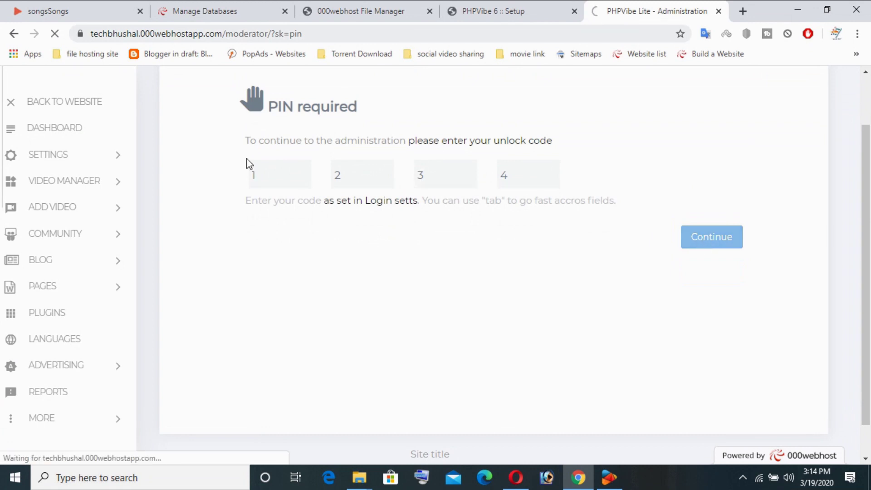
scroll(340, 209, up, 10)
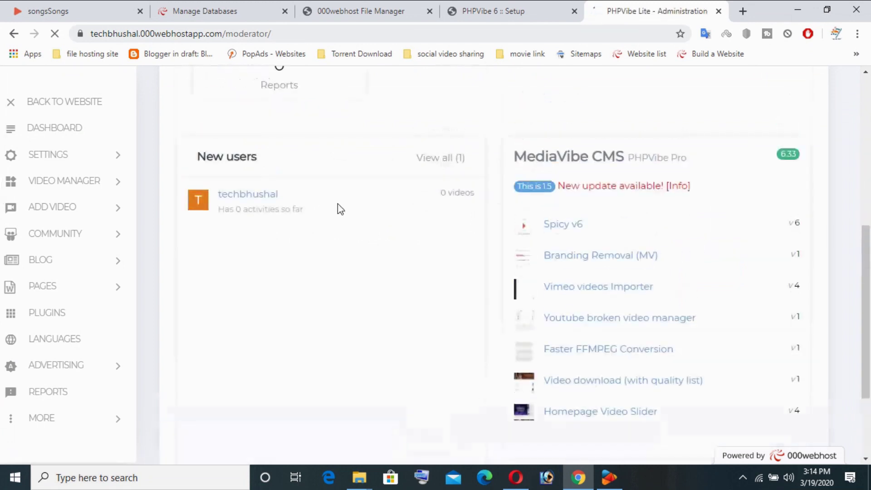
click(66, 103)
Step: Open YouTube in a new browser tab
key(ctrl+t)
text(you)
key(Return)
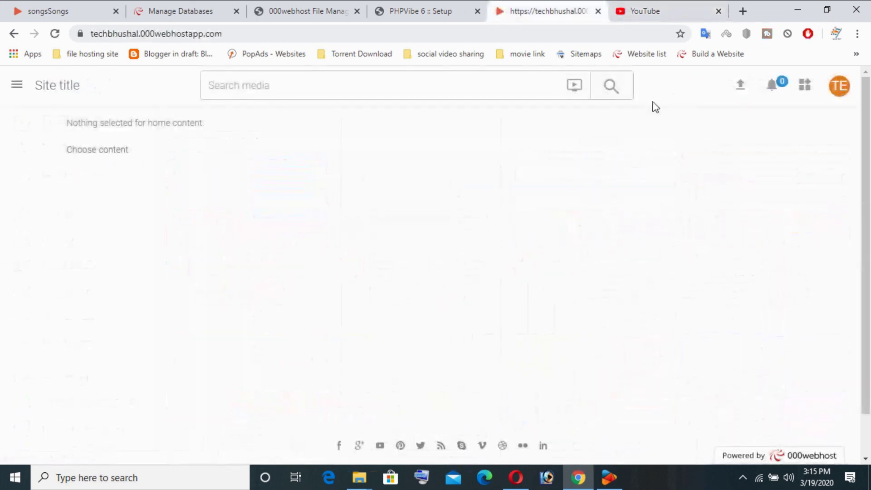
Step: Paste the YouTube video link into the share page's link field and embed it
click(737, 90)
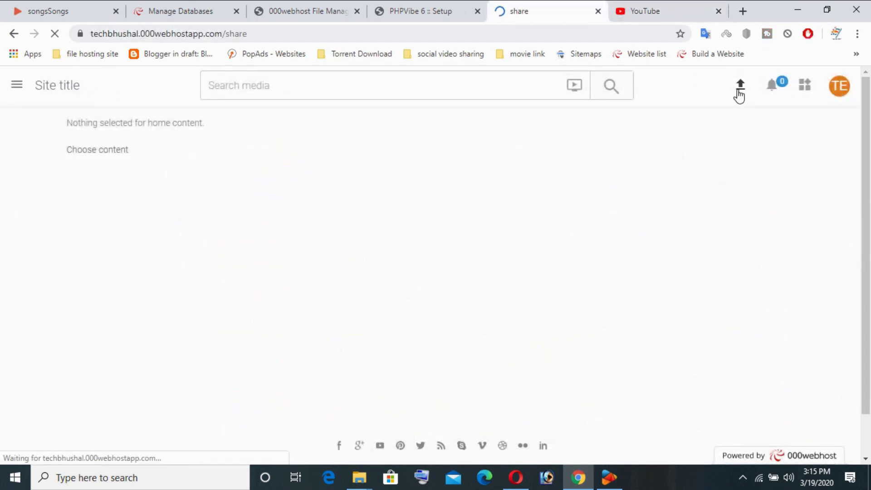
right_click(210, 224)
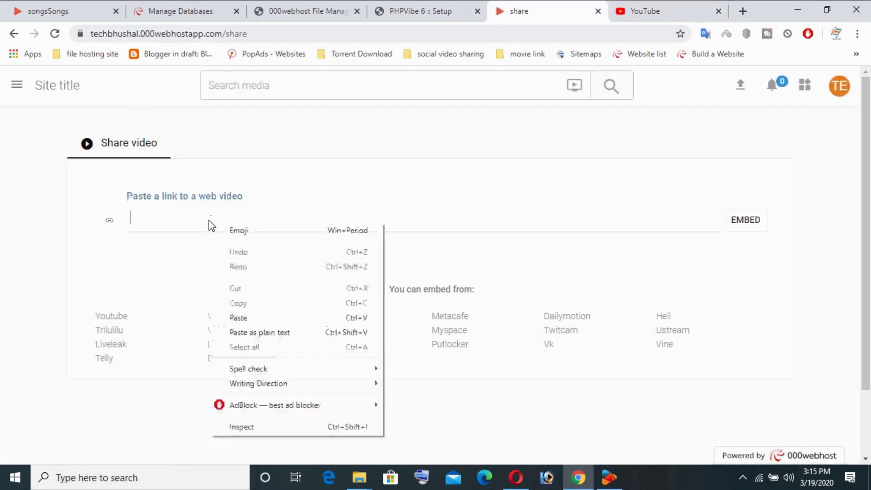
click(254, 318)
click(754, 222)
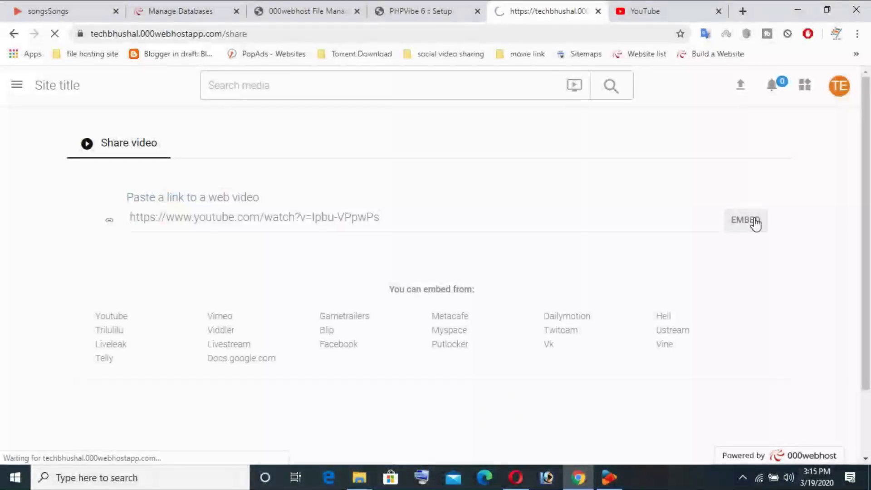
Step: Scroll through the share form, then focus the media search box and open the navigation sidebar
scroll(435, 199, down, 3)
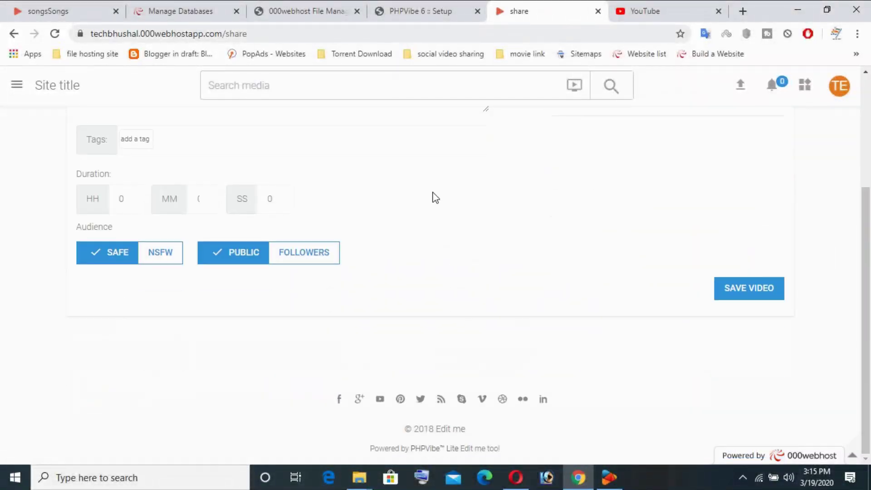
scroll(435, 199, up, 2)
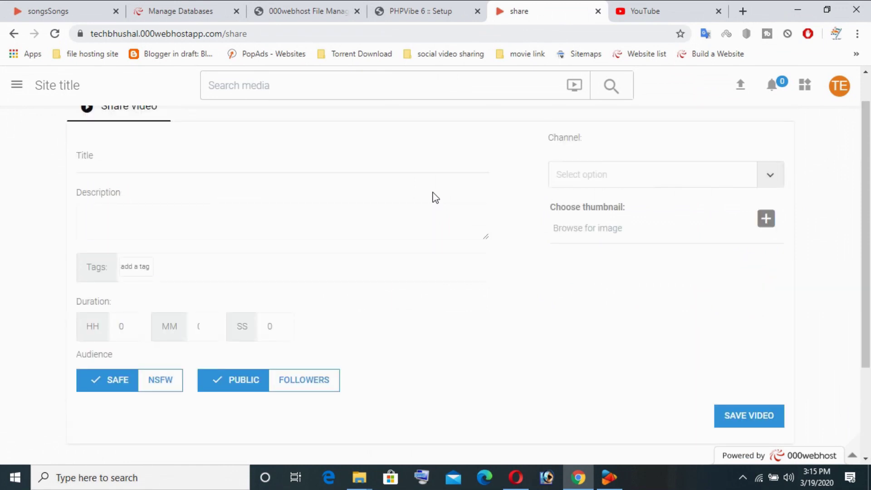
scroll(435, 198, up, 1)
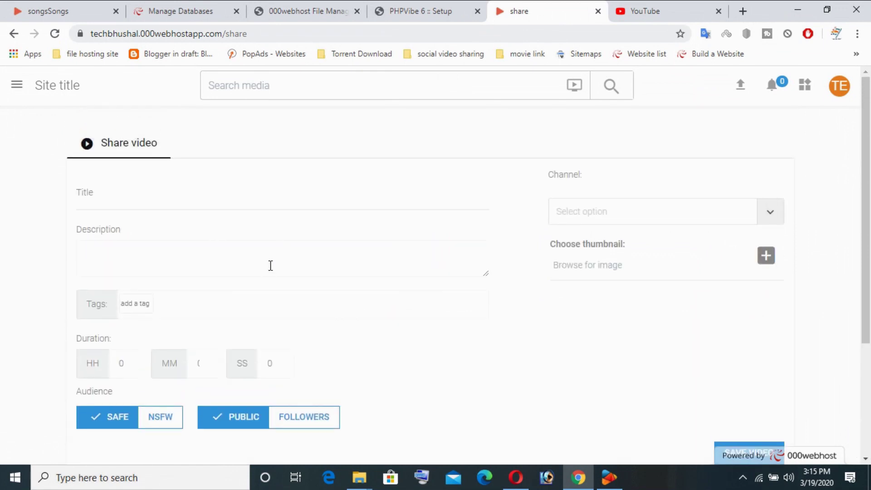
click(292, 85)
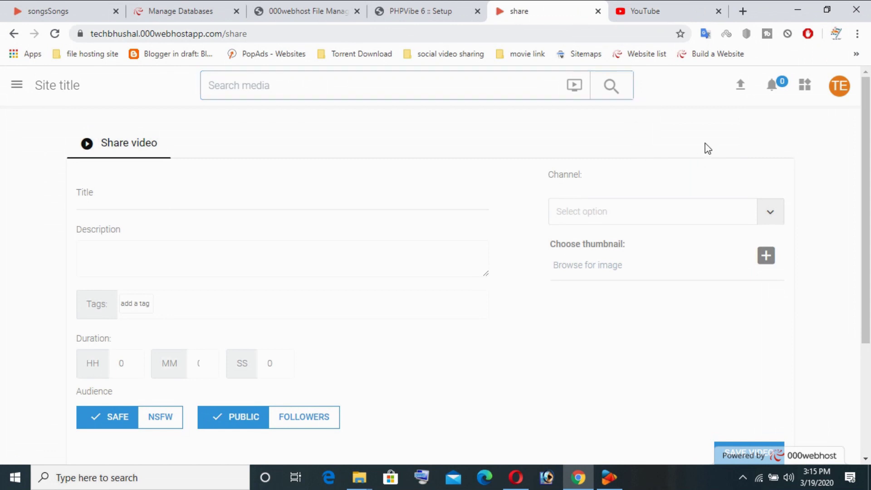
click(17, 85)
scroll(375, 185, down, 3)
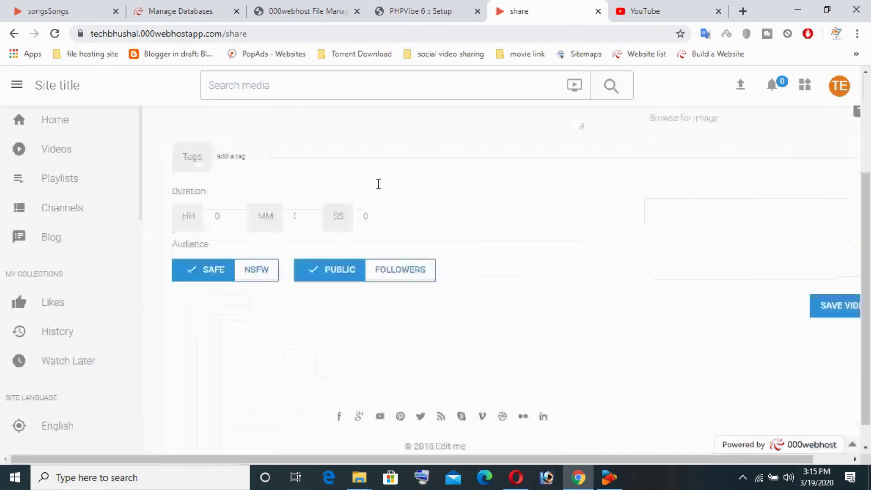